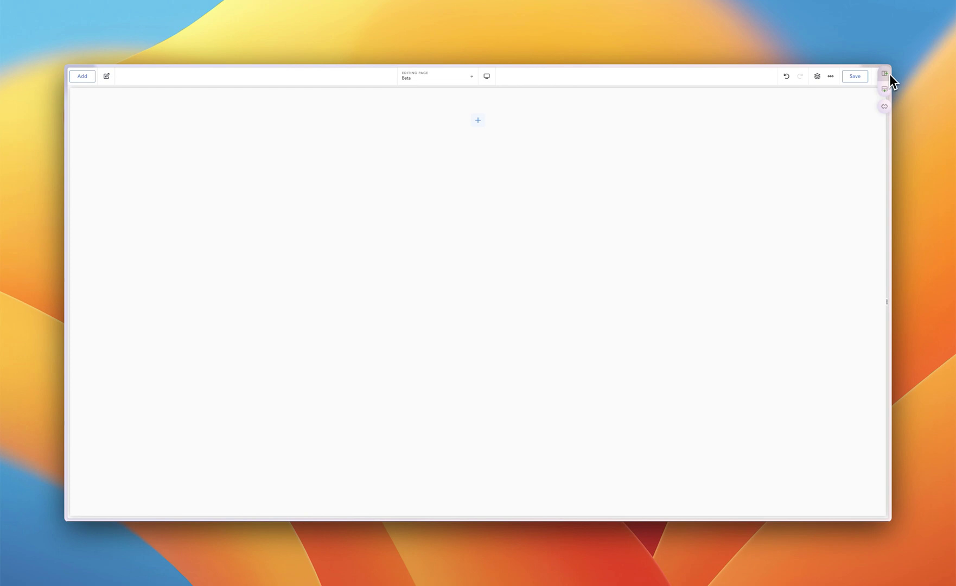
Launch the Test EXT extension beside the empty Beta page and go to the start of its block library.
click(885, 107)
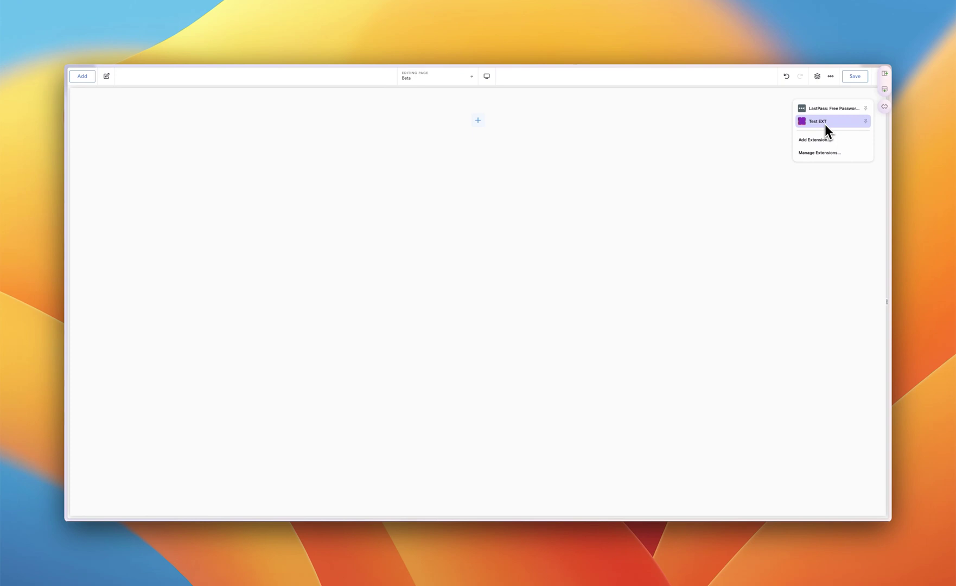
click(700, 206)
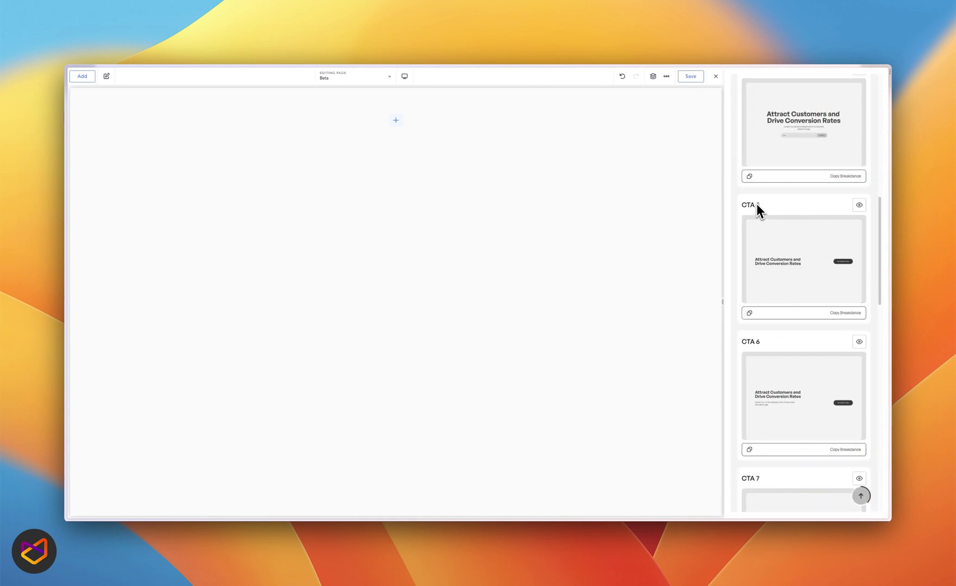
scroll(771, 200, up, 10)
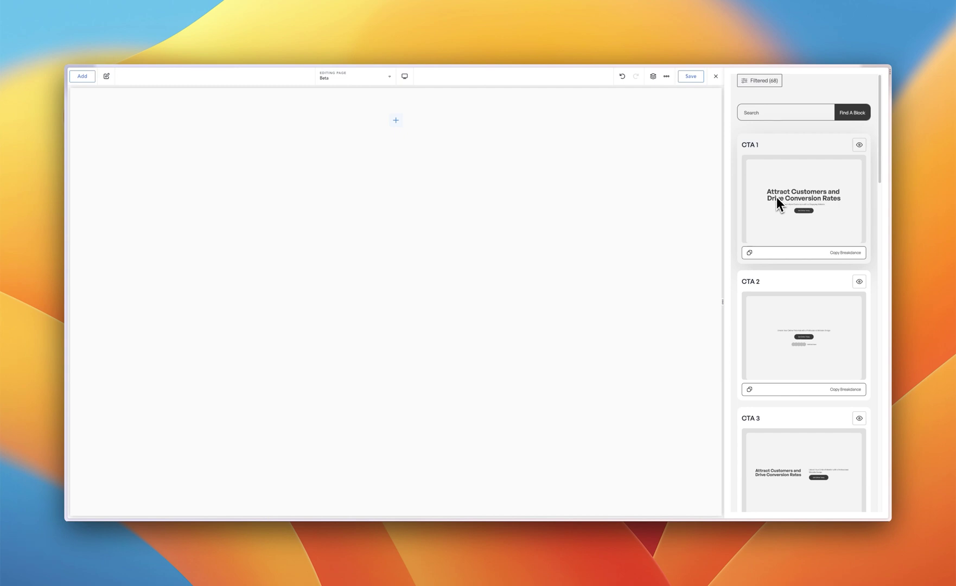
Hide the block library side panel and show it again.
key(Escape)
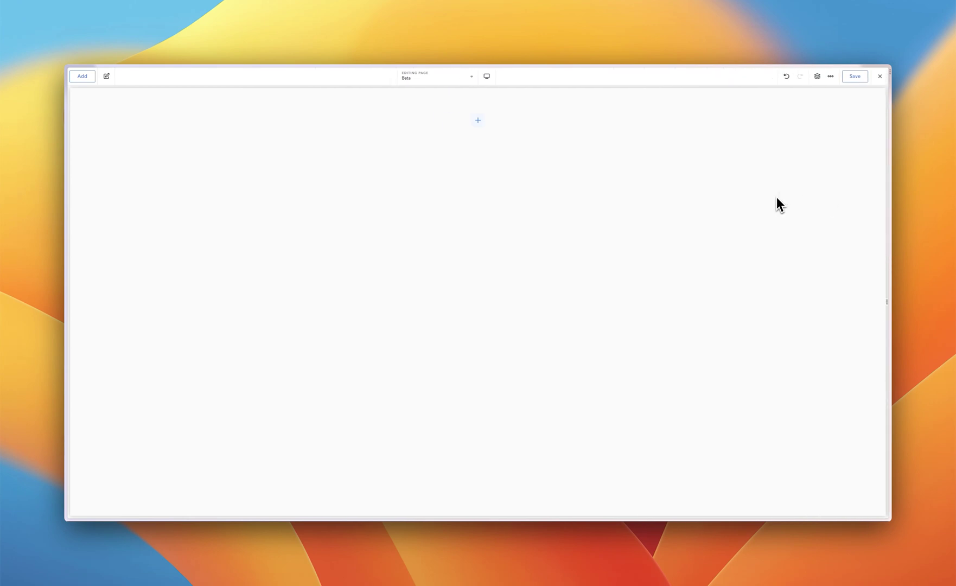
key(ctrl+b)
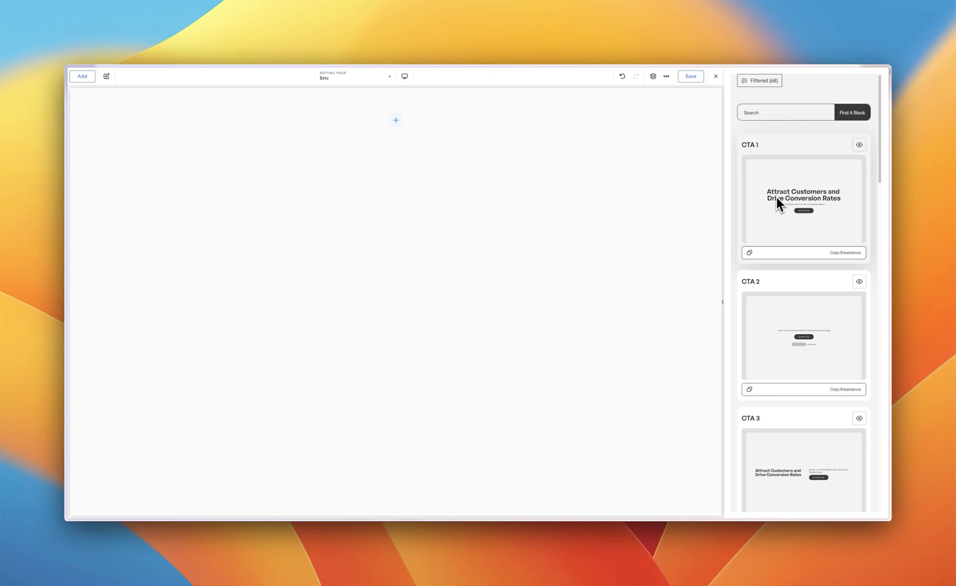
key(ctrl+b)
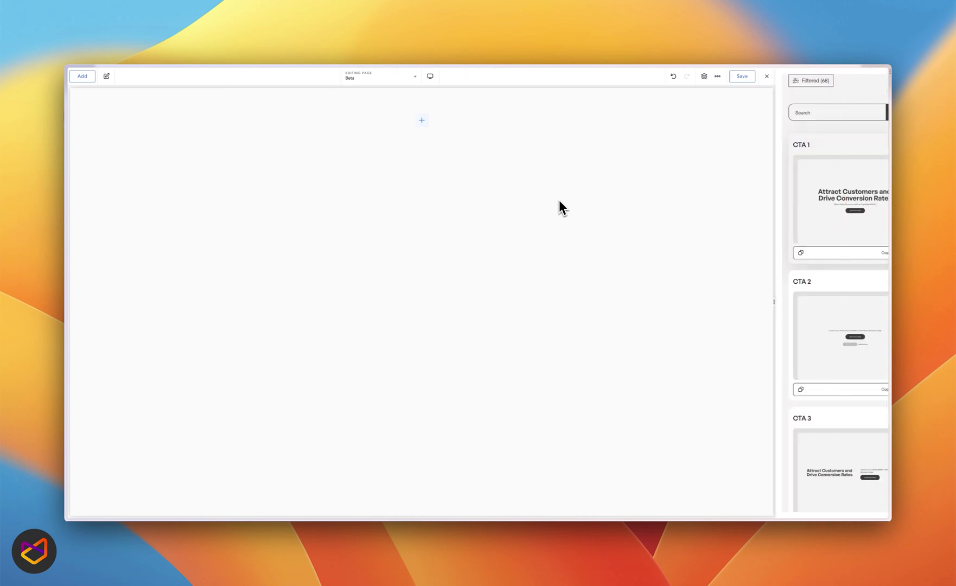
Reset all filters in the block library and copy the Navbar 2 block.
click(757, 79)
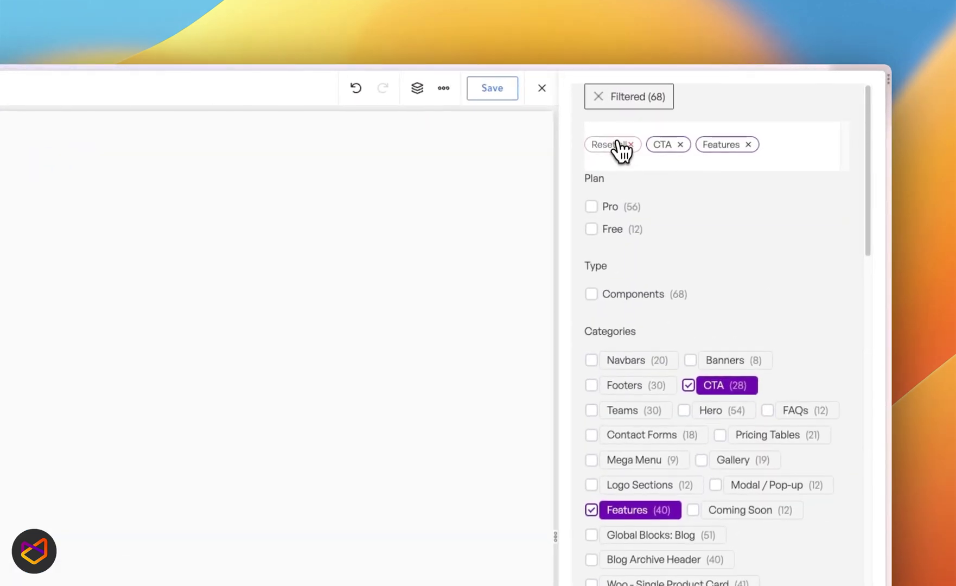
click(631, 141)
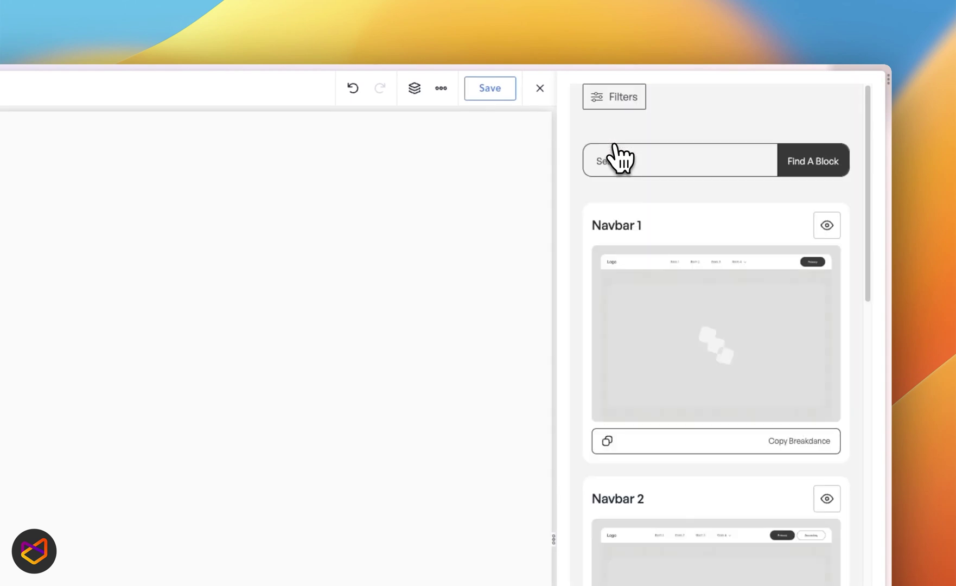
scroll(793, 293, down, 5)
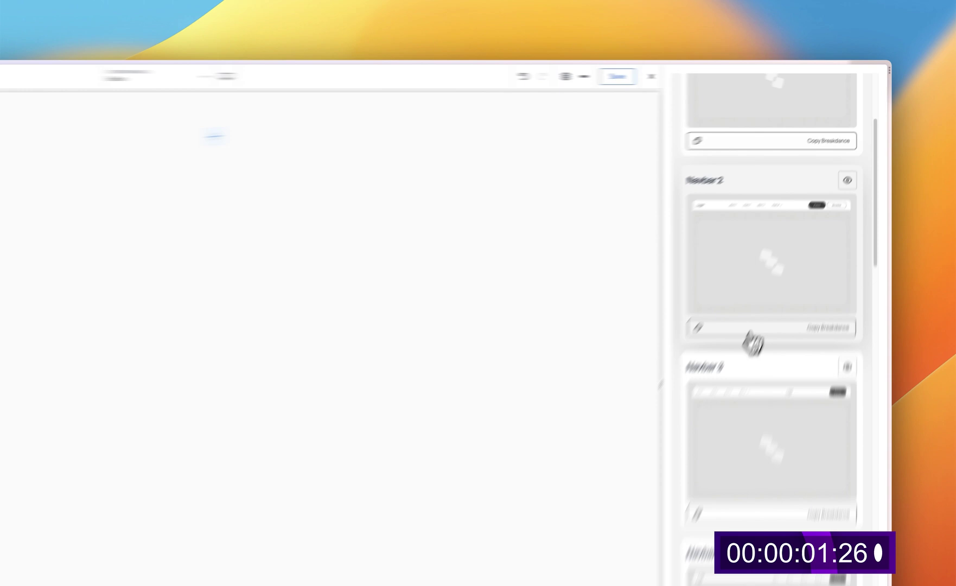
click(790, 261)
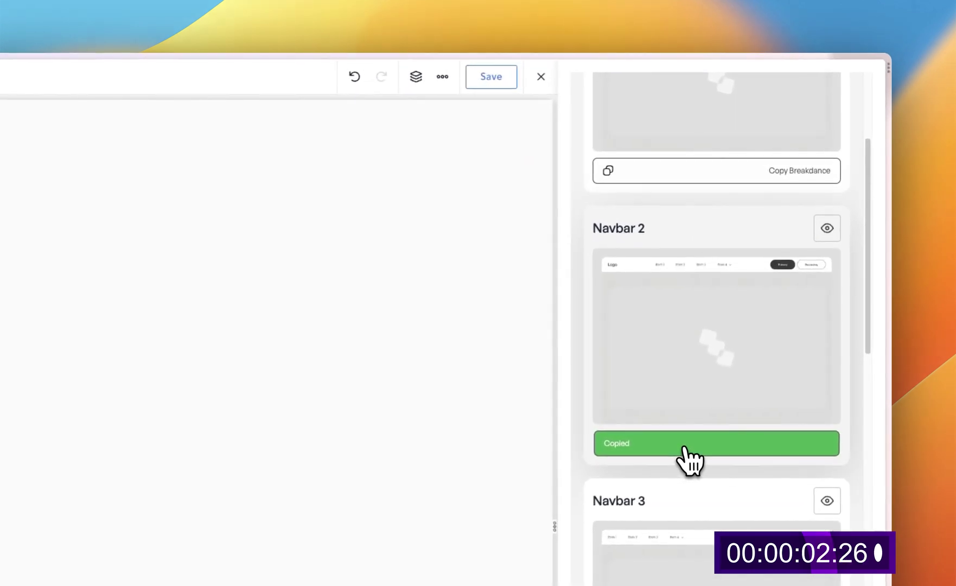
Show the page structure, paste the navbar block into the page and collapse its Header Builder element.
click(416, 77)
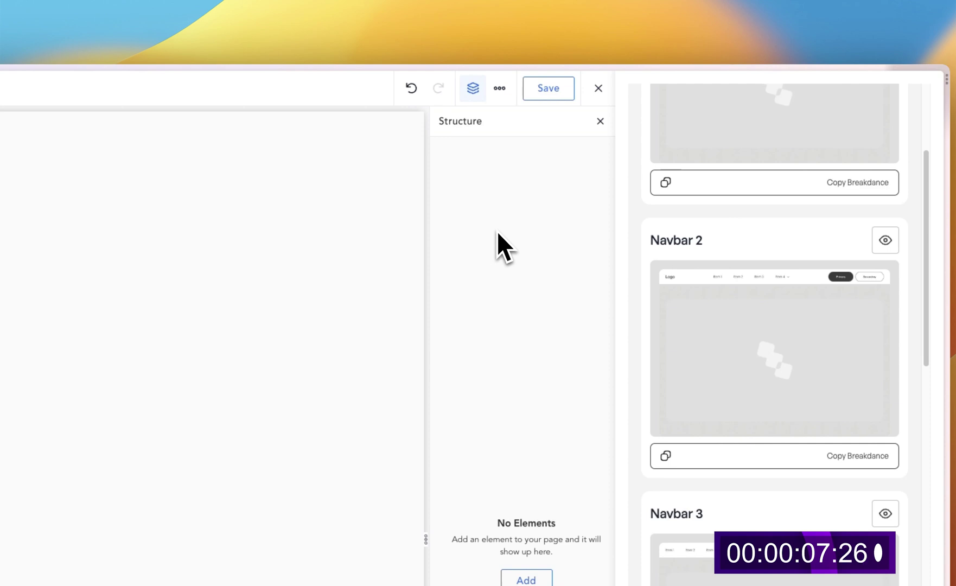
key(super+v)
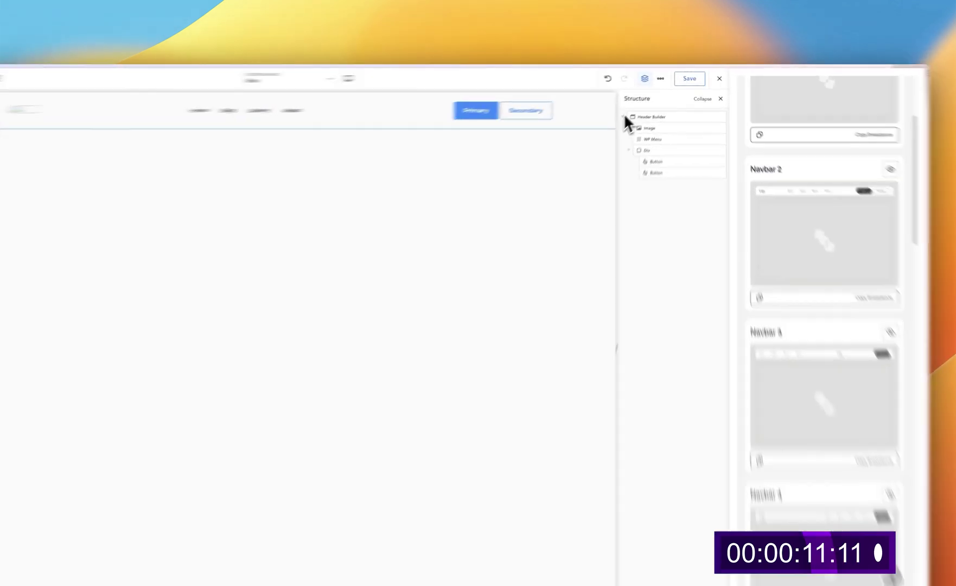
click(635, 108)
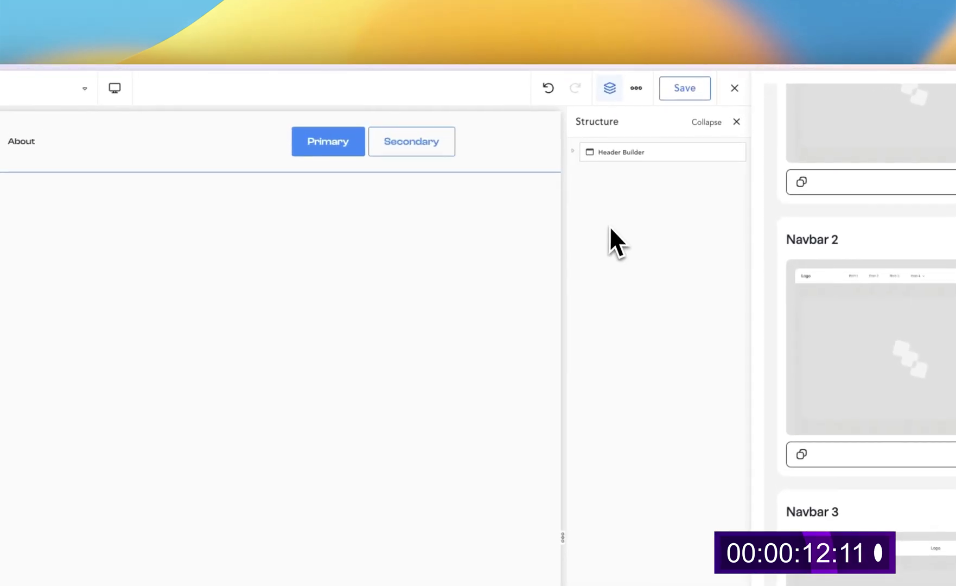
Replace the navbar's placeholder logo with the black starburst image from the media library.
click(277, 141)
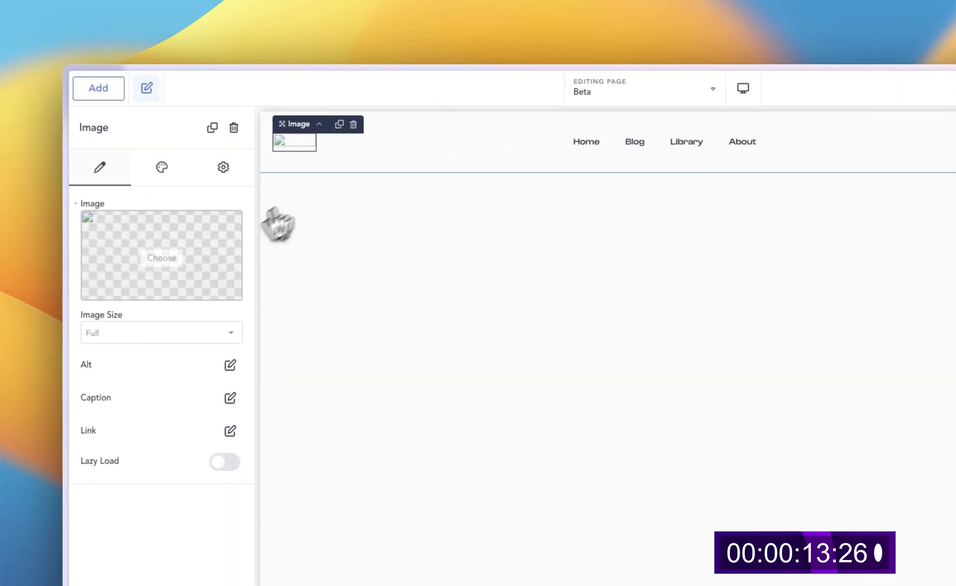
click(163, 260)
click(642, 254)
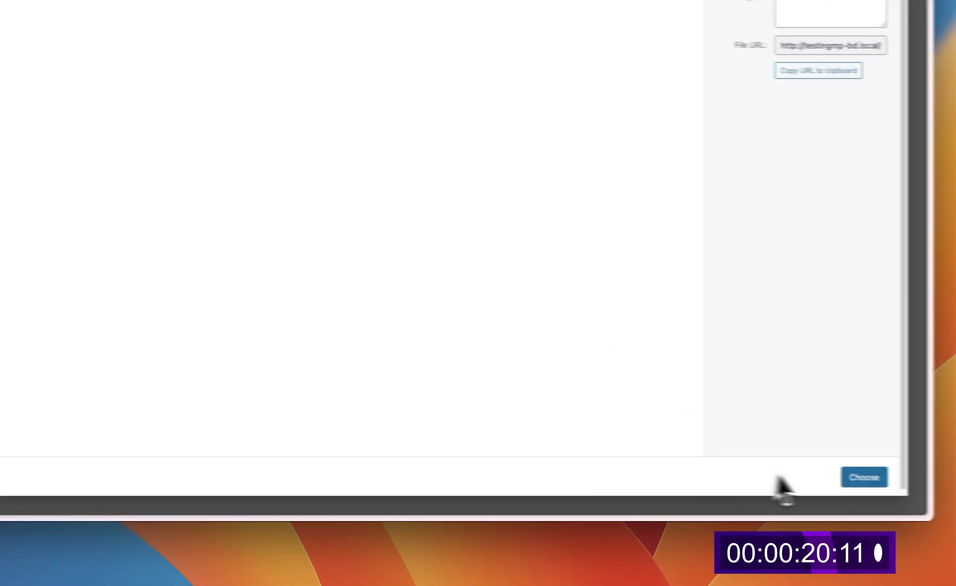
click(855, 480)
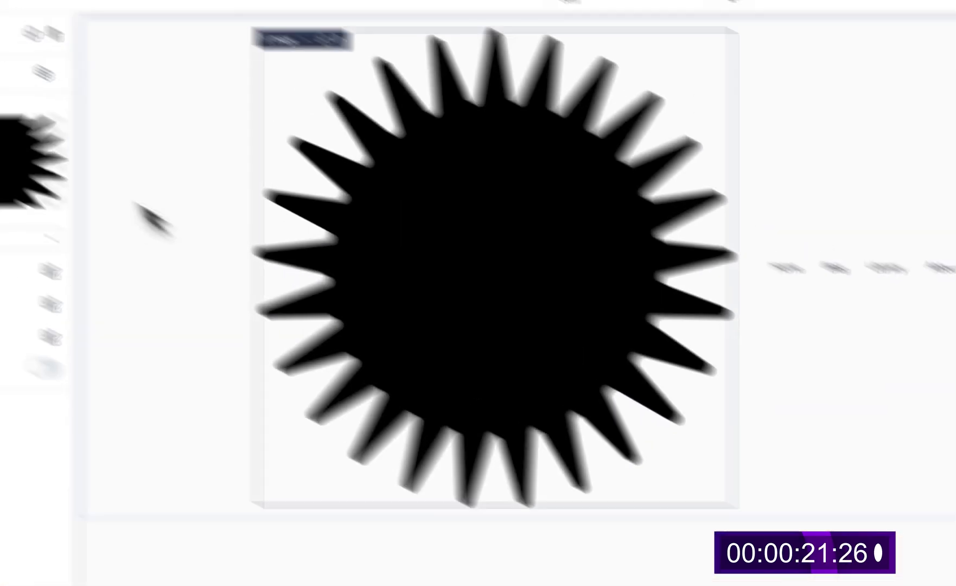
Set the navbar logo image's width to 45 px and collapse the Header Builder element in the page structure.
click(143, 167)
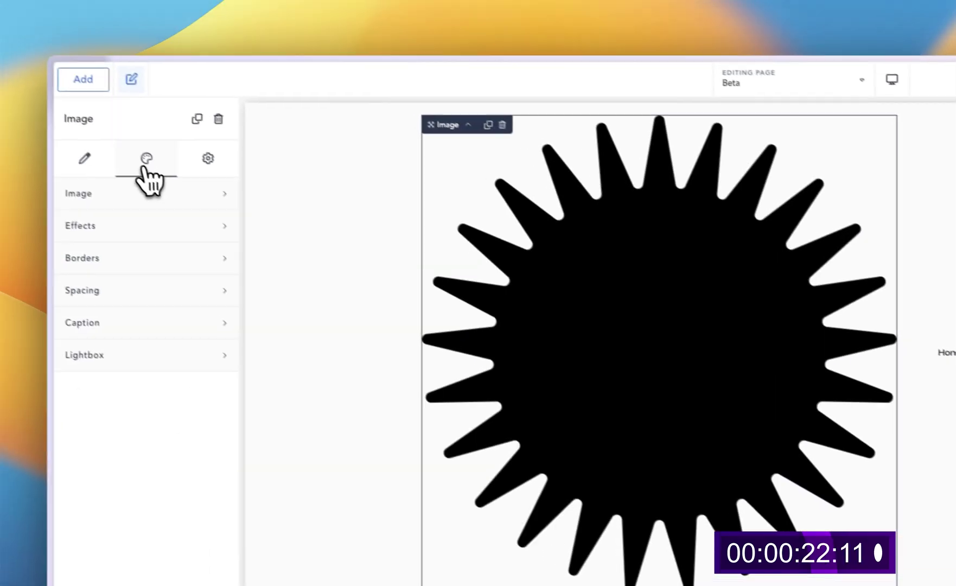
click(217, 244)
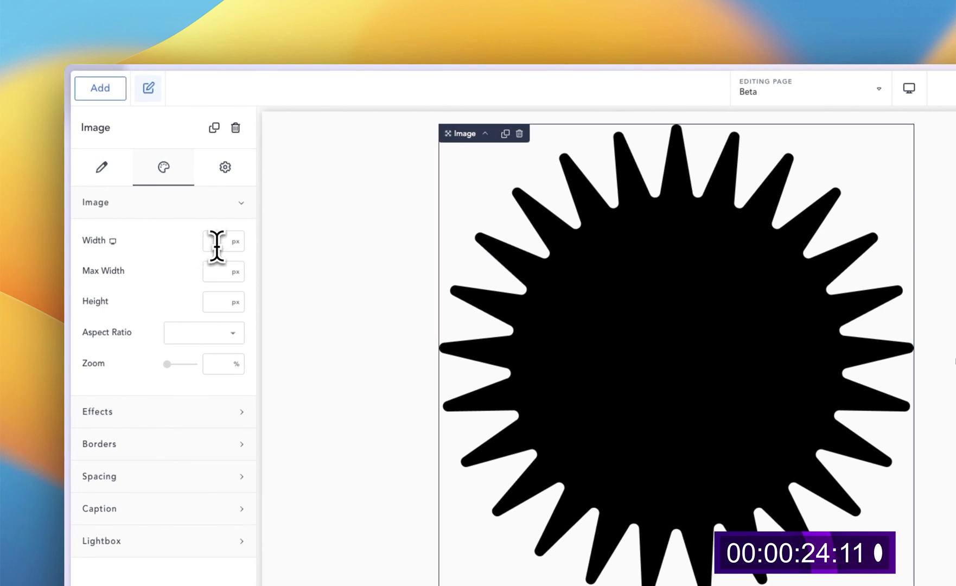
text(45)
click(802, 83)
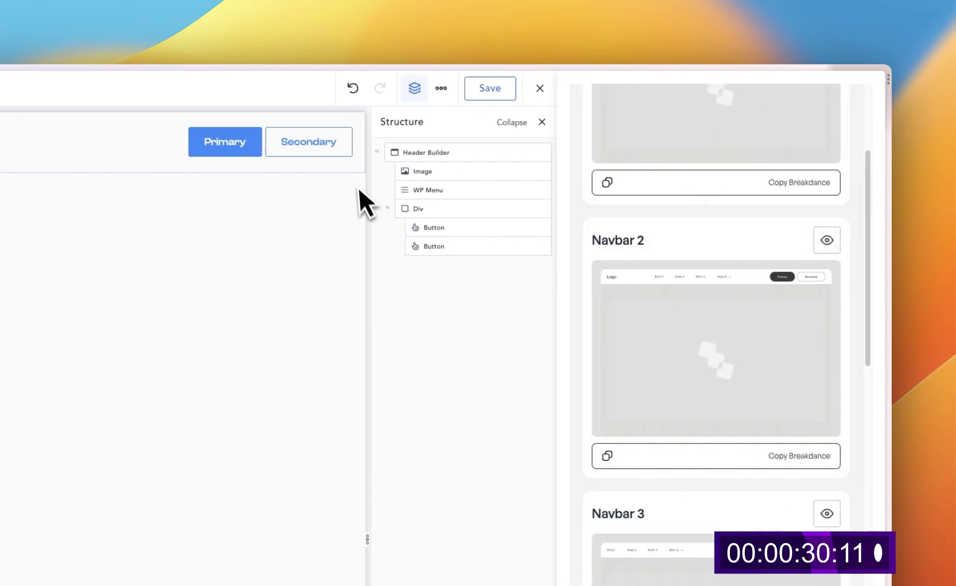
click(380, 152)
Filter the block library by the Hero category.
scroll(783, 307, up, 5)
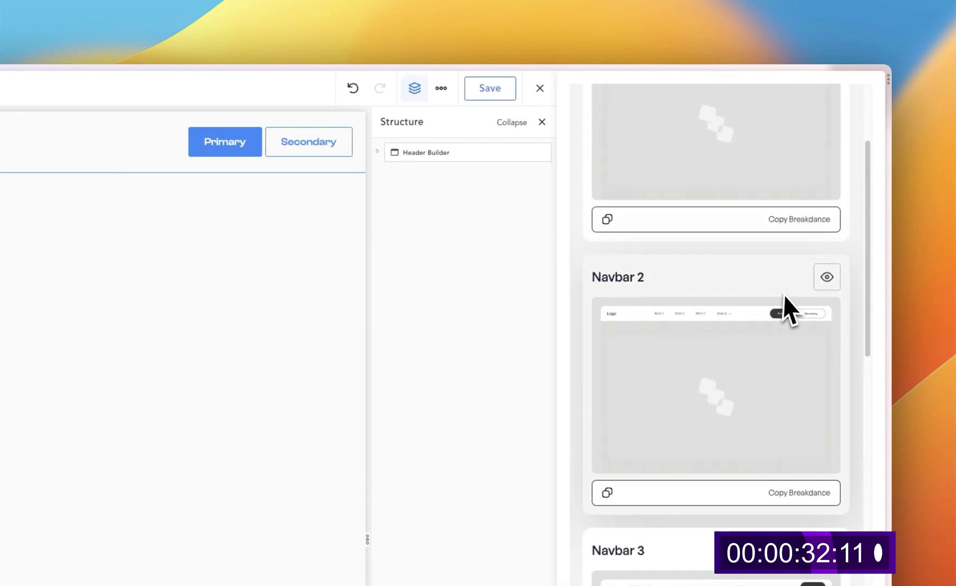
click(619, 98)
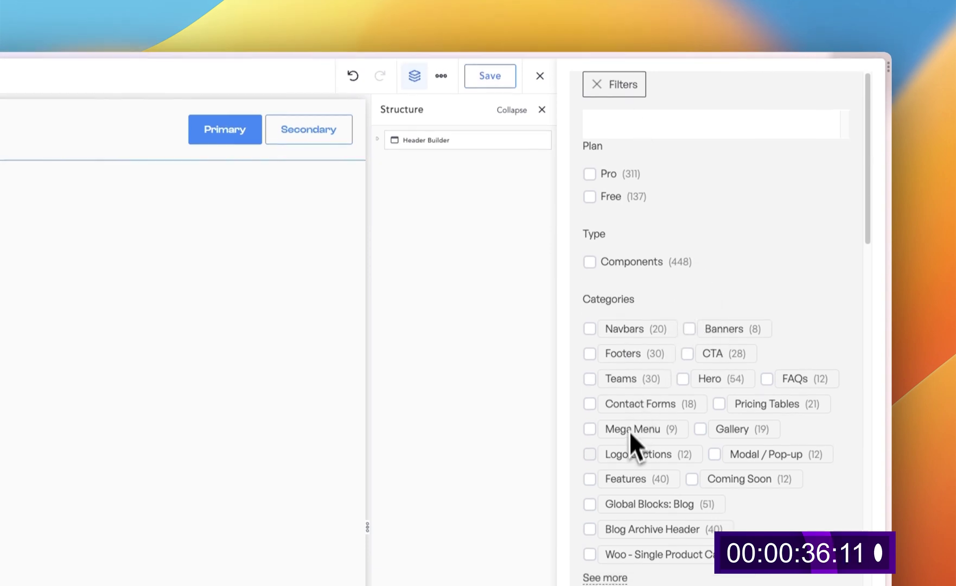
click(716, 369)
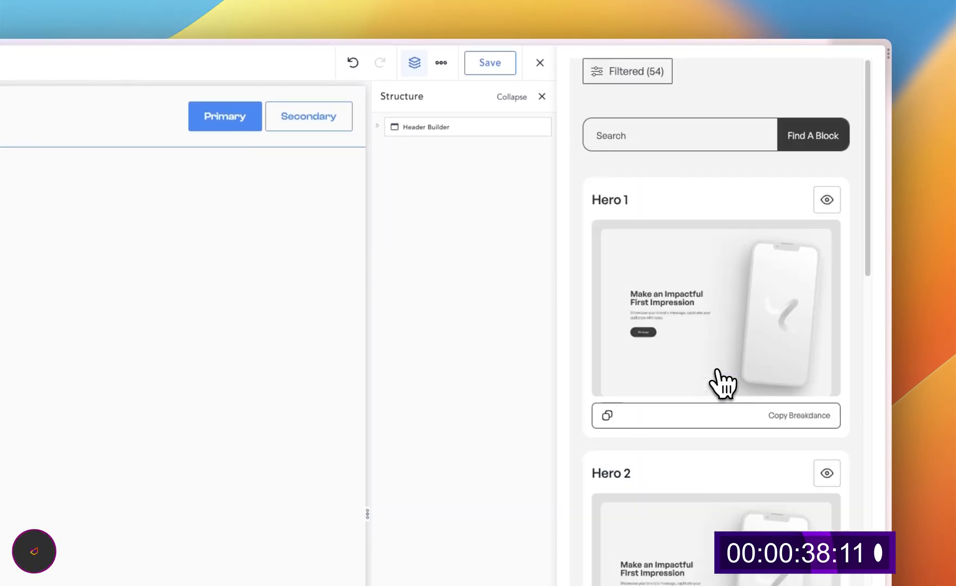
Copy the Hero 2 block, paste it below the header and collapse its Hero Section in the page structure.
scroll(704, 380, down, 5)
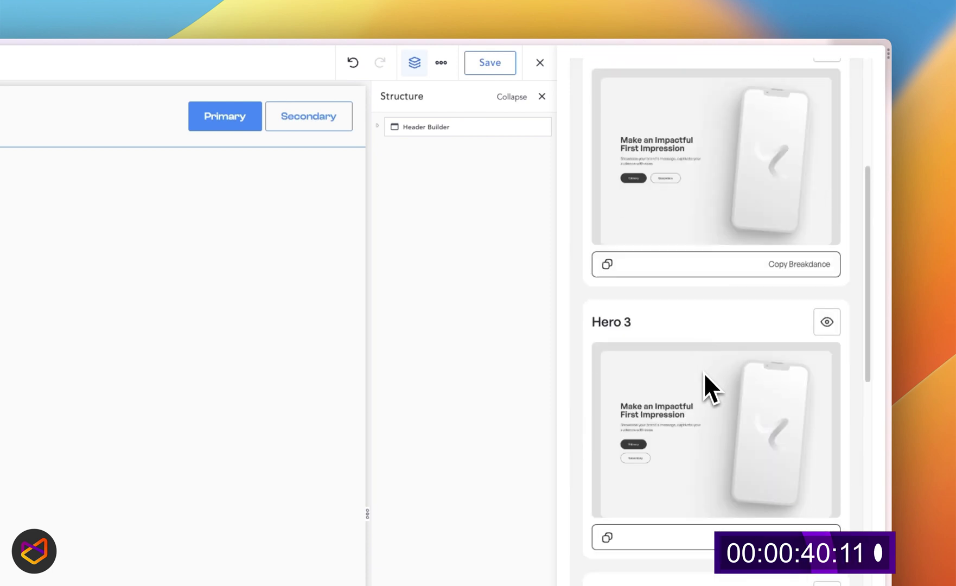
click(692, 266)
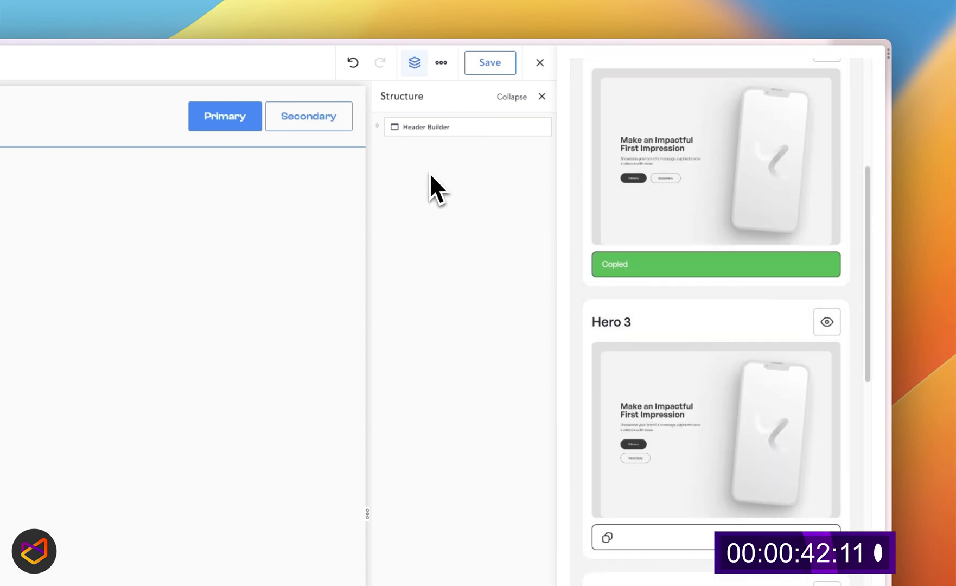
key(super+v)
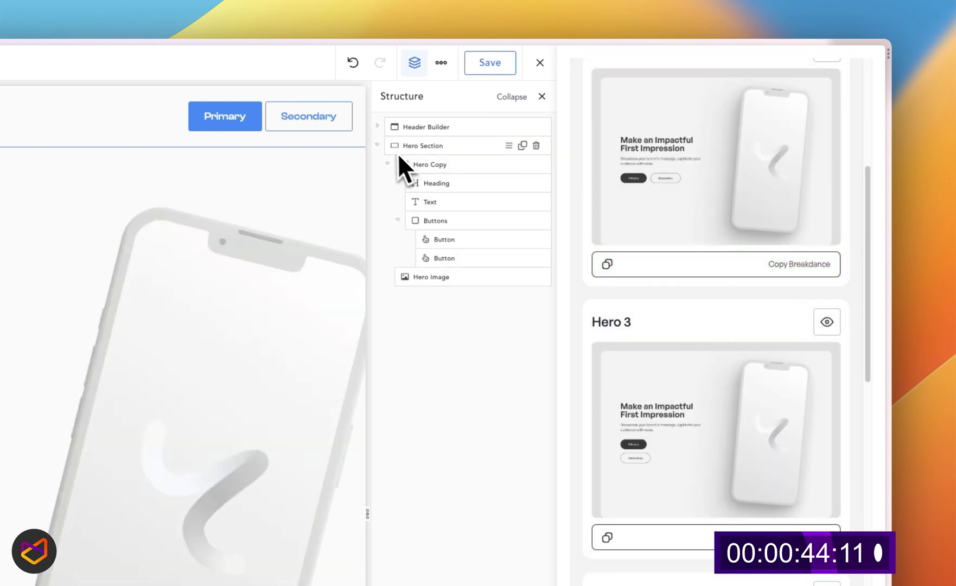
click(380, 145)
Change the block library's category filter from Hero to Logo Sections only.
scroll(747, 186, up, 8)
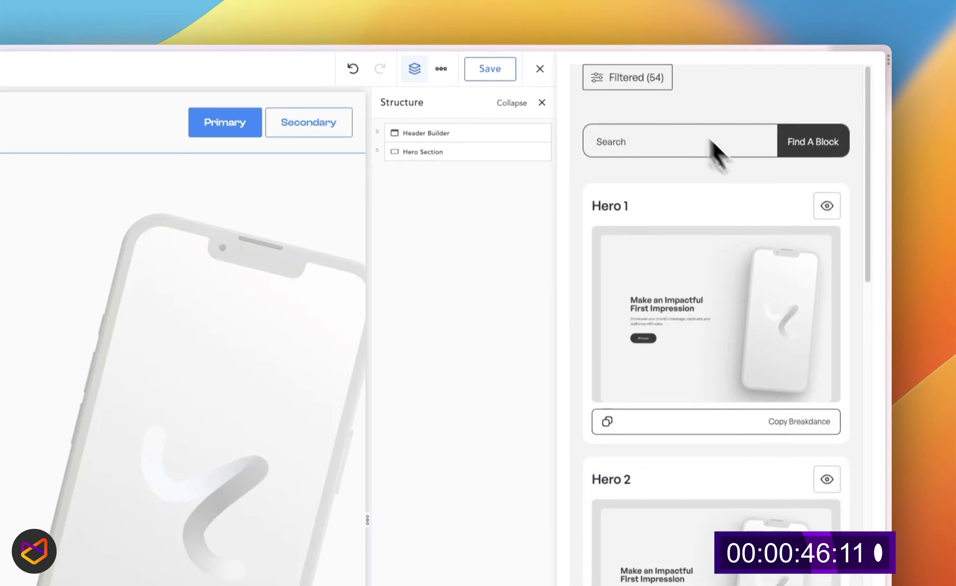
click(646, 80)
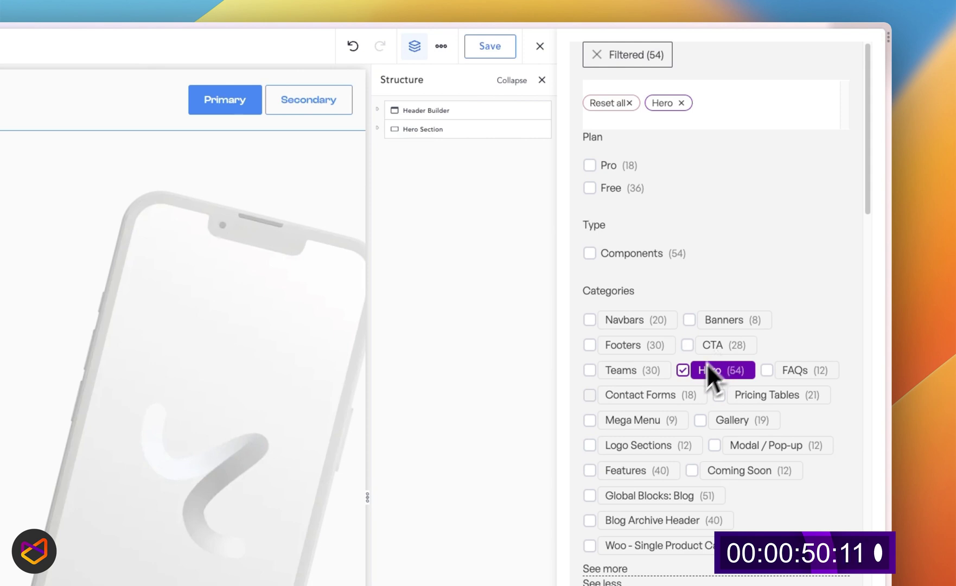
click(647, 448)
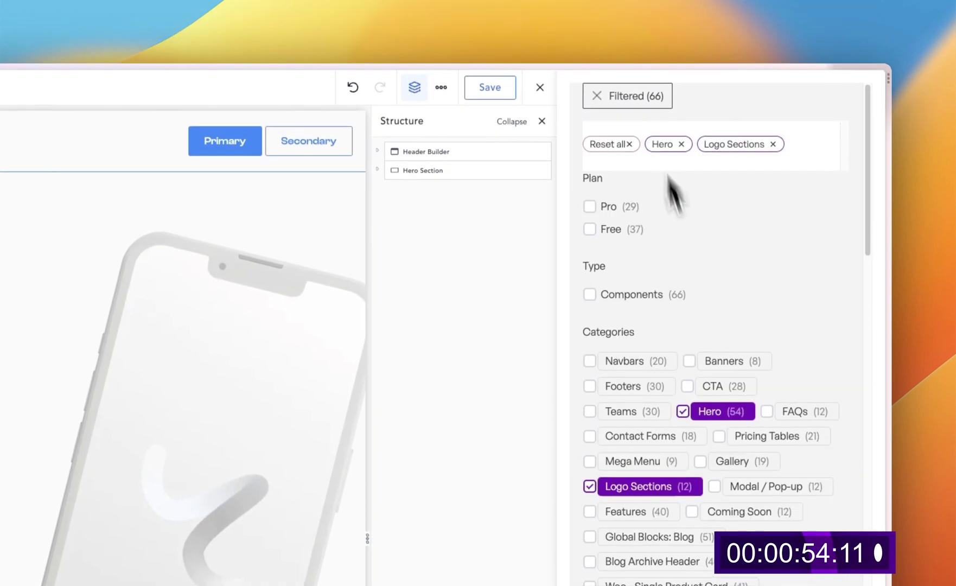
click(724, 412)
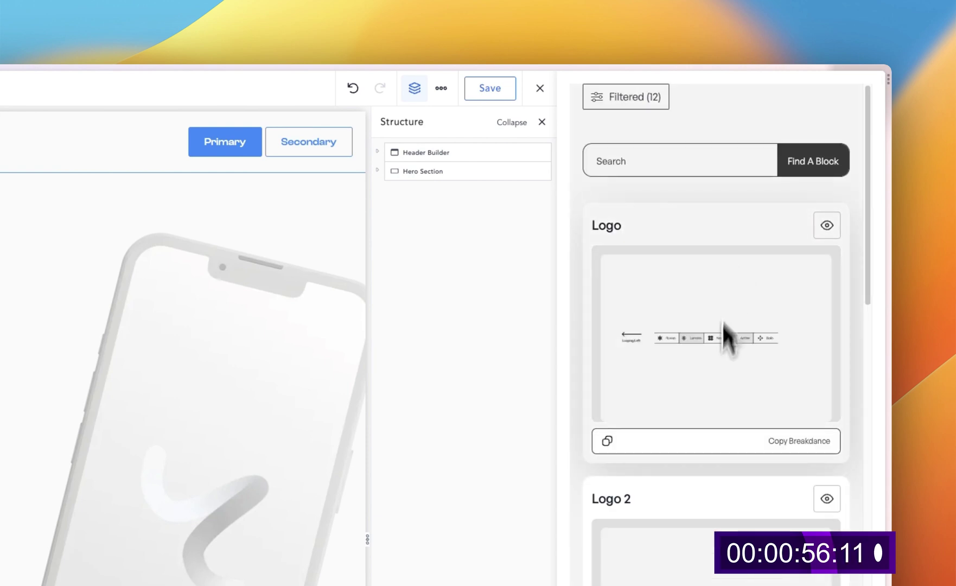
Copy the Logo 7 block, paste it below the hero section and collapse its Section in the page structure.
scroll(740, 272, down, 10)
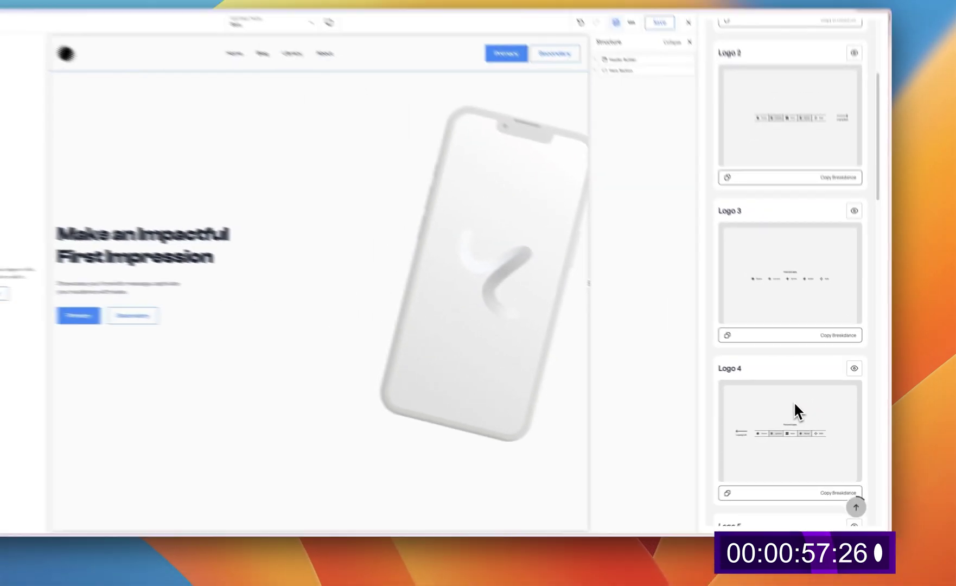
scroll(803, 407, down, 3)
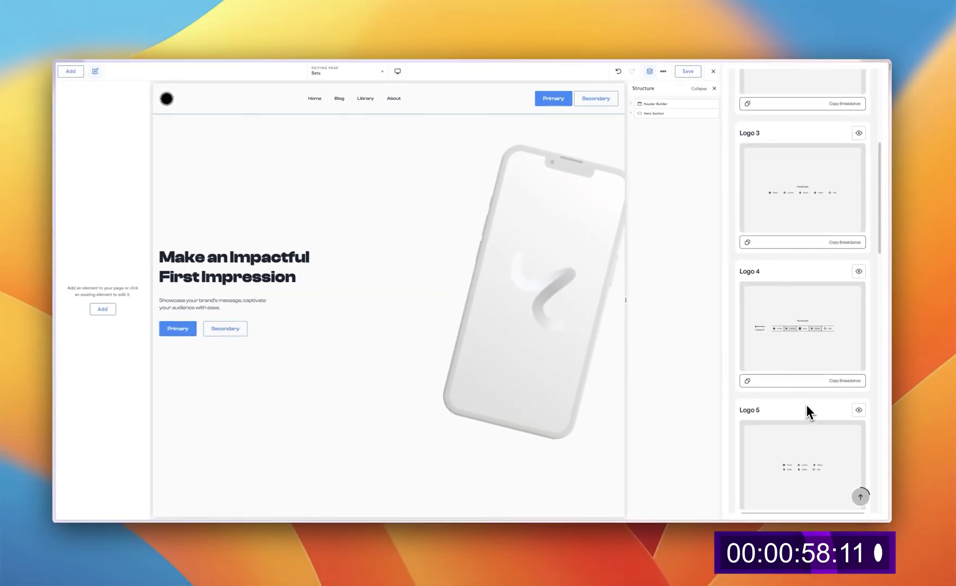
scroll(810, 385, down, 3)
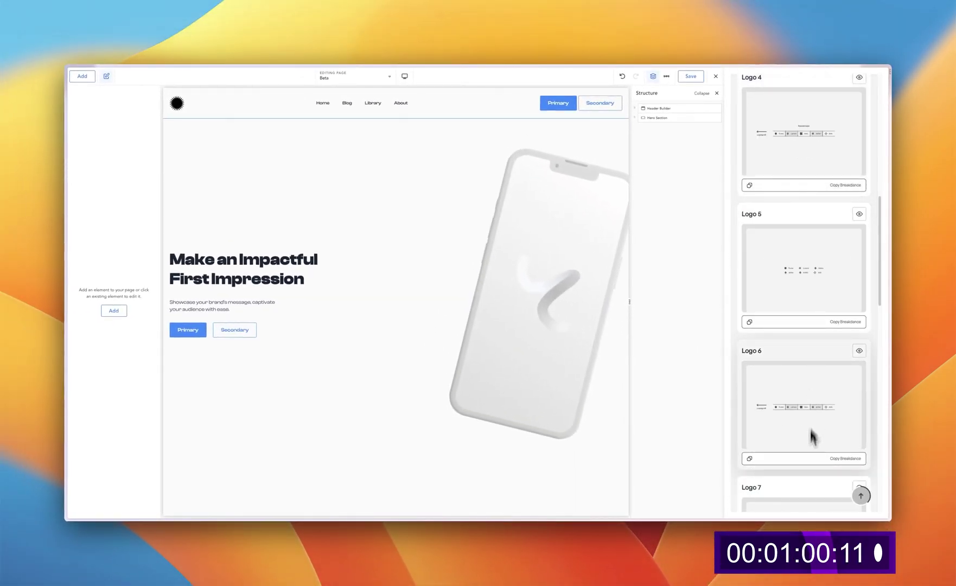
scroll(804, 467, down, 3)
click(808, 403)
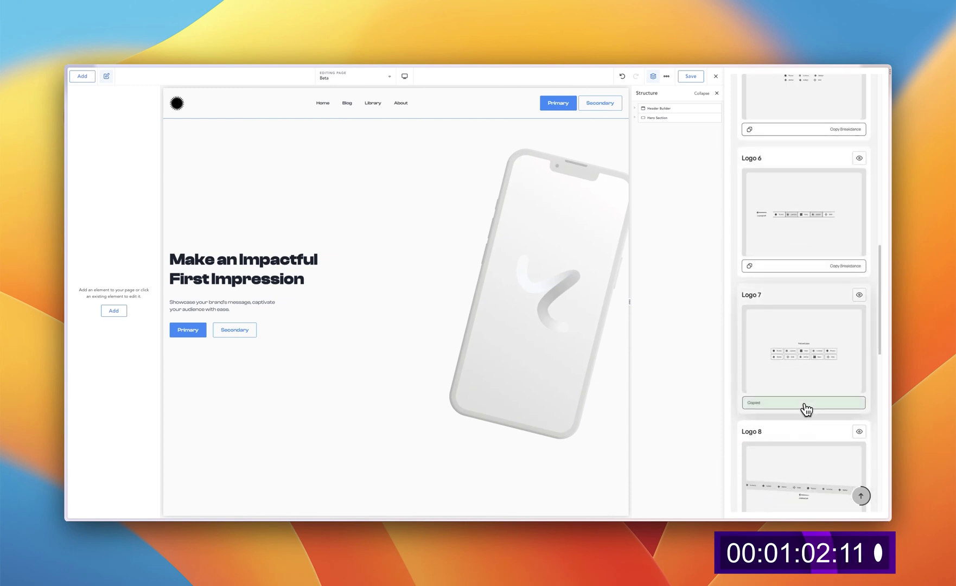
key(super+v)
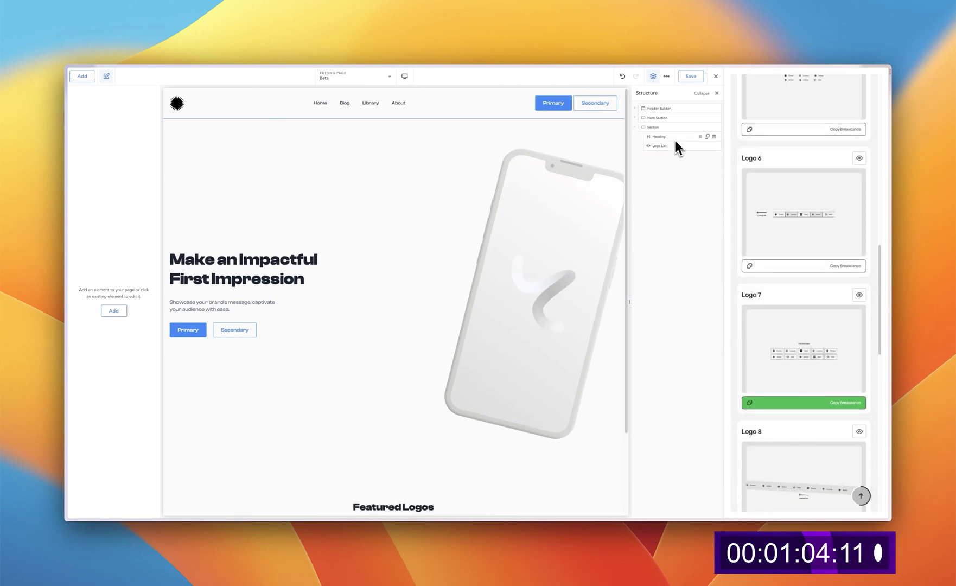
scroll(438, 273, down, 3)
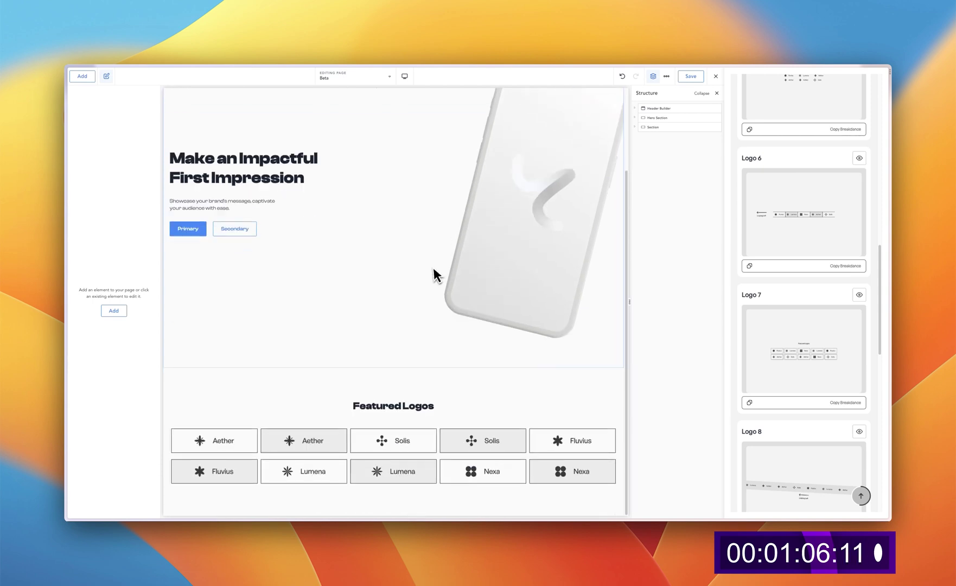
Reset the block library's Logo Sections filter and filter by the CTA category.
scroll(801, 260, up, 15)
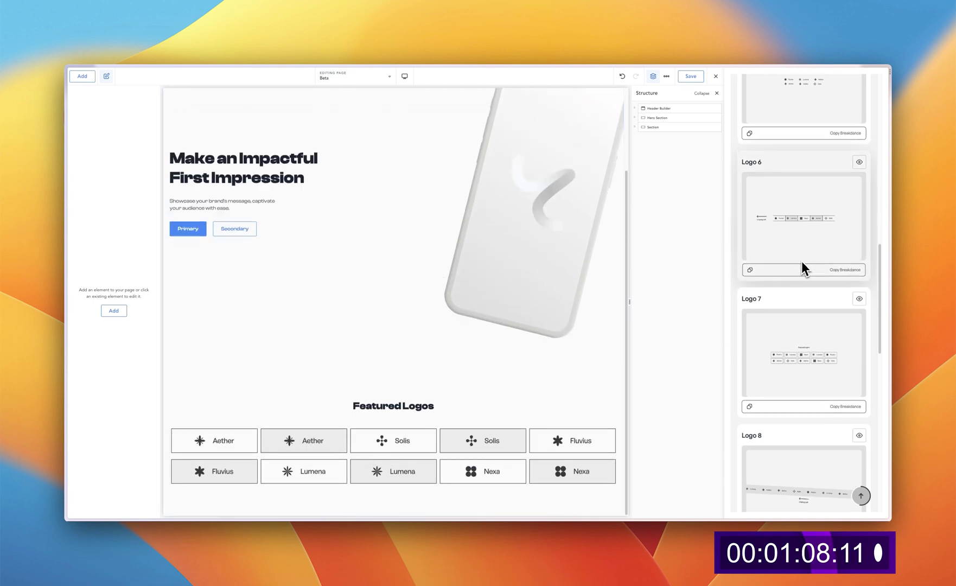
click(773, 86)
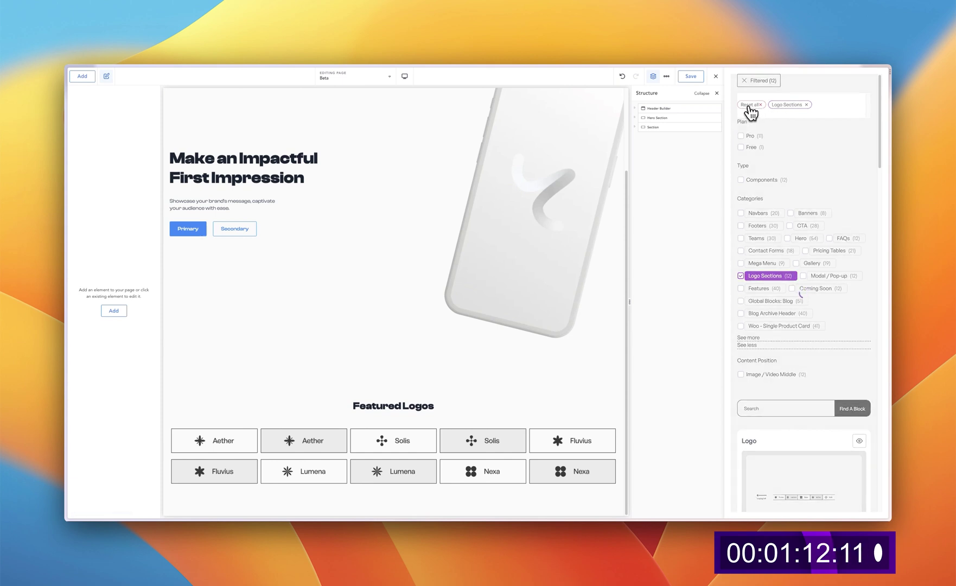
click(750, 105)
click(753, 81)
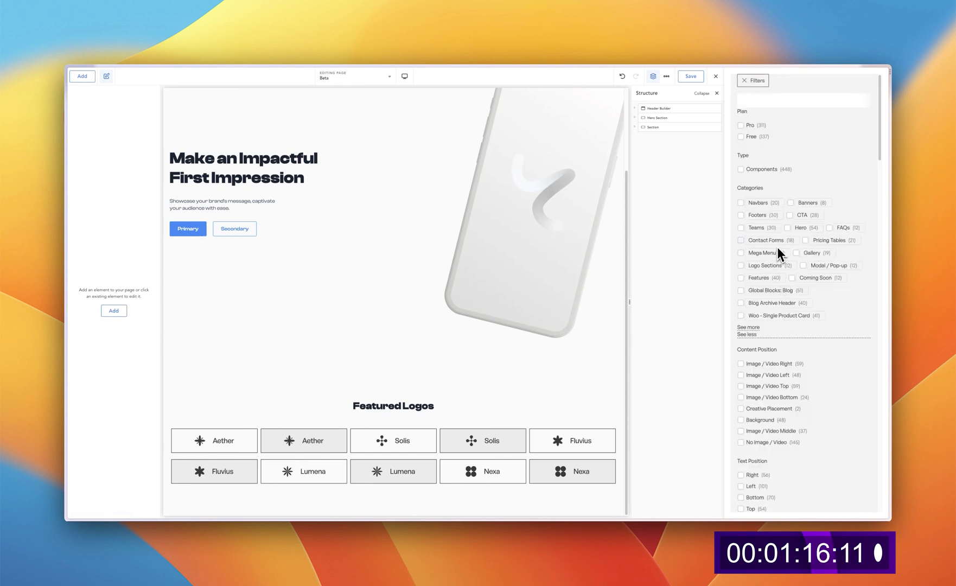
click(813, 215)
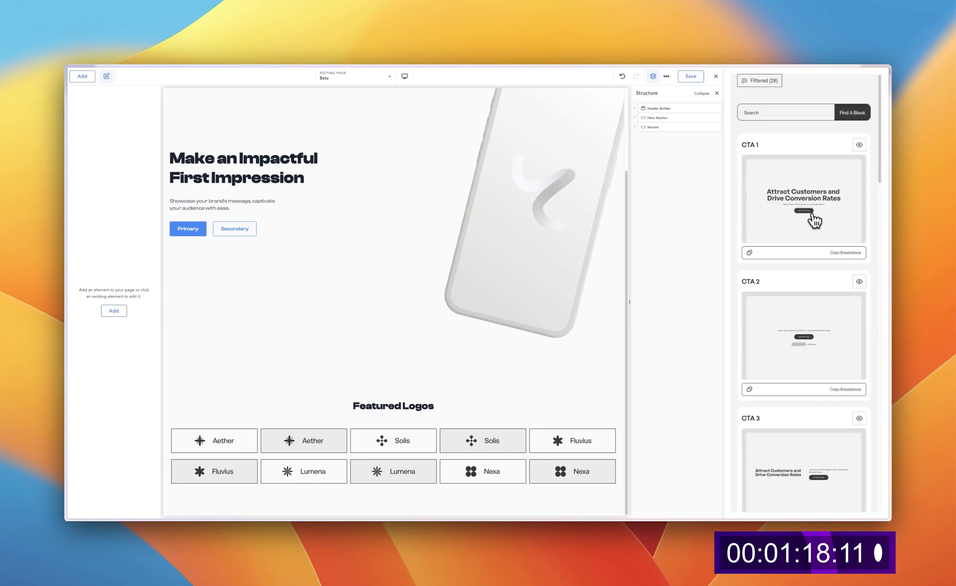
Copy the CTA 2 block, paste it below the logo section and collapse its Section in the page structure.
scroll(801, 277, down, 5)
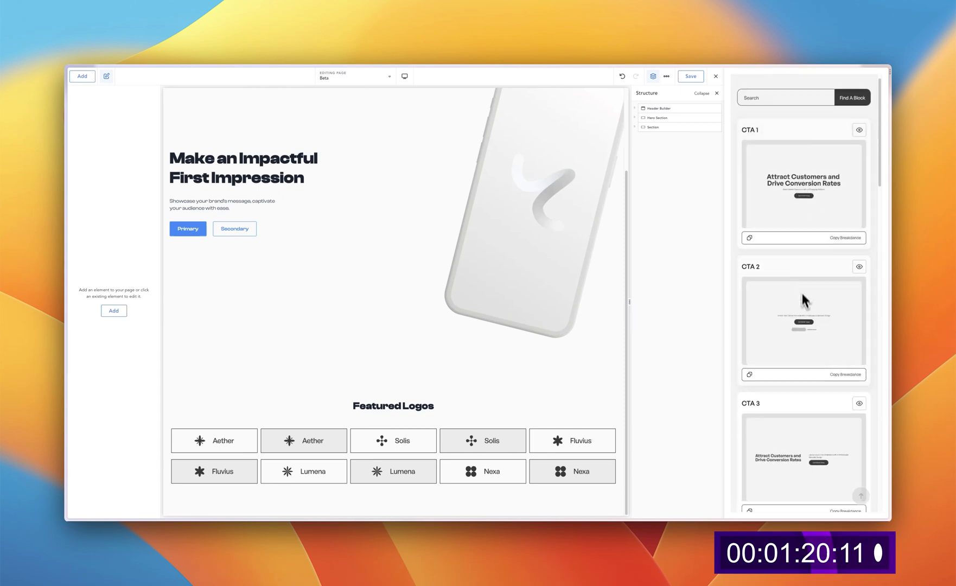
click(803, 275)
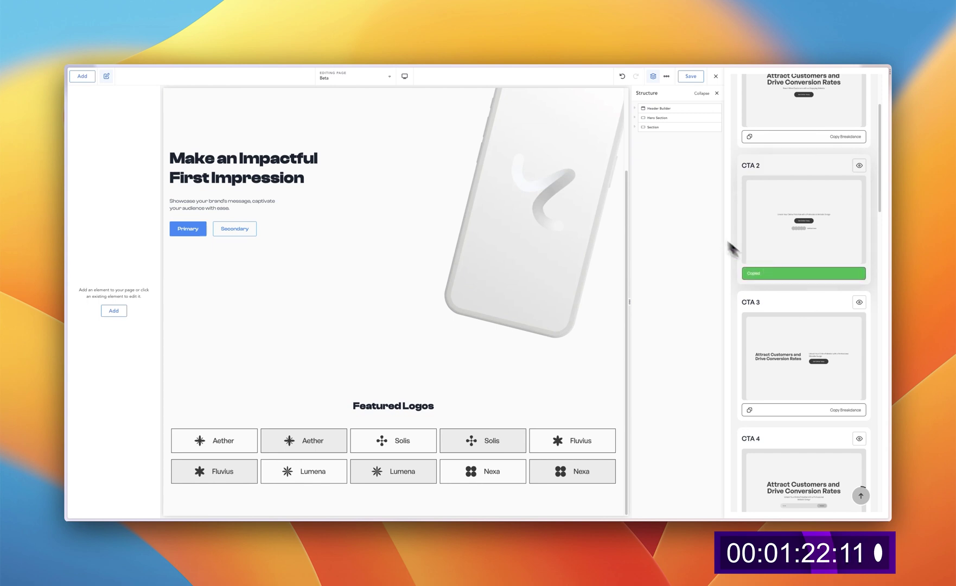
key(super+v)
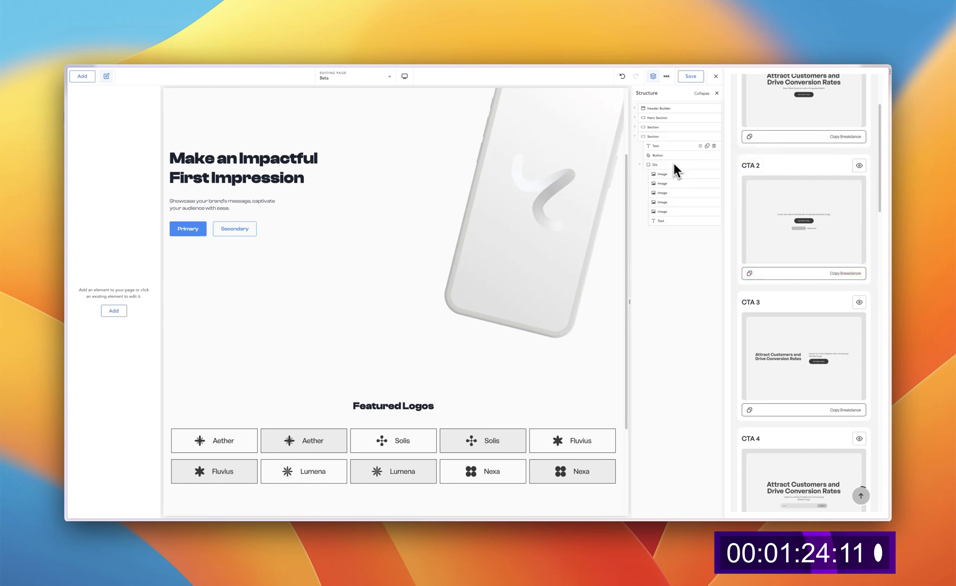
click(635, 137)
Add the Teams category to the block library's filter alongside CTA.
scroll(809, 217, up, 6)
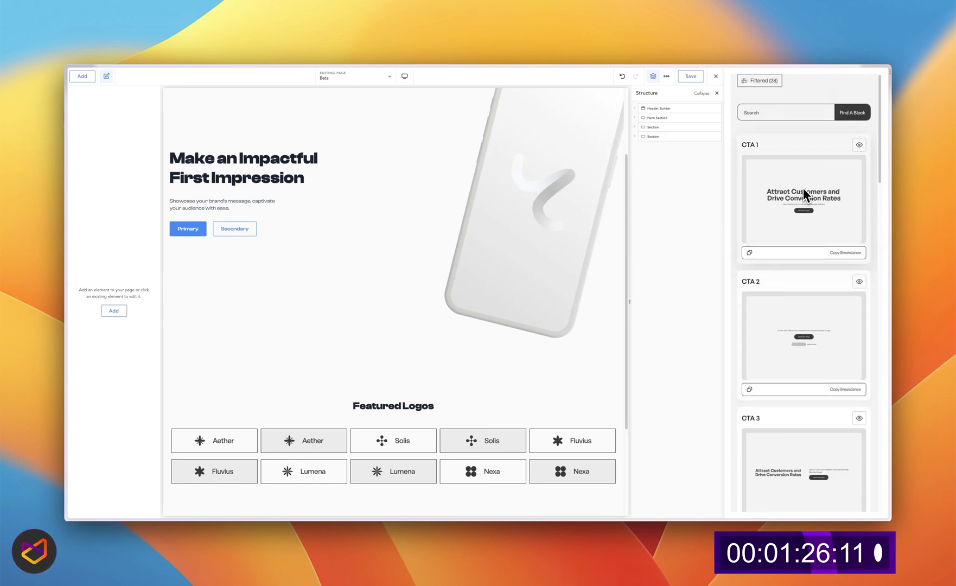
click(770, 82)
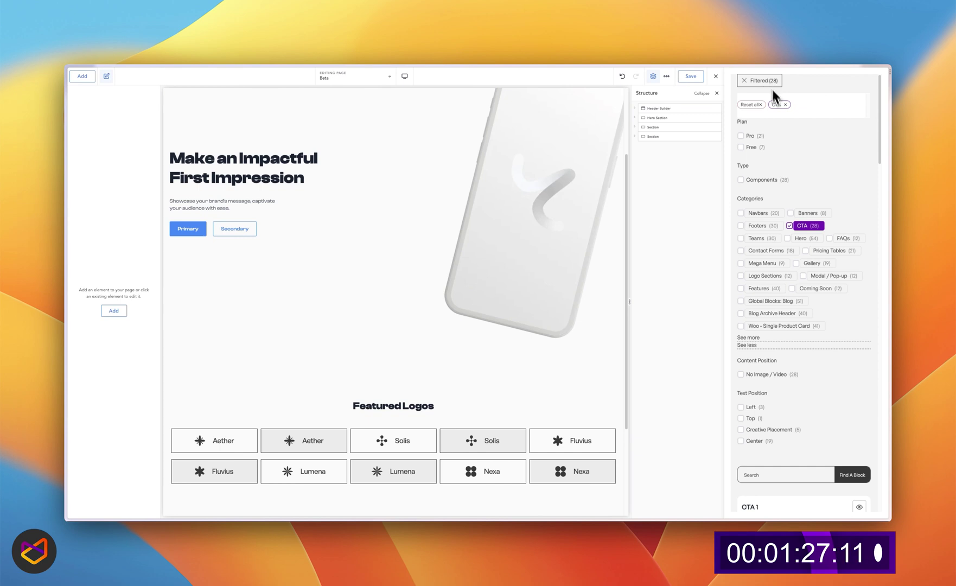
click(764, 243)
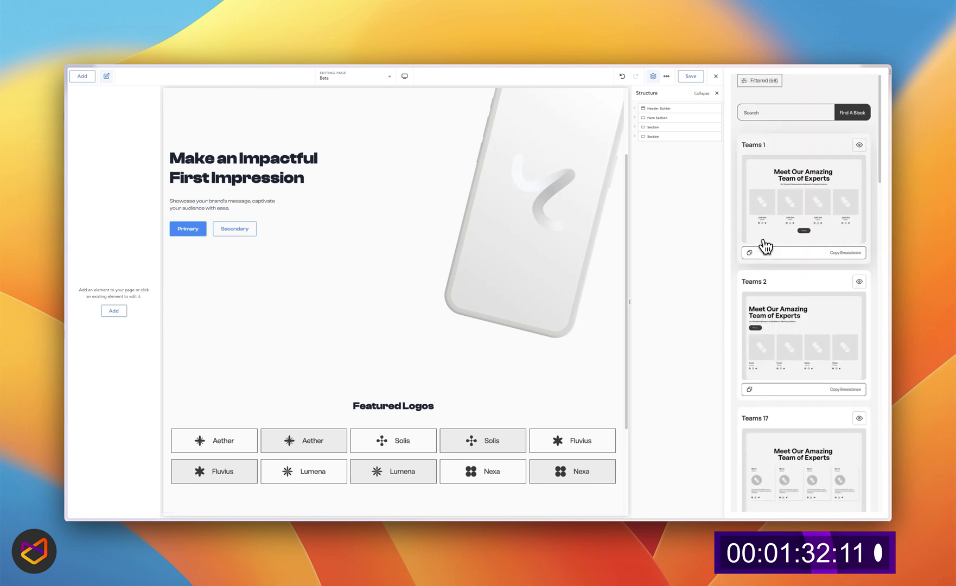
Copy the Teams 16 block, paste it below the CTA section and collapse its Section in the page structure.
scroll(799, 282, down, 6)
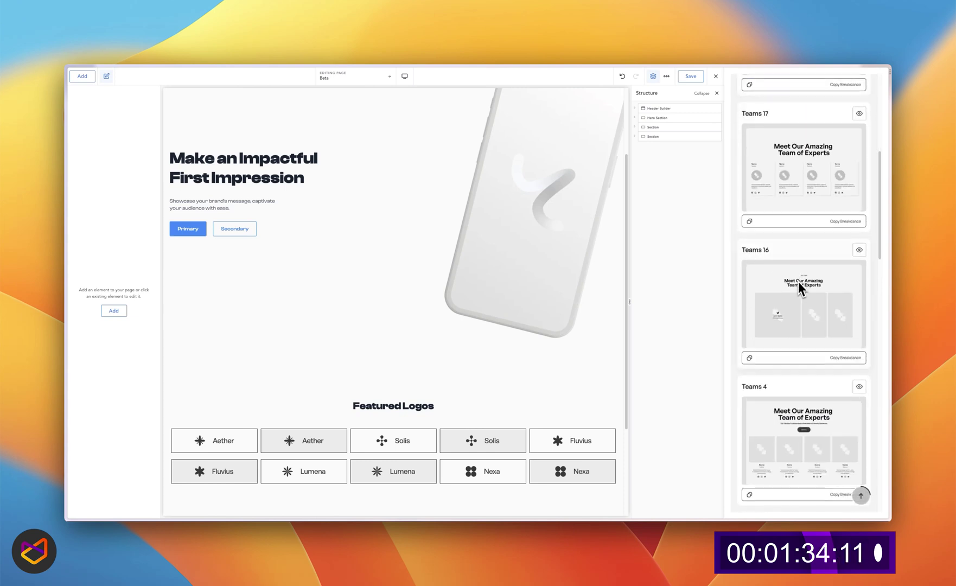
scroll(799, 284, down, 2)
click(792, 191)
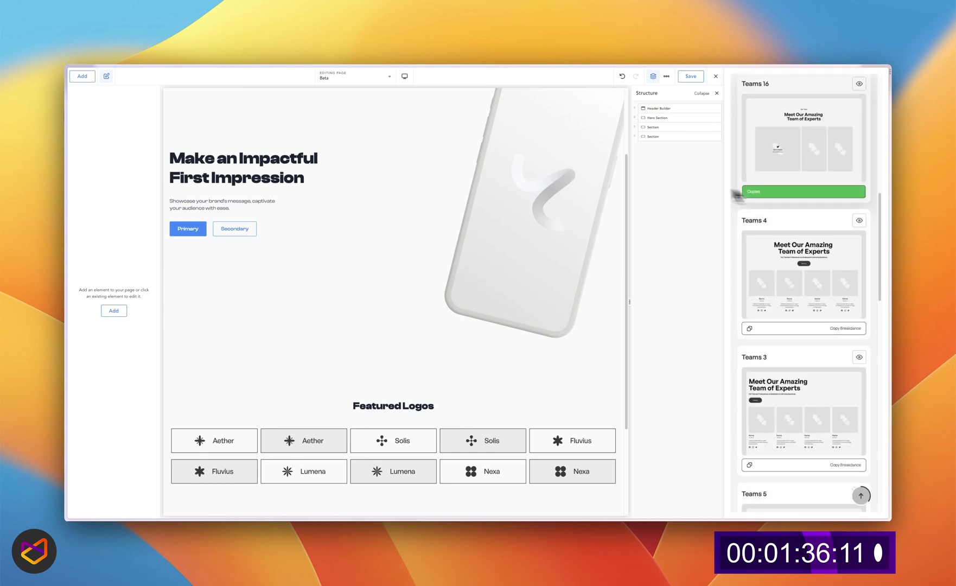
key(super+v)
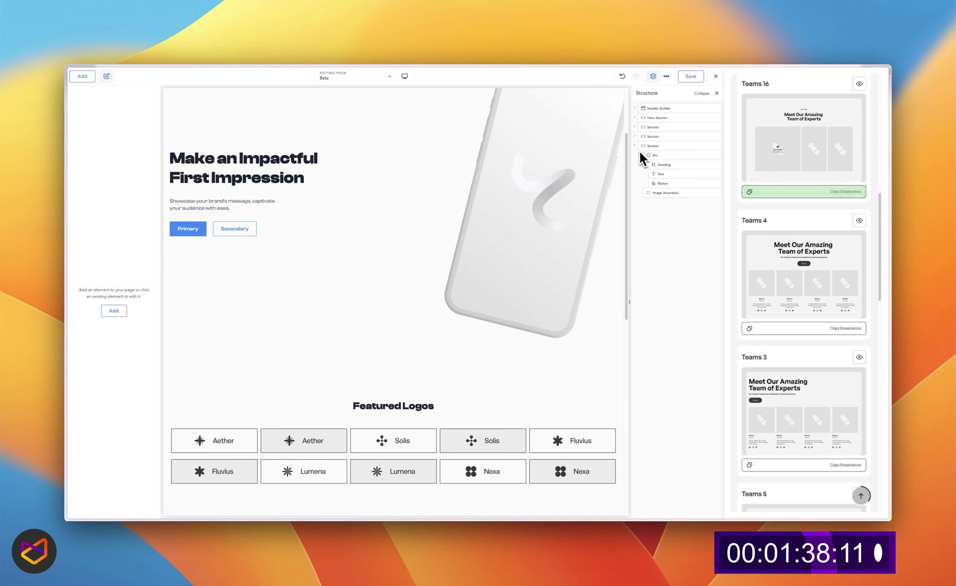
click(635, 146)
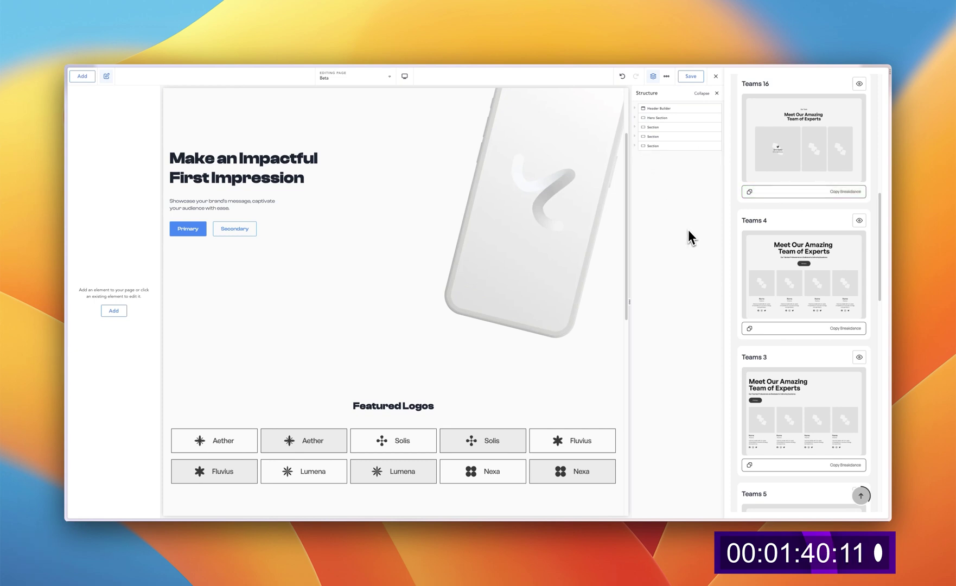
Reset the CTA and Teams filters and filter the block library by Pricing Tables.
scroll(794, 193, up, 10)
click(764, 83)
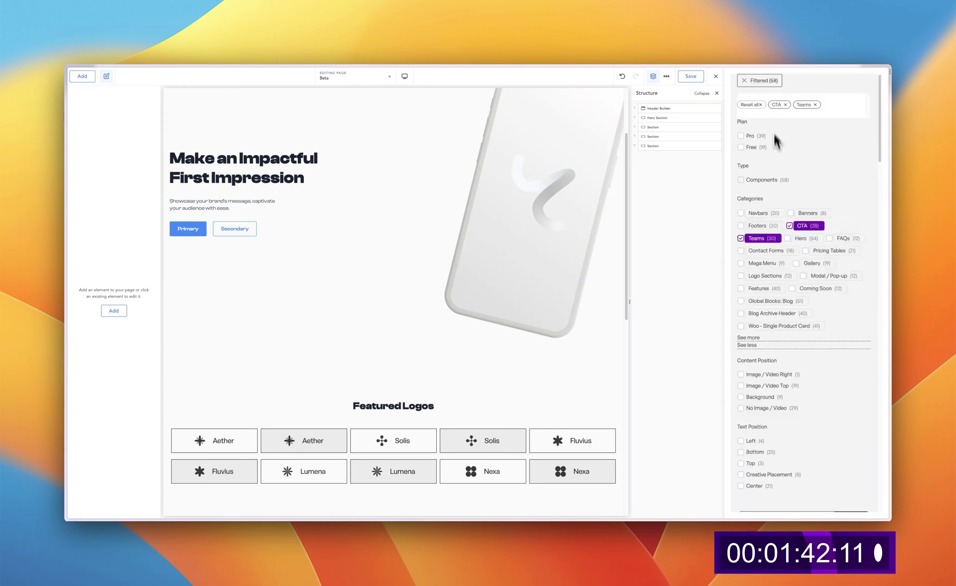
click(757, 105)
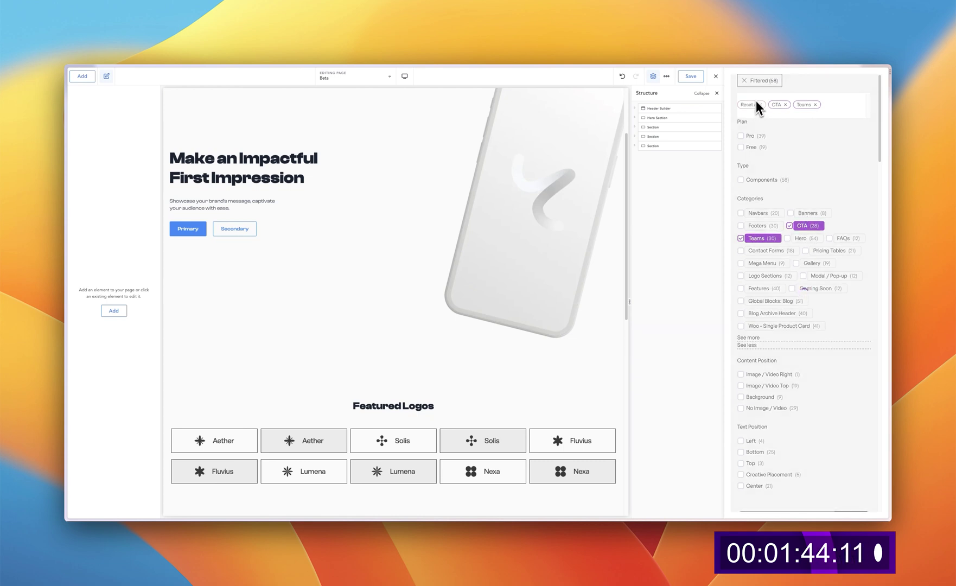
click(757, 82)
click(757, 82)
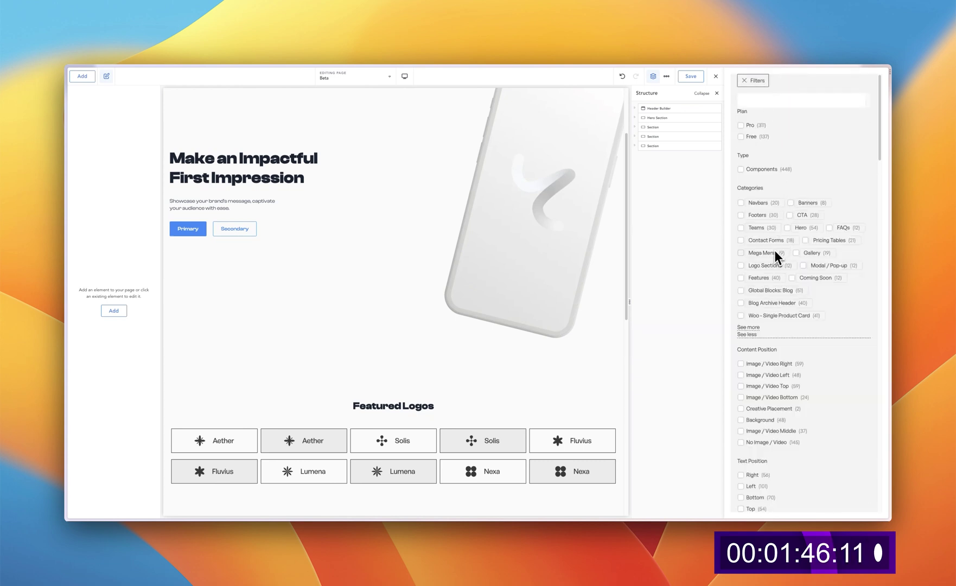
click(824, 243)
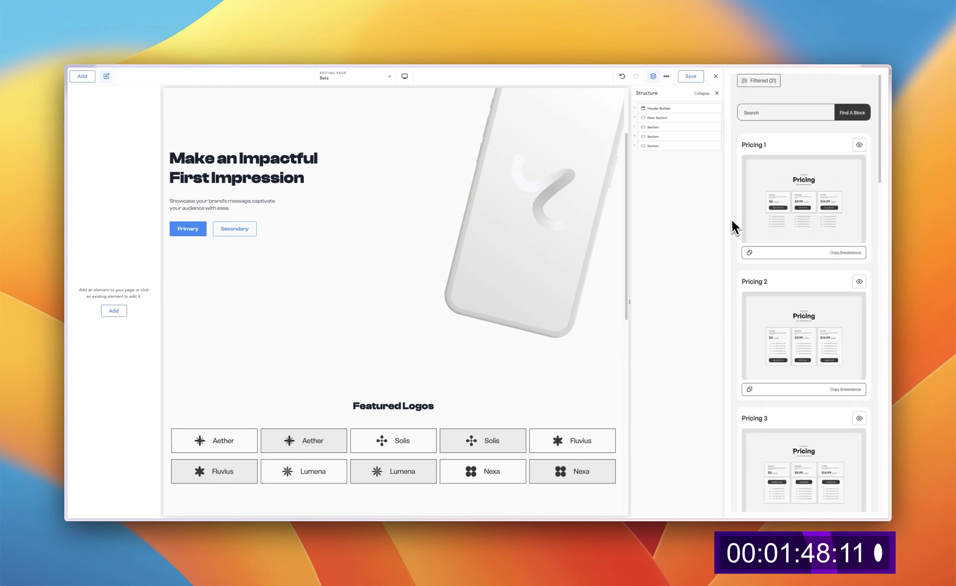
Copy the Pricing 1 block, paste it below the team section and collapse its Section in the page structure.
click(788, 253)
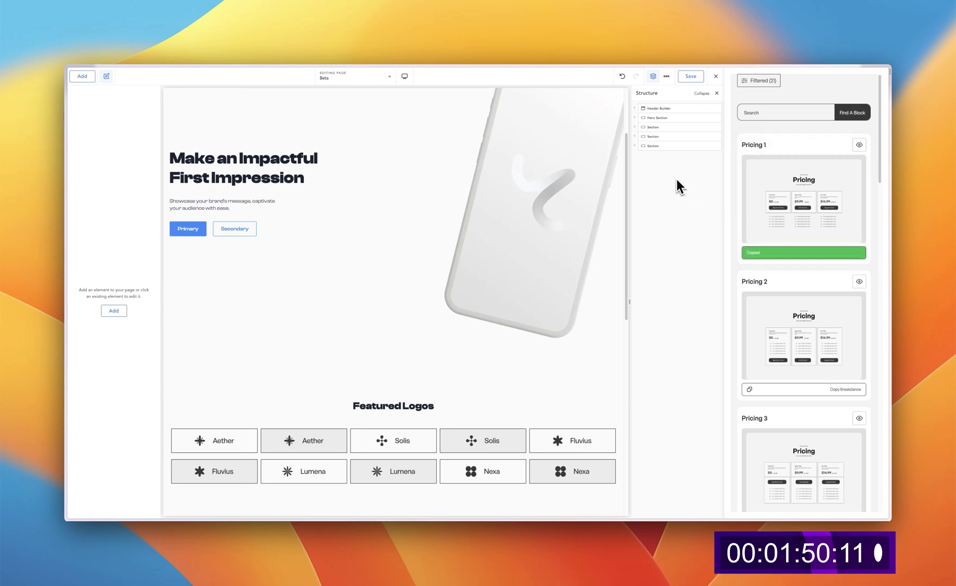
key(super+v)
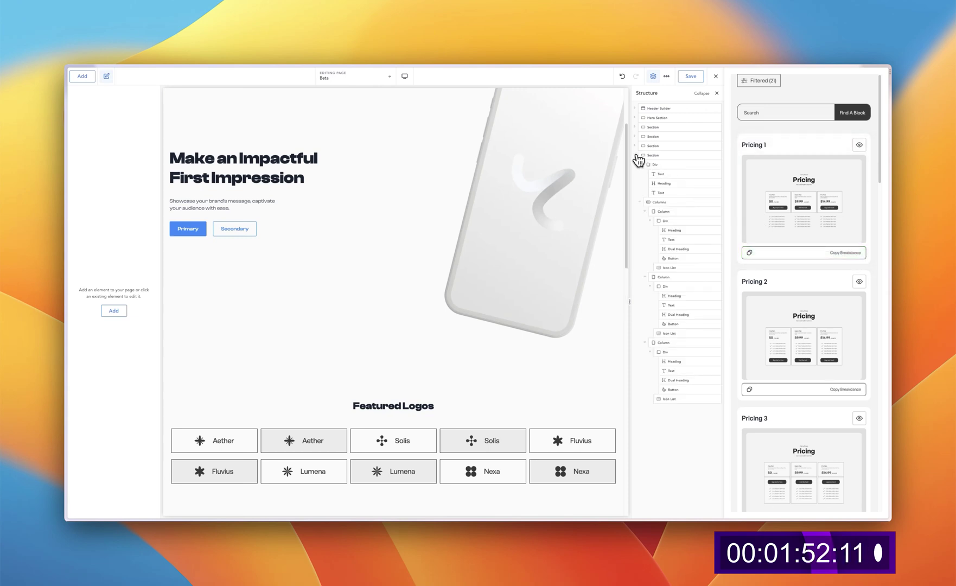
click(636, 156)
scroll(494, 330, down, 15)
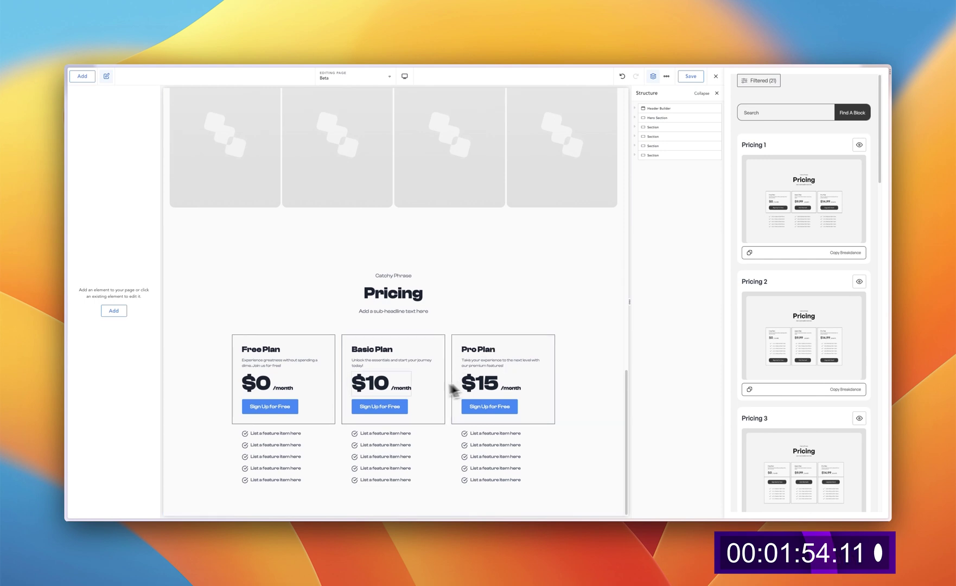
Change the block library's category filter from Pricing Tables to Features only.
click(764, 81)
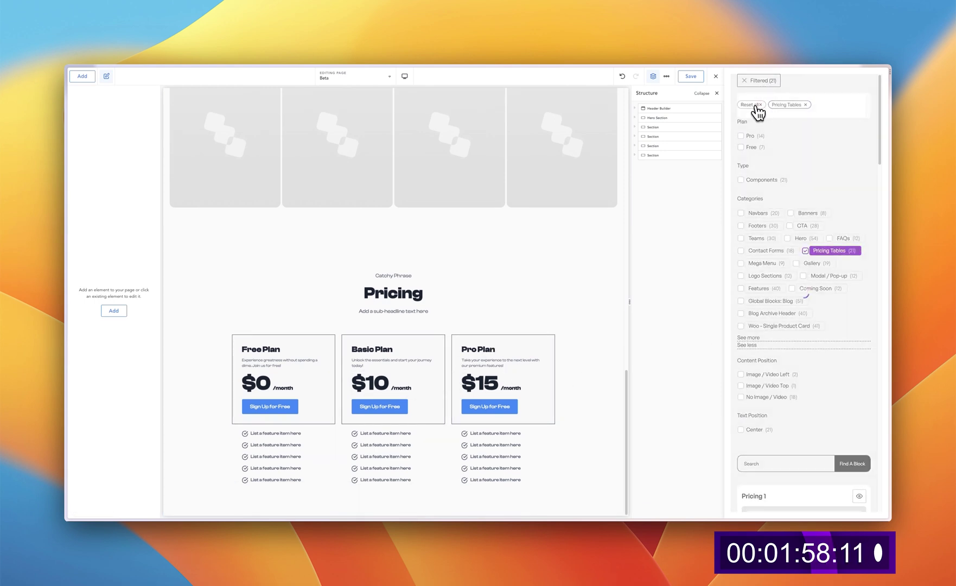
click(759, 82)
click(762, 81)
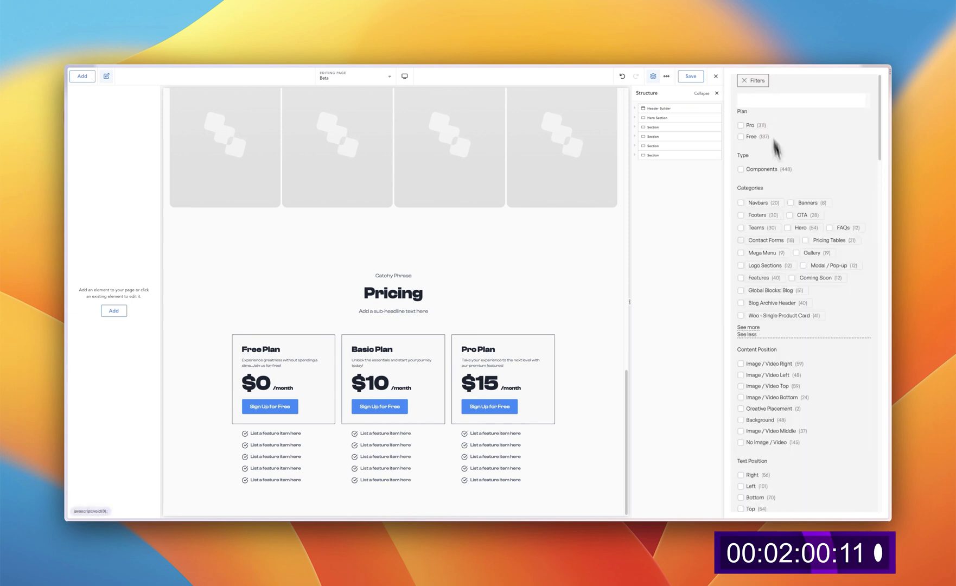
click(765, 278)
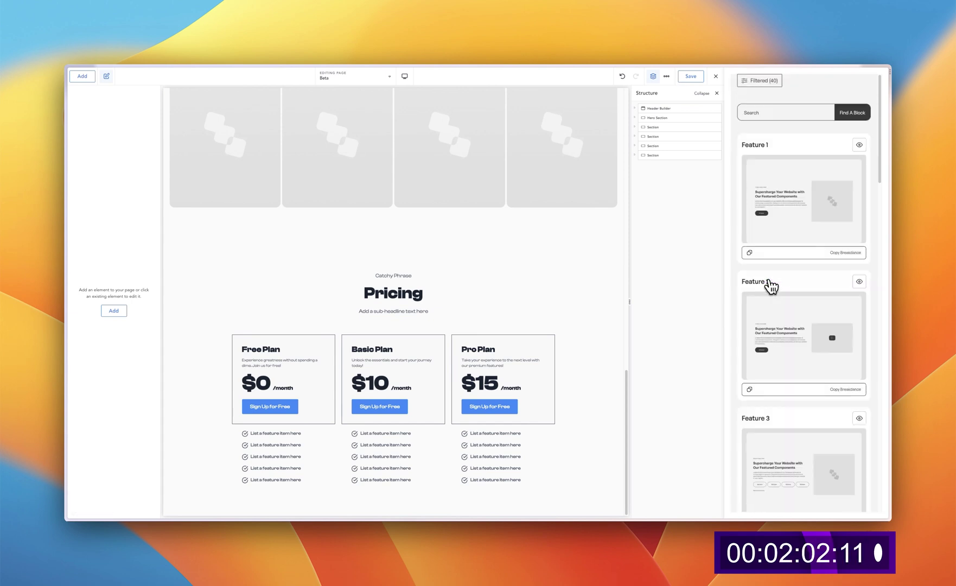
Copy the Feature 11 block and paste it below the pricing section.
scroll(790, 325, down, 20)
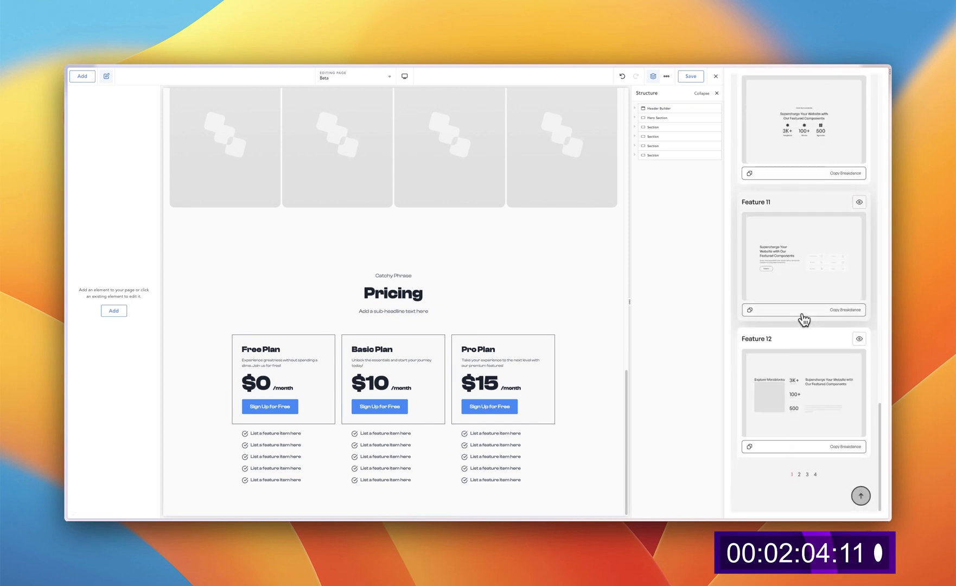
click(796, 311)
key(super+v)
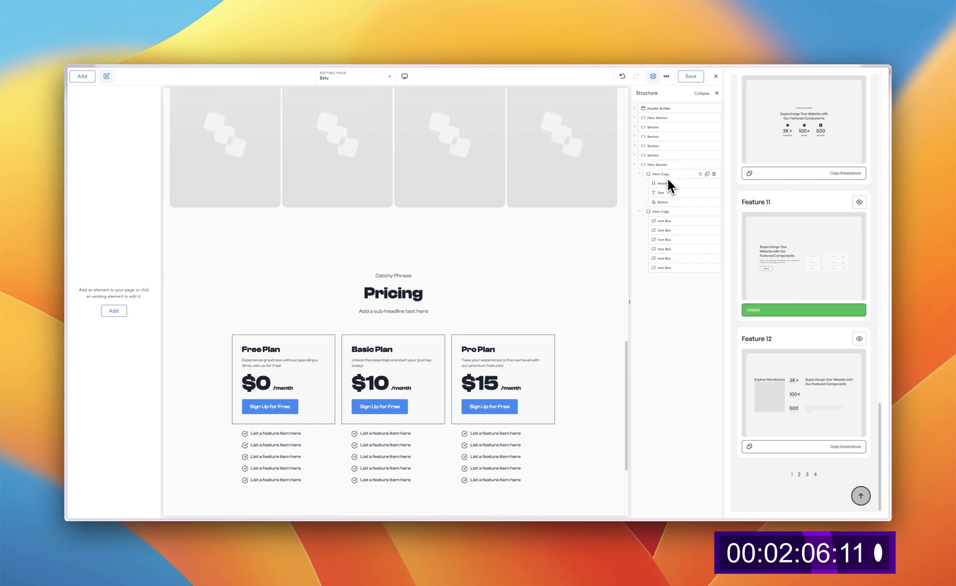
Rename the pasted feature block's Hero Section to Section and collapse it in the page structure.
double_click(654, 164)
click(652, 164)
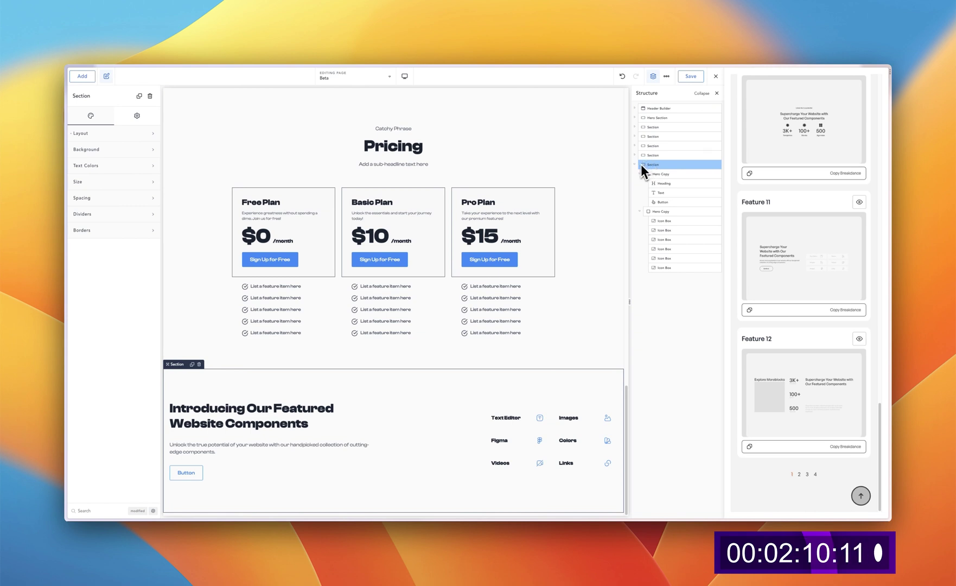
click(636, 164)
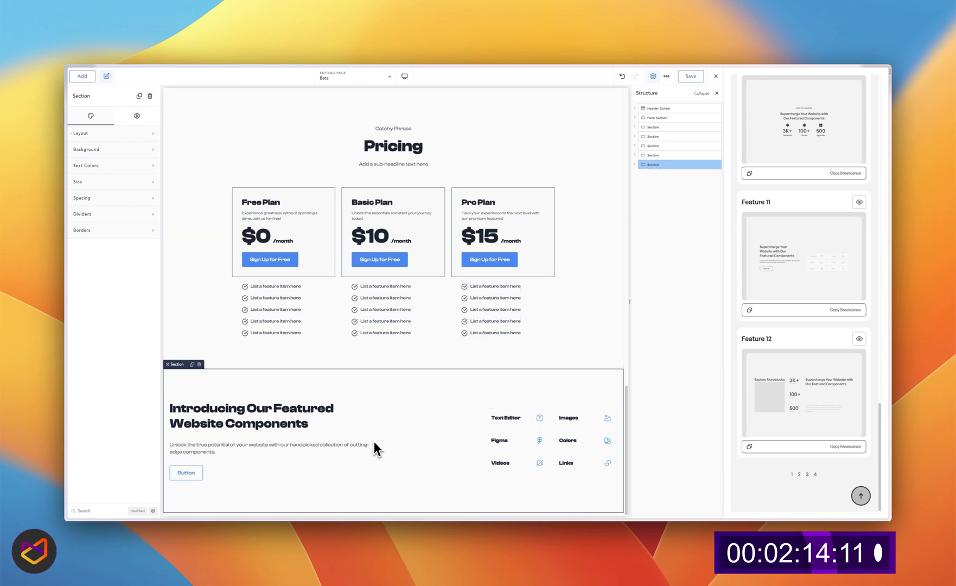
scroll(809, 296, up, 15)
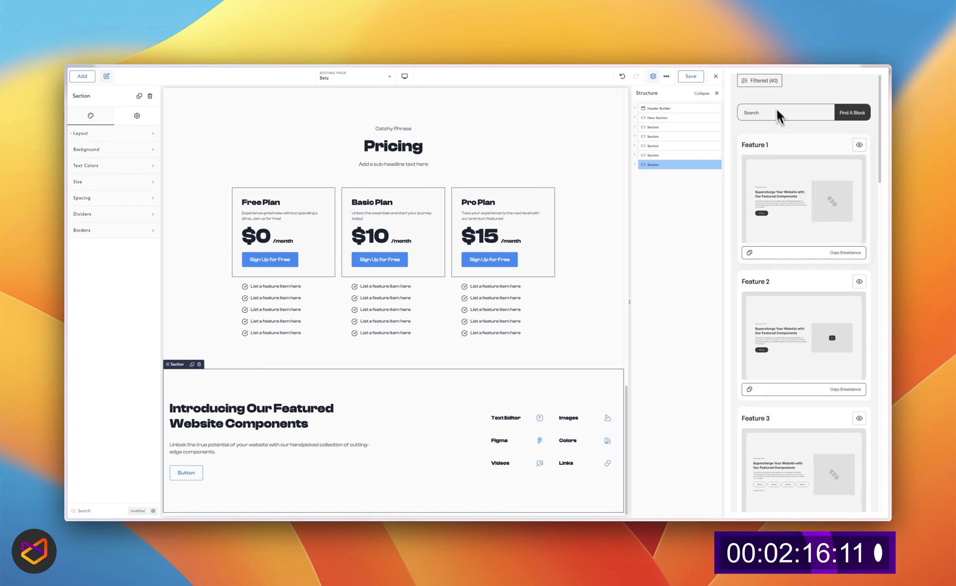
click(770, 82)
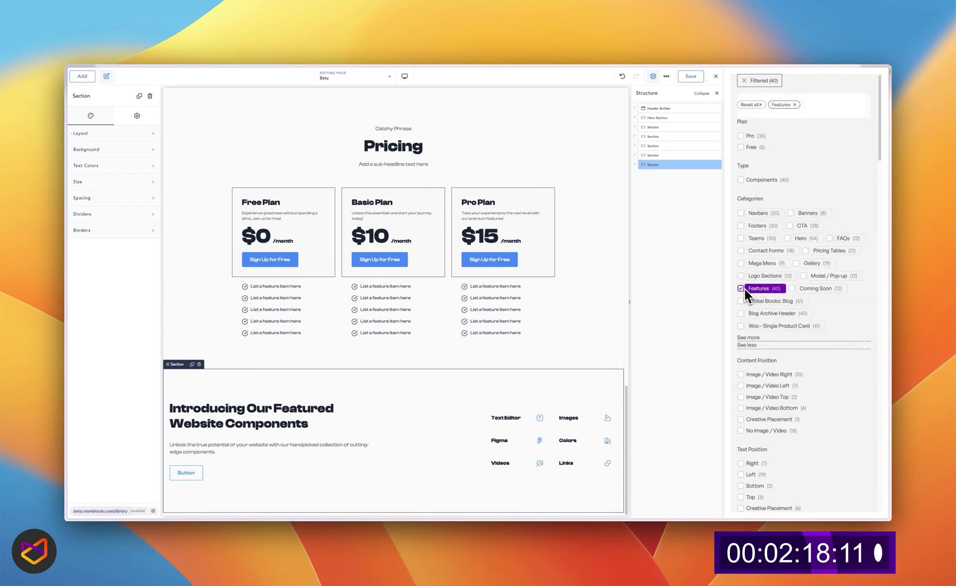
click(758, 81)
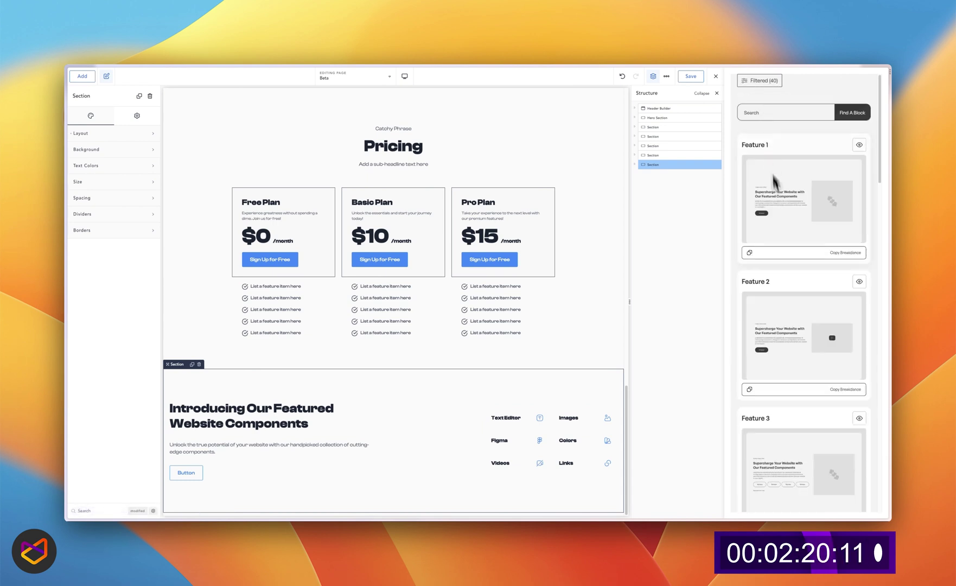
Copy the Feature 4 block, paste it below the website components section and collapse its Hero Section in the page structure.
scroll(785, 318, down, 5)
click(787, 361)
click(668, 262)
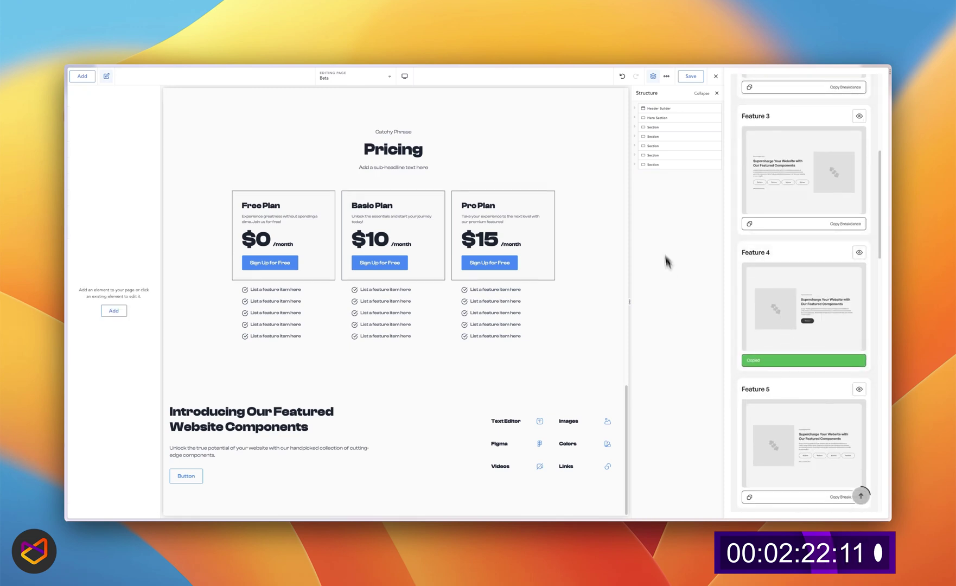
key(super+v)
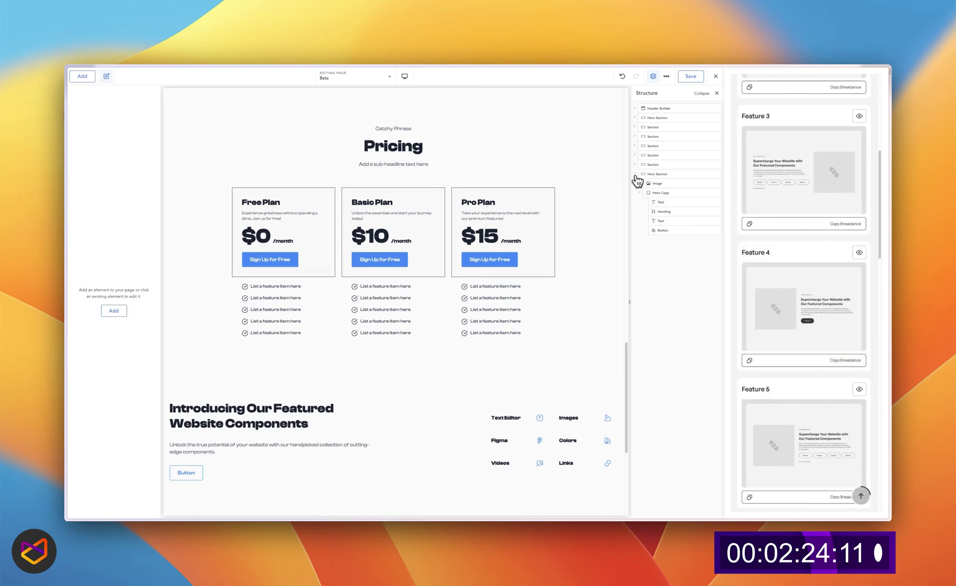
scroll(429, 380, down, 4)
scroll(412, 347, up, 9)
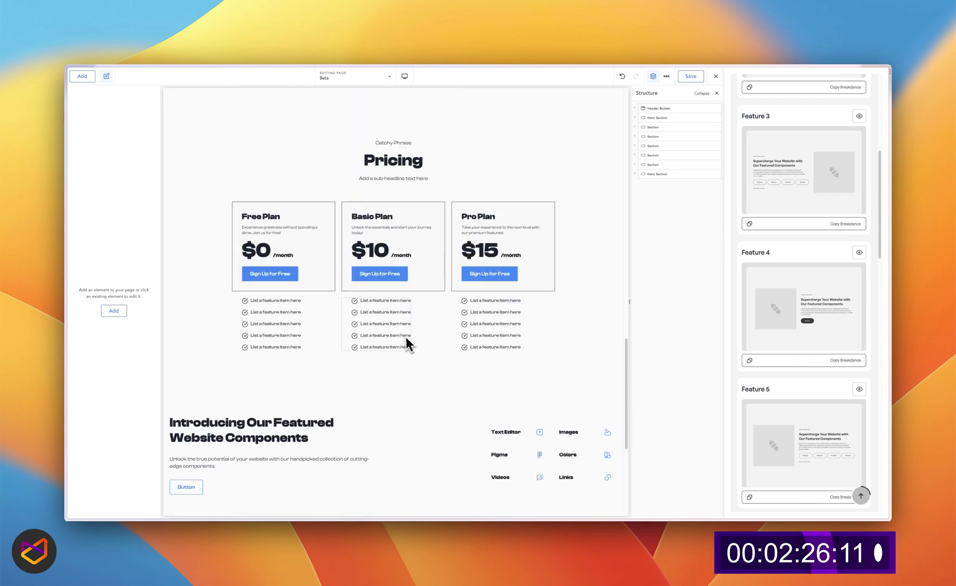
scroll(407, 342, up, 2)
scroll(429, 347, down, 5)
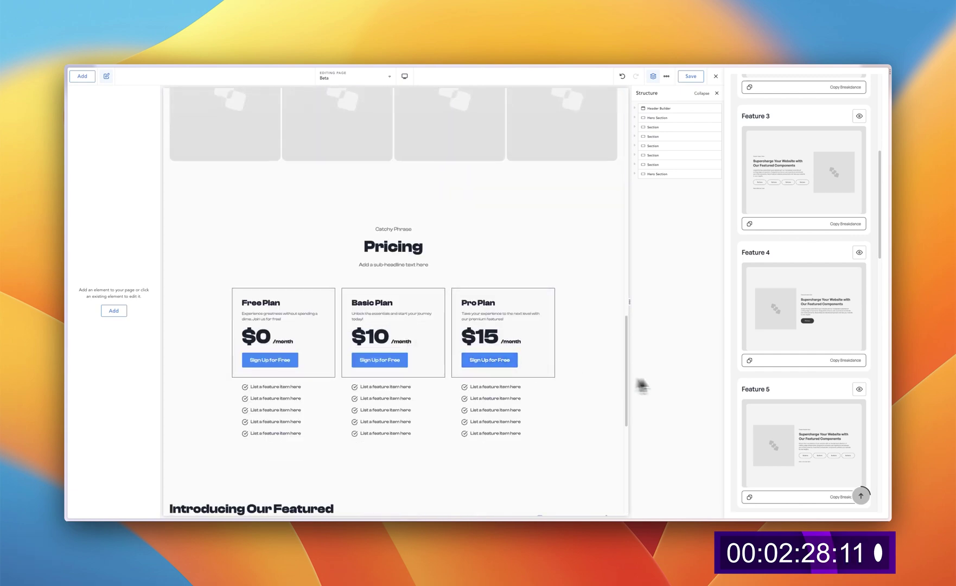
Rename the pasted Feature 4 block's Hero Section to Section in the page structure.
scroll(498, 400, down, 5)
scroll(489, 407, down, 2)
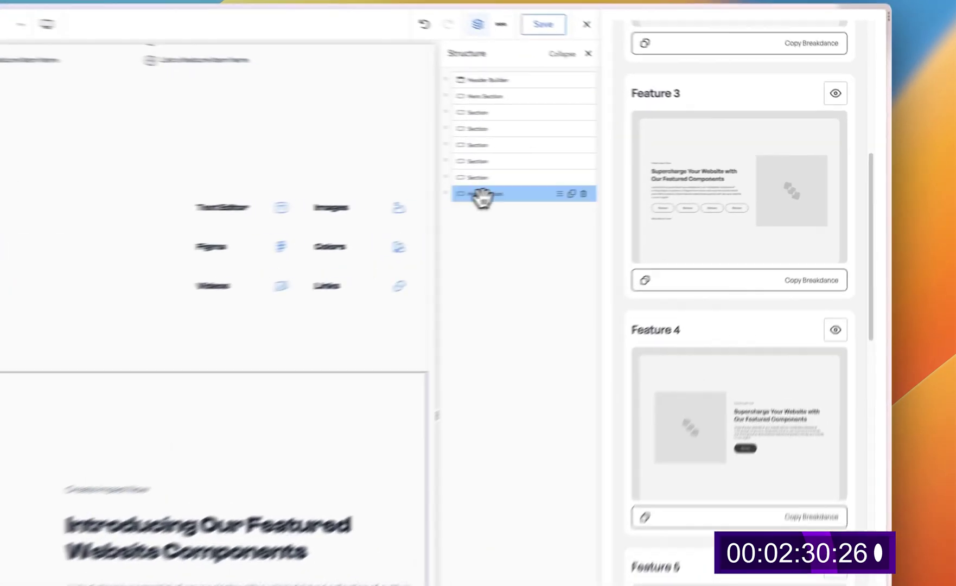
double_click(478, 196)
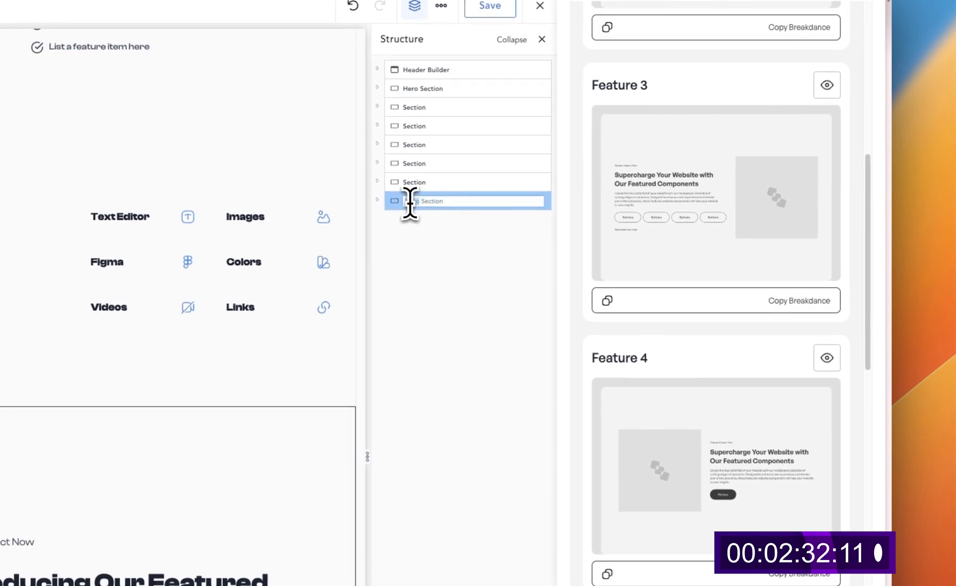
key(Return)
Change the block library's category filter from Features to FAQs only.
scroll(681, 489, down, 10)
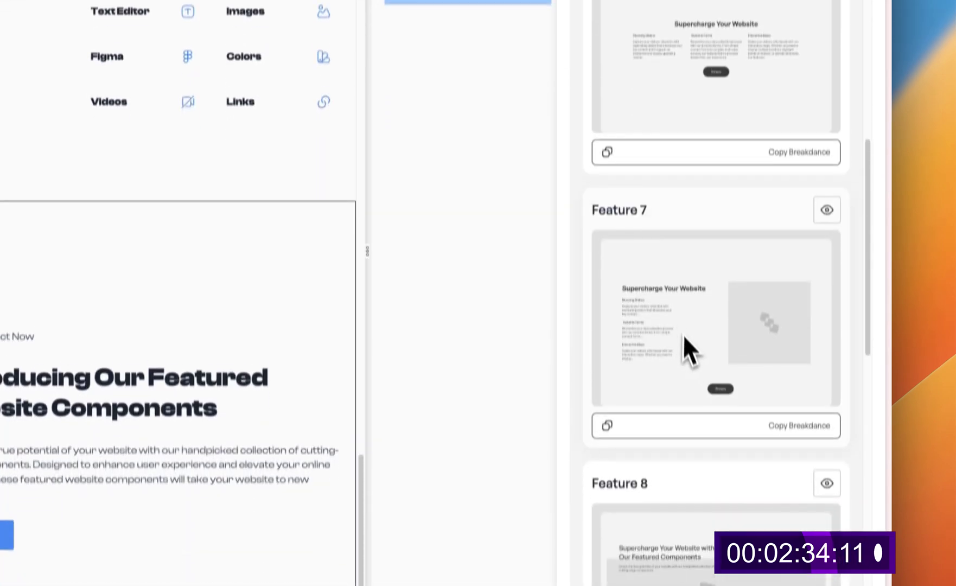
scroll(676, 79, up, 10)
click(651, 96)
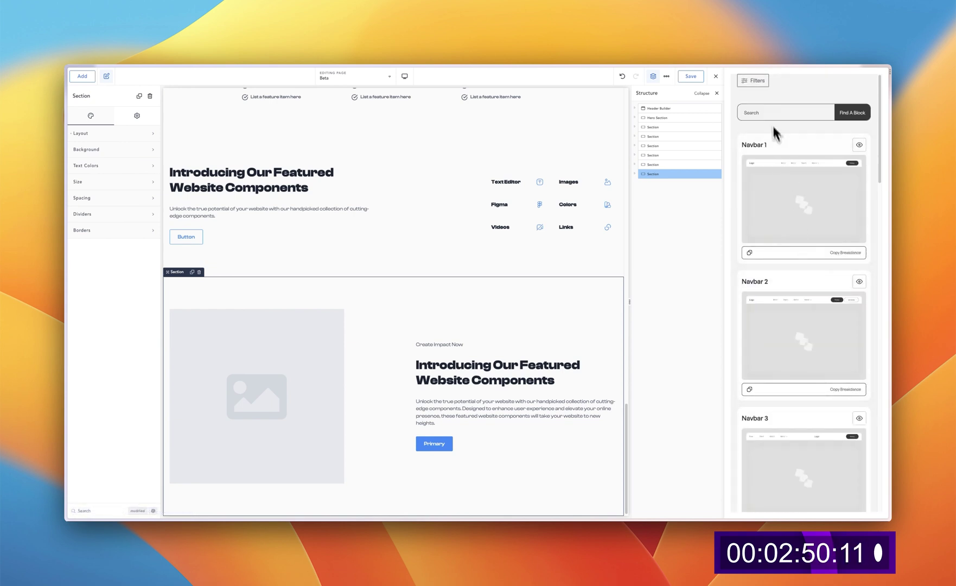
click(763, 87)
click(845, 228)
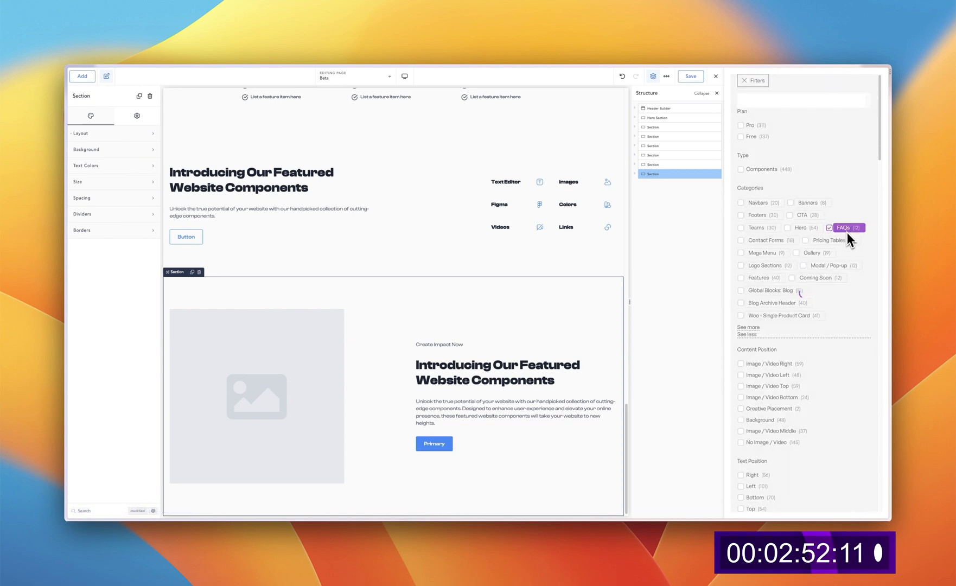
Copy the FAQs 3 block and paste it below the last feature section.
scroll(802, 365, down, 10)
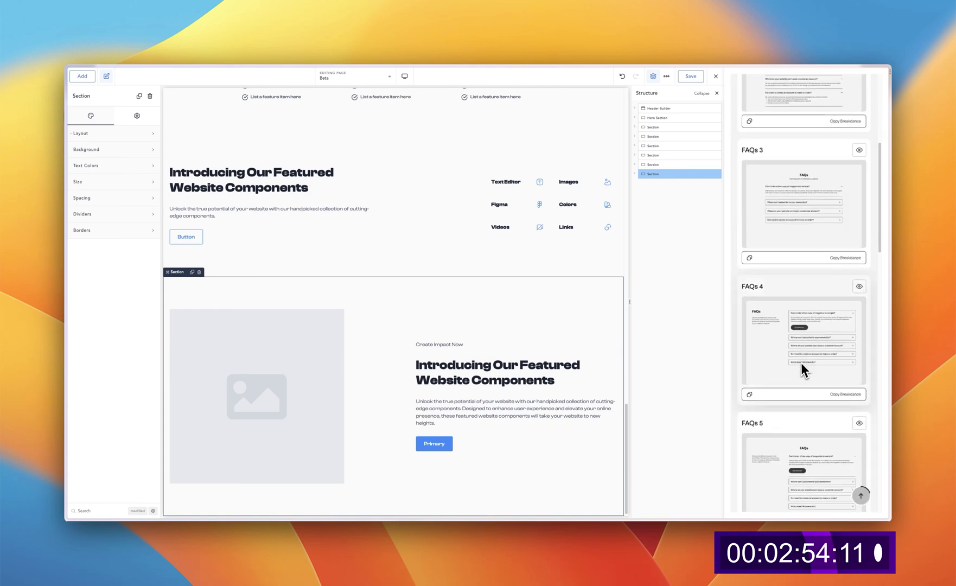
click(787, 264)
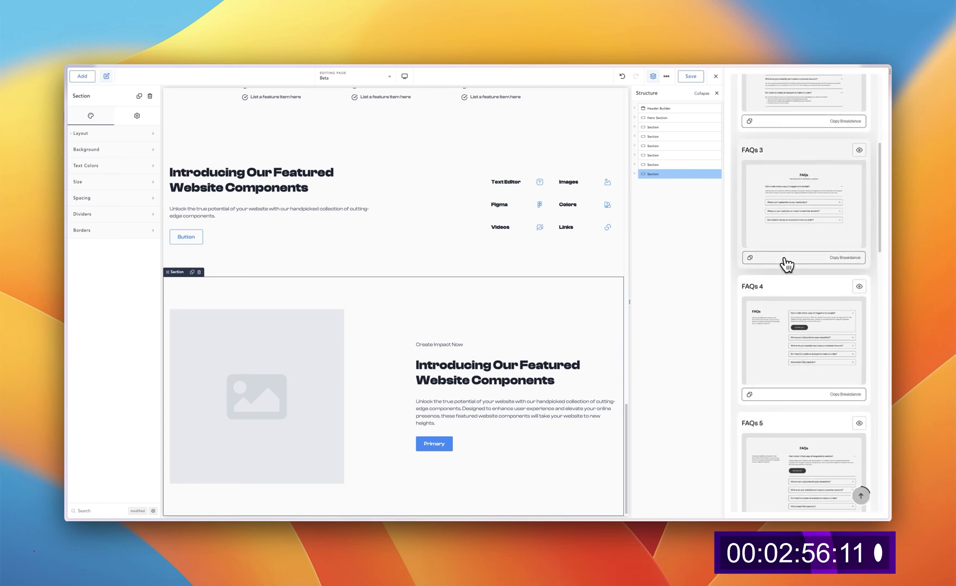
click(662, 199)
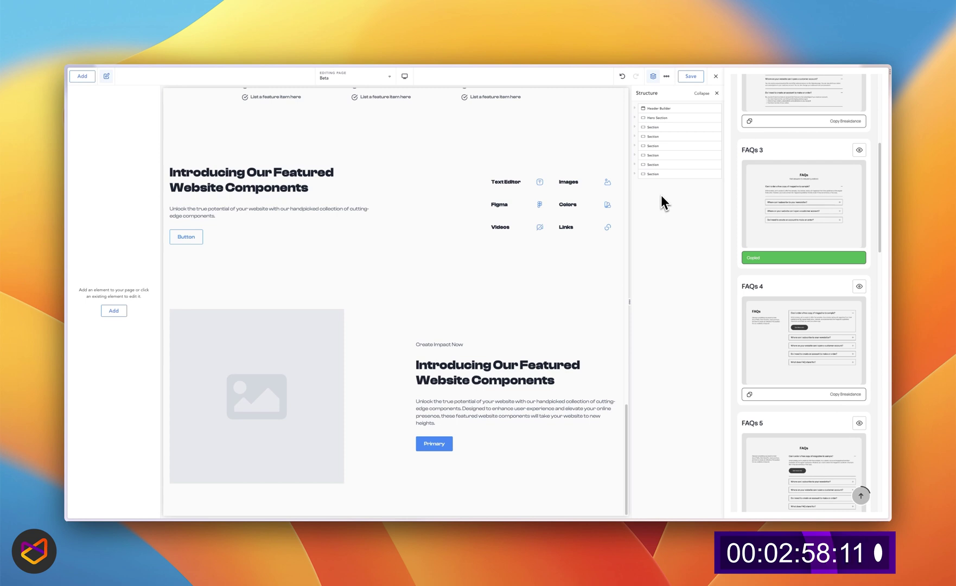
key(super+v)
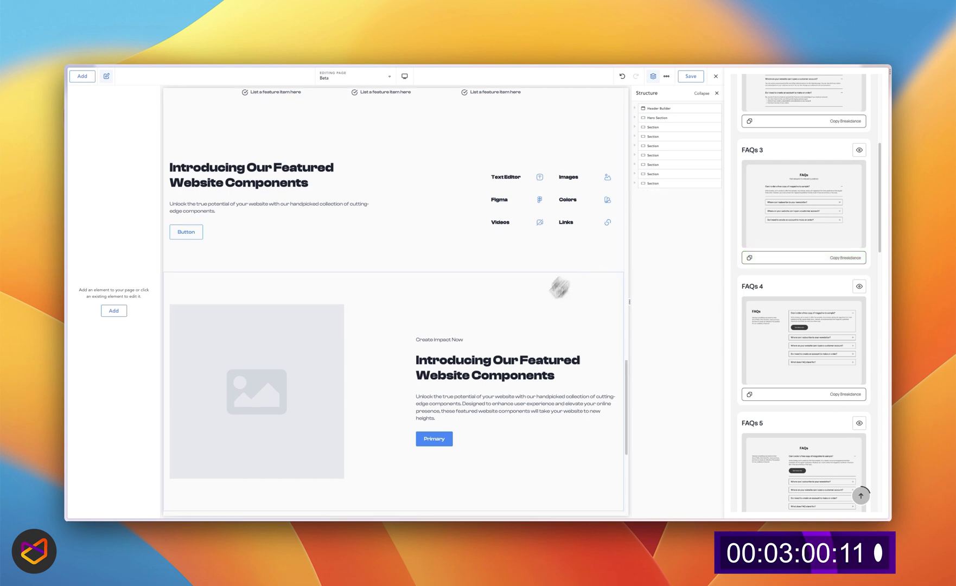
scroll(559, 287, down, 5)
scroll(818, 278, up, 1)
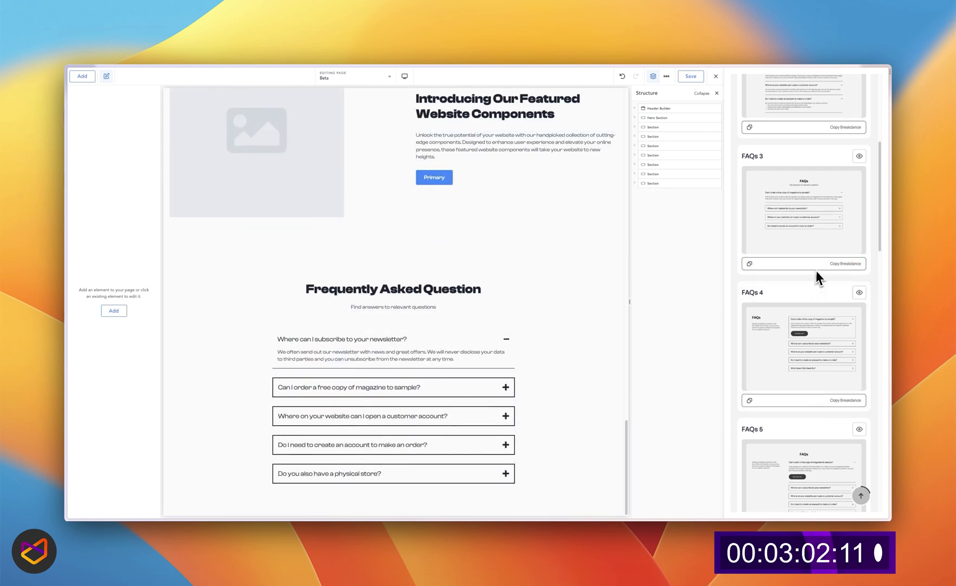
Change the block library's category filter from FAQs to CTA only.
scroll(818, 274, up, 5)
click(784, 114)
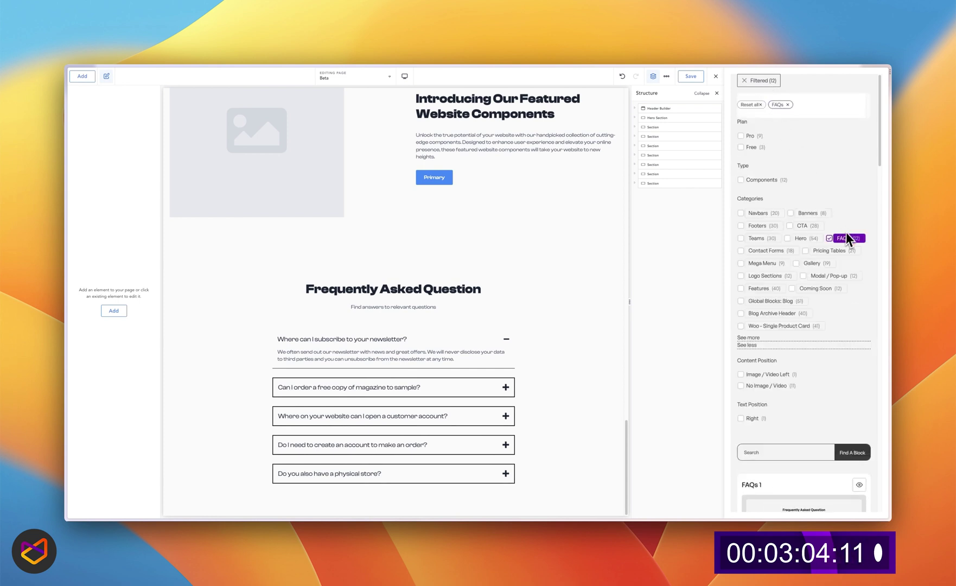
click(815, 228)
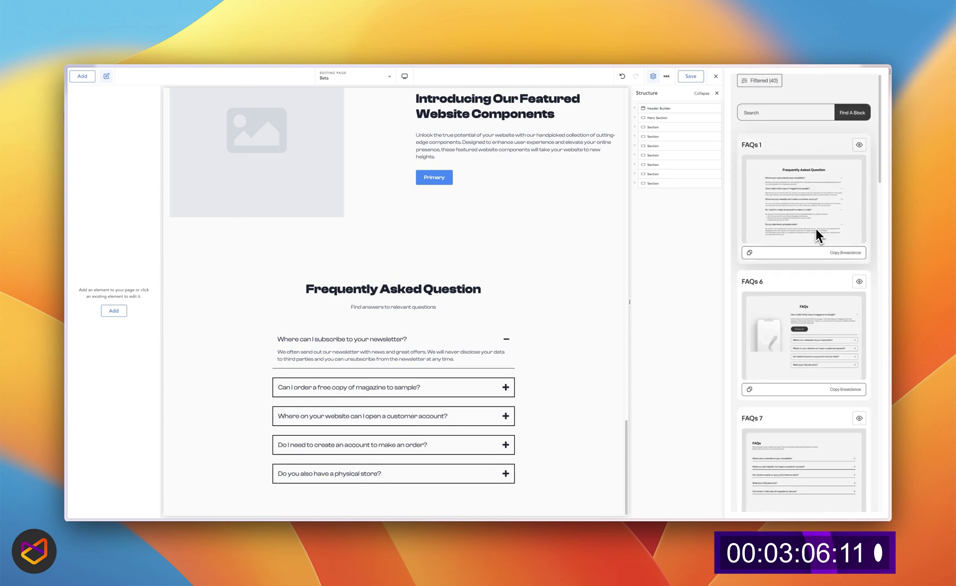
click(780, 87)
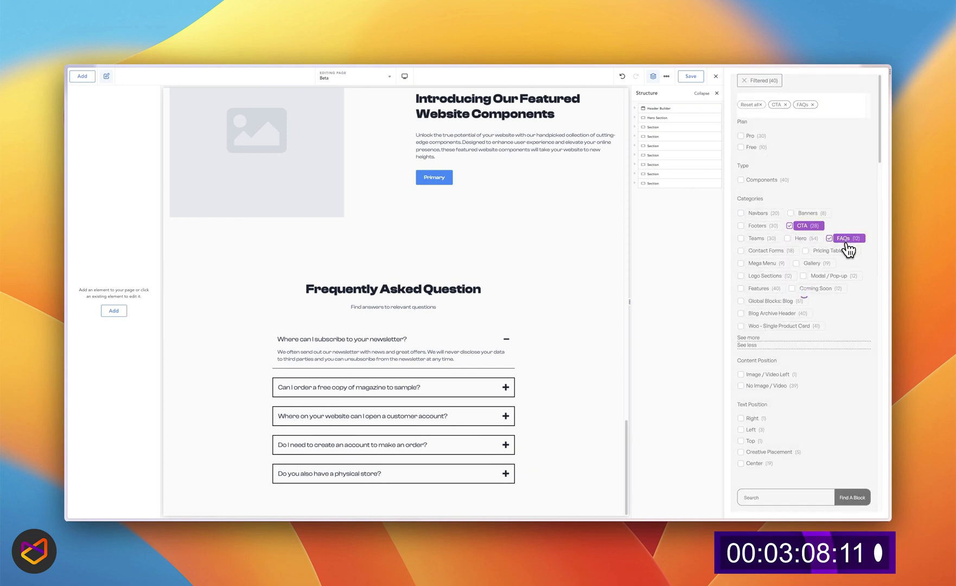
Copy the CTA 3 block, paste it below the FAQ section and collapse its Section in the page structure.
scroll(844, 263, down, 1)
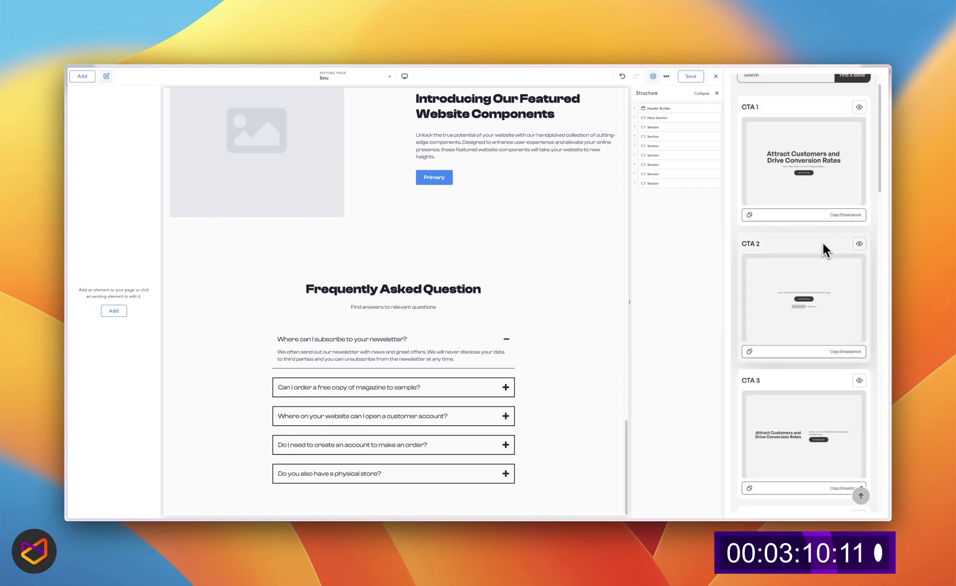
scroll(823, 249, down, 5)
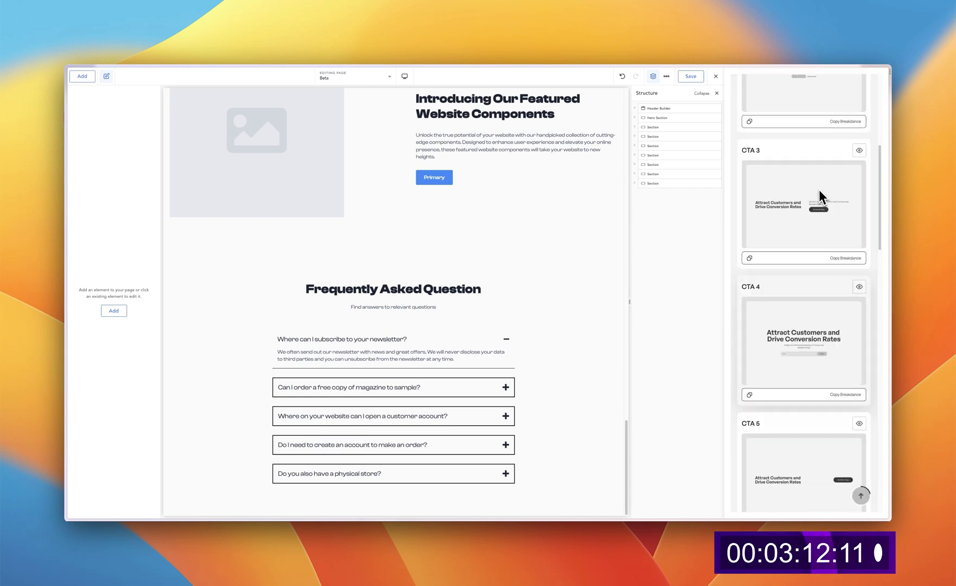
scroll(820, 195, up, 1)
click(812, 265)
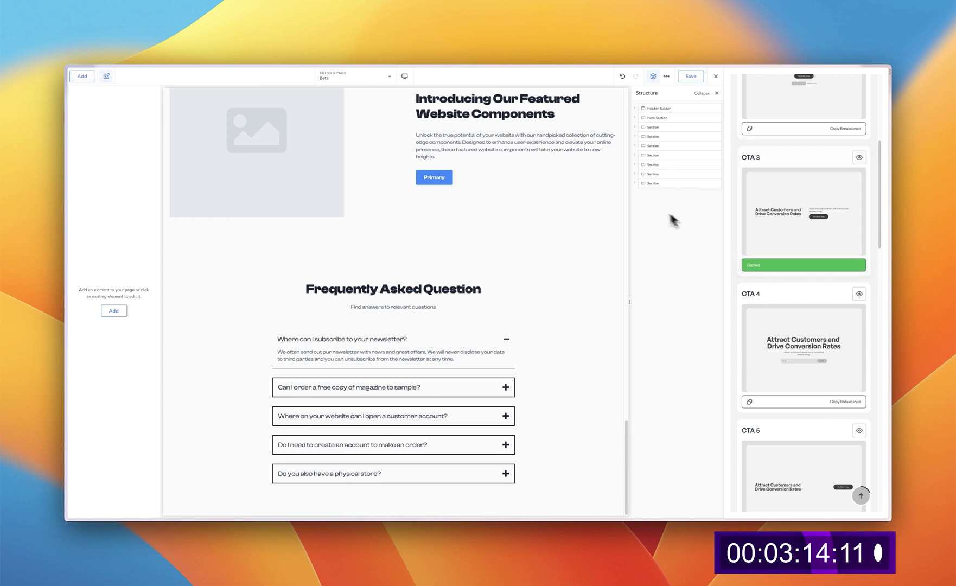
key(ctrl+v)
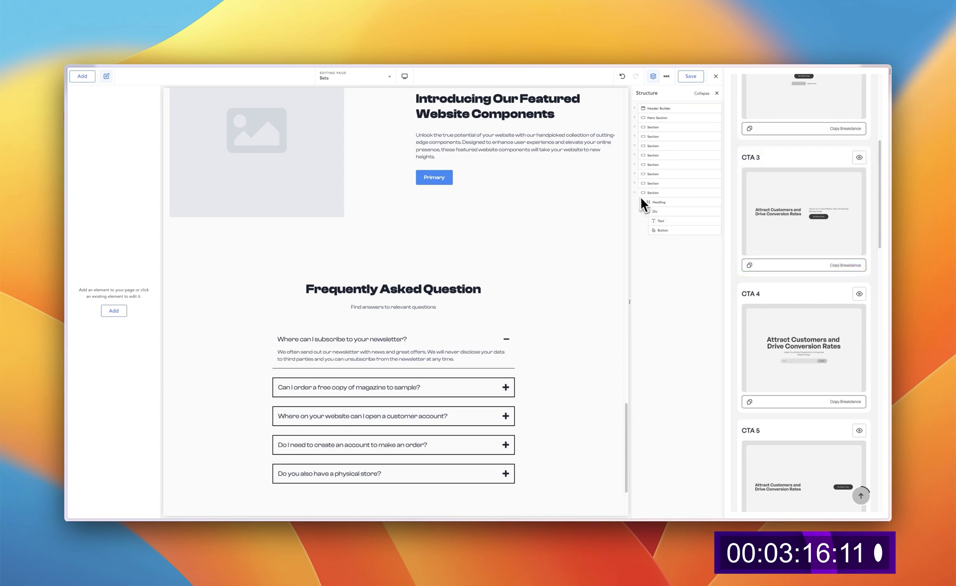
scroll(508, 324, down, 3)
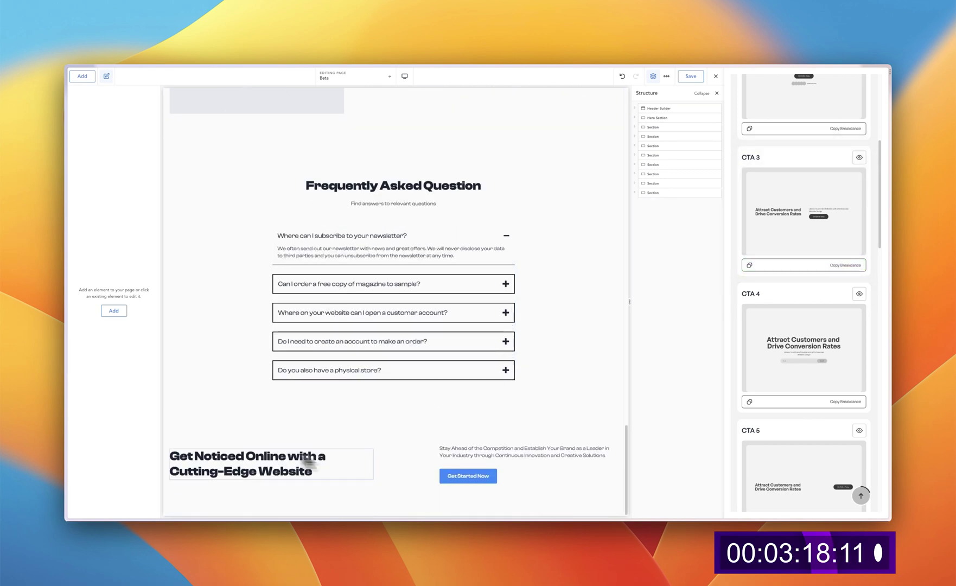
Remove the rotate3d transform from the hero section's phone image and save the page.
scroll(531, 371, down, 10)
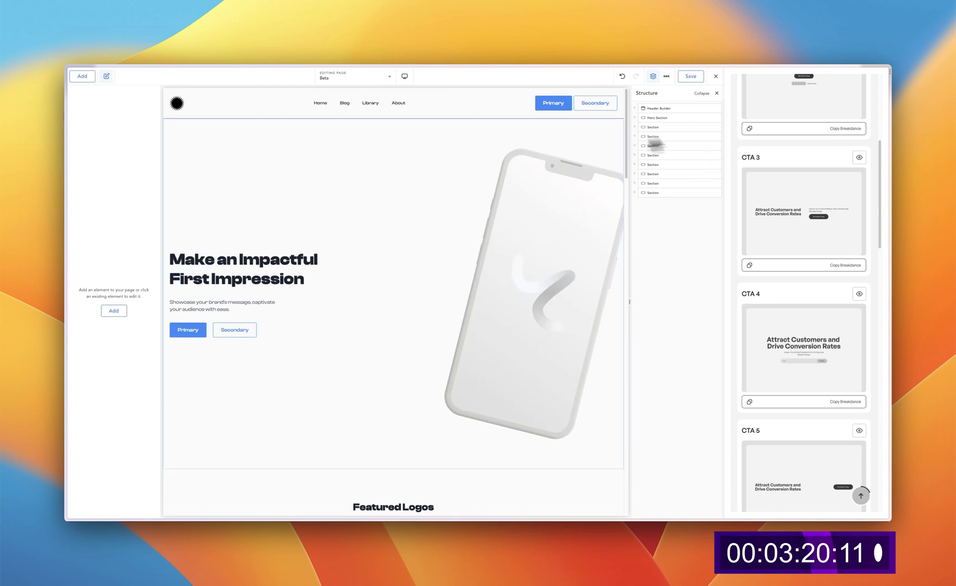
click(500, 182)
click(478, 183)
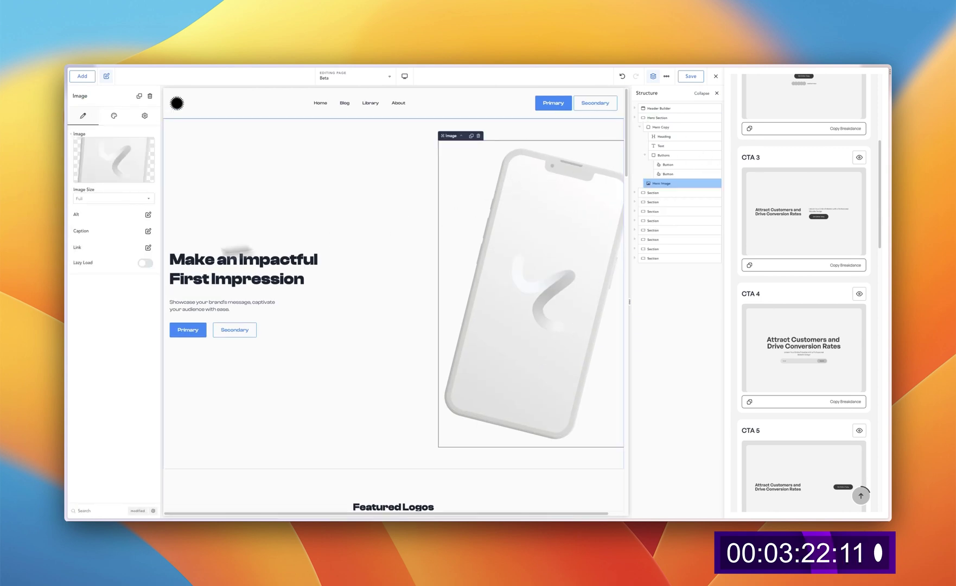
click(137, 510)
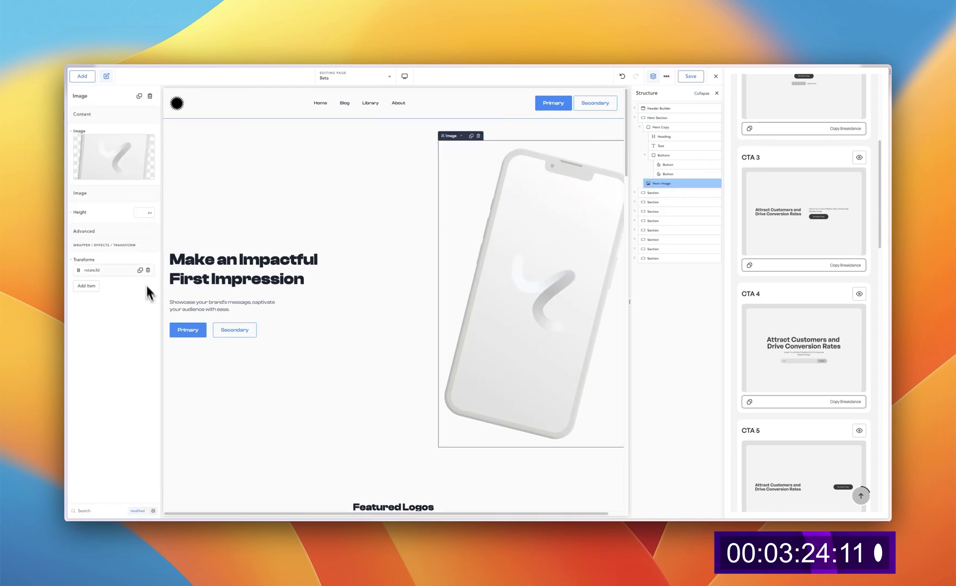
click(380, 218)
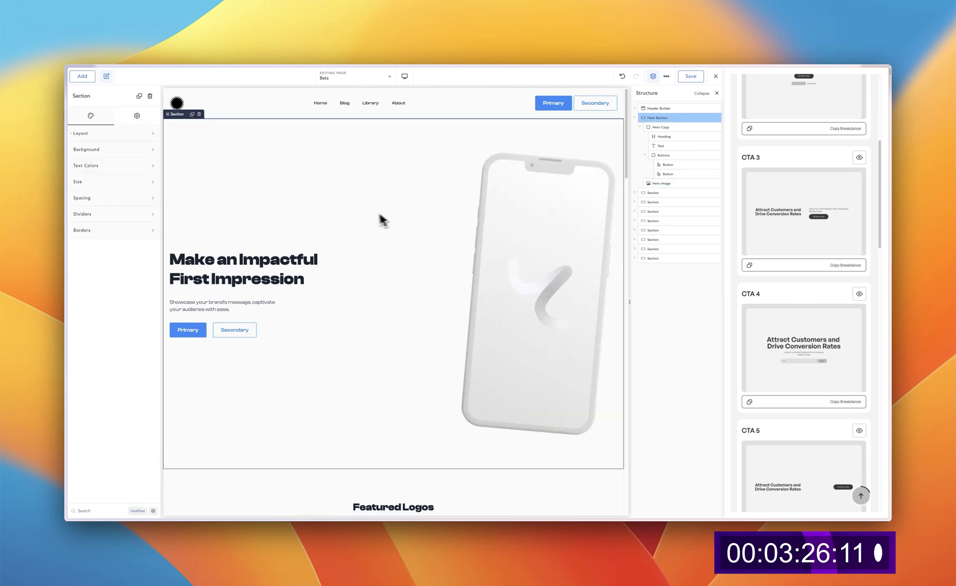
click(694, 80)
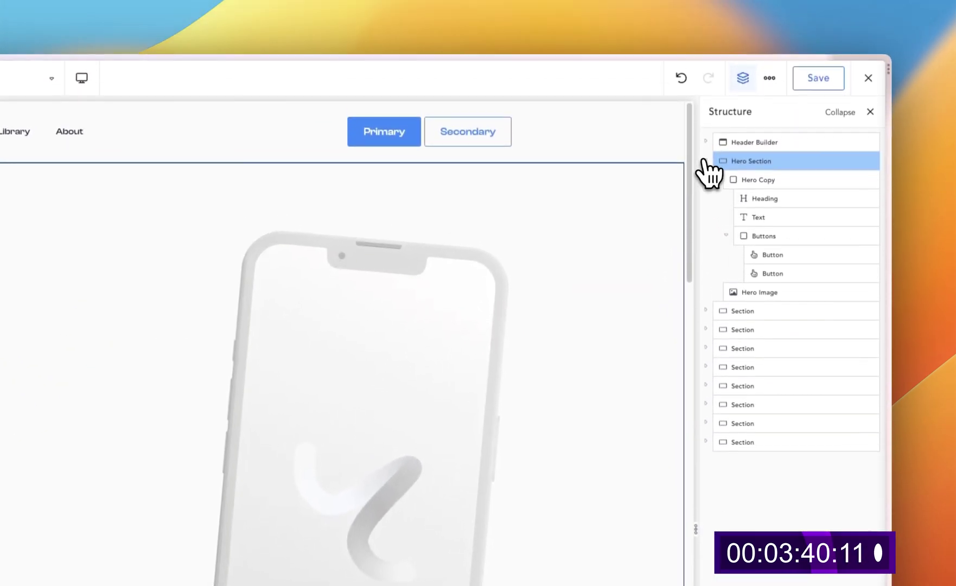
Collapse the Hero Section in the page structure and look through the whole page at desktop width.
click(706, 161)
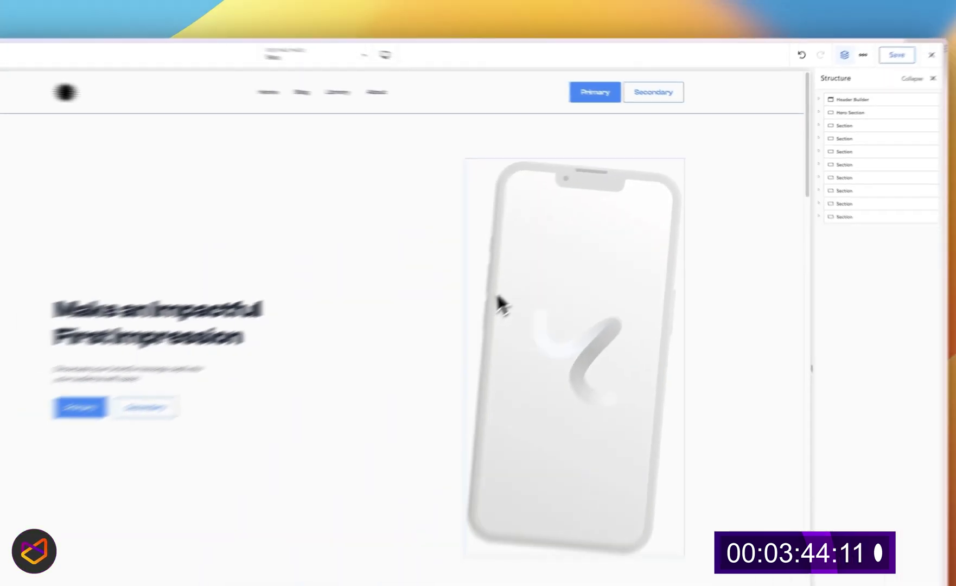
scroll(578, 337, down, 5)
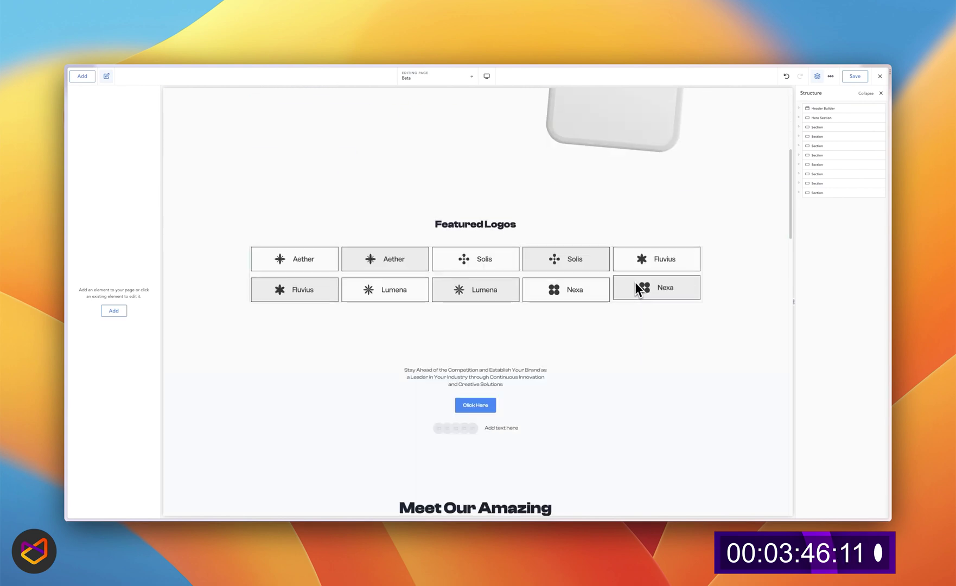
scroll(635, 285, down, 15)
scroll(637, 292, up, 20)
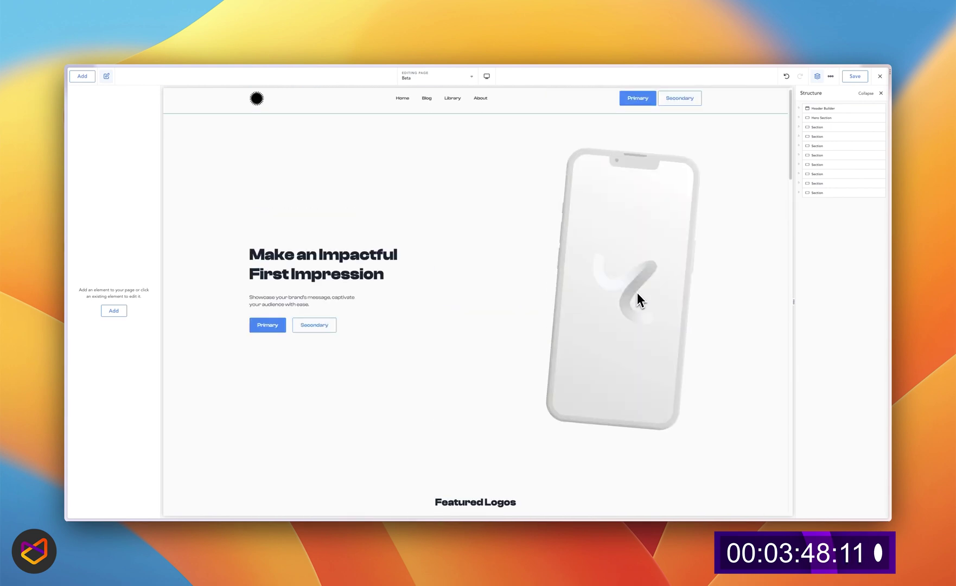
scroll(637, 293, down, 8)
scroll(647, 299, up, 10)
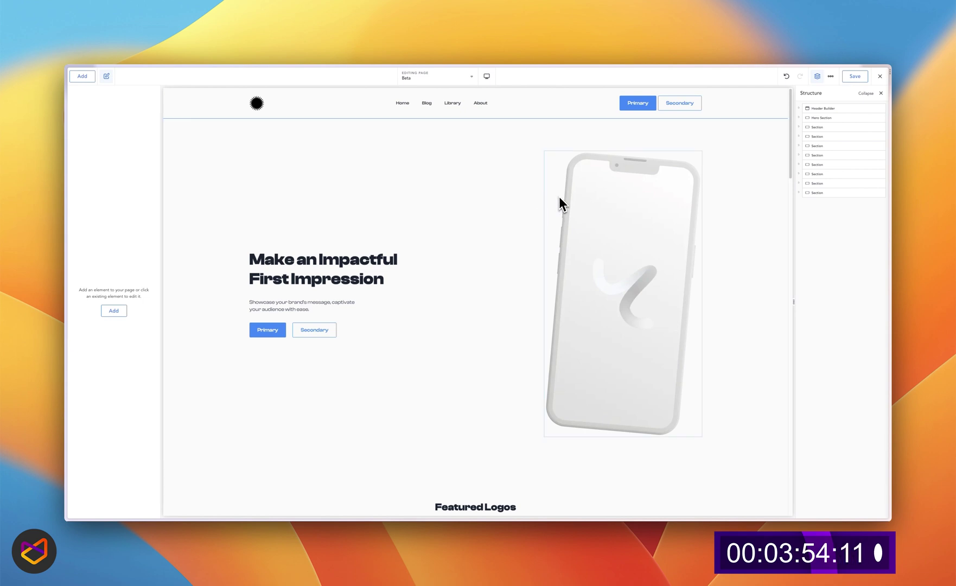
Preview the page at the Tablet Landscape breakpoint and examine how its sections adapt.
click(491, 80)
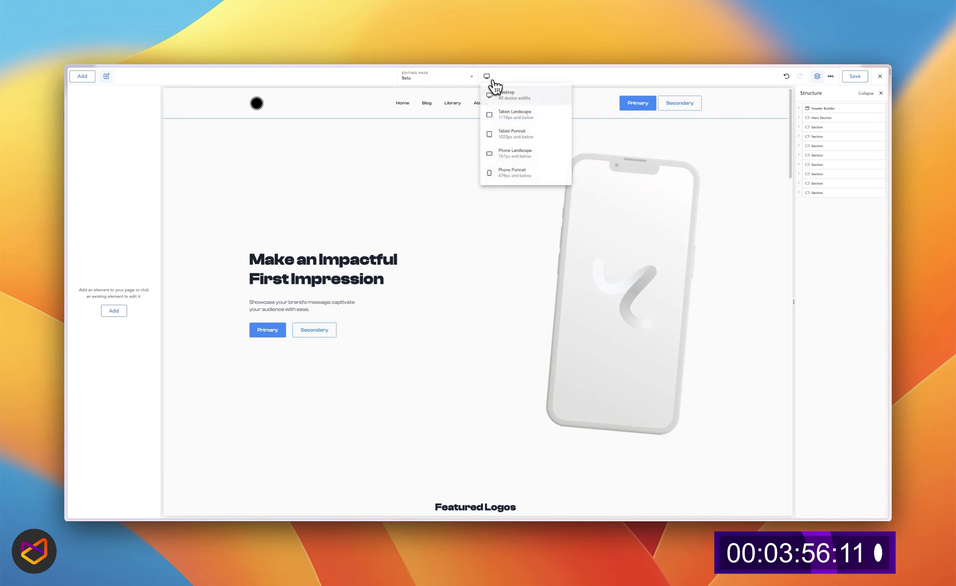
click(513, 113)
scroll(518, 238, down, 5)
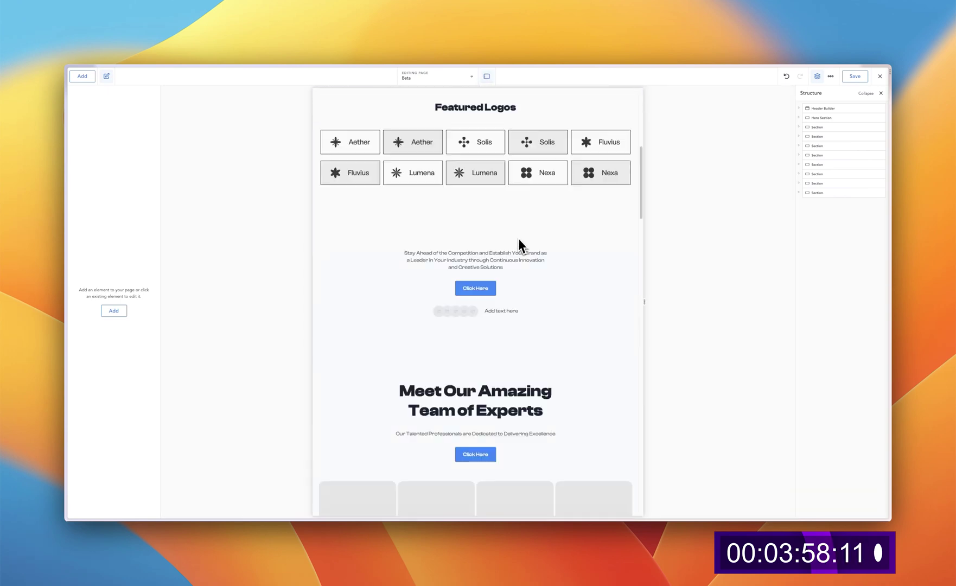
scroll(519, 246, down, 15)
scroll(519, 254, up, 20)
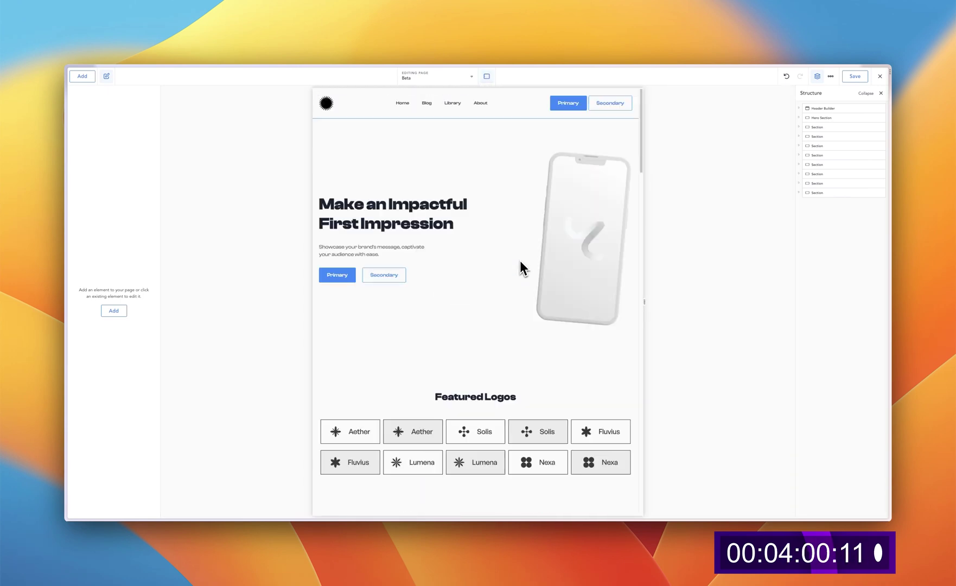
scroll(520, 261, down, 10)
scroll(518, 257, up, 10)
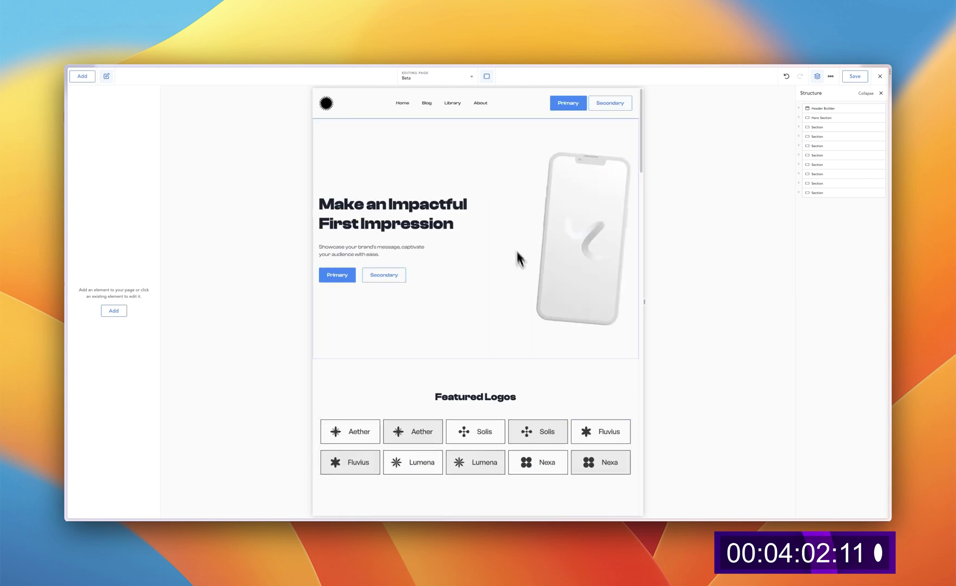
Preview the page at the Tablet Portrait breakpoint and examine how each section adapts from the hero to the final call to action.
click(488, 77)
click(522, 140)
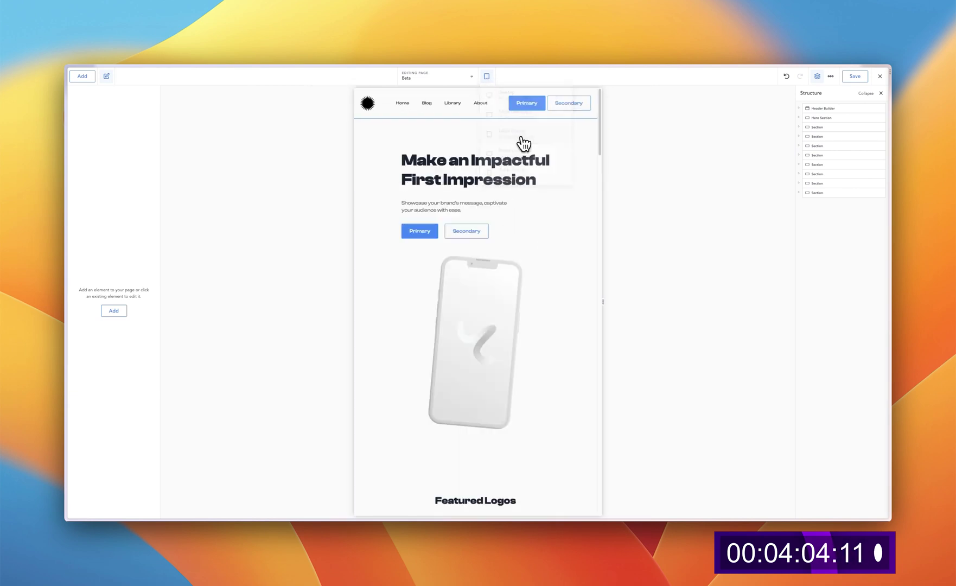
scroll(529, 283, down, 2)
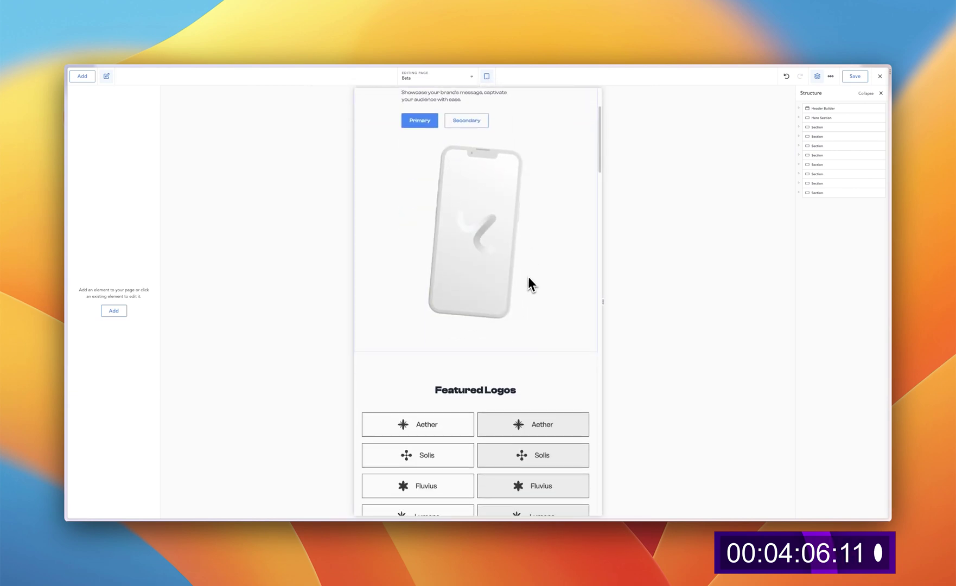
scroll(529, 284, down, 5)
scroll(516, 309, down, 4)
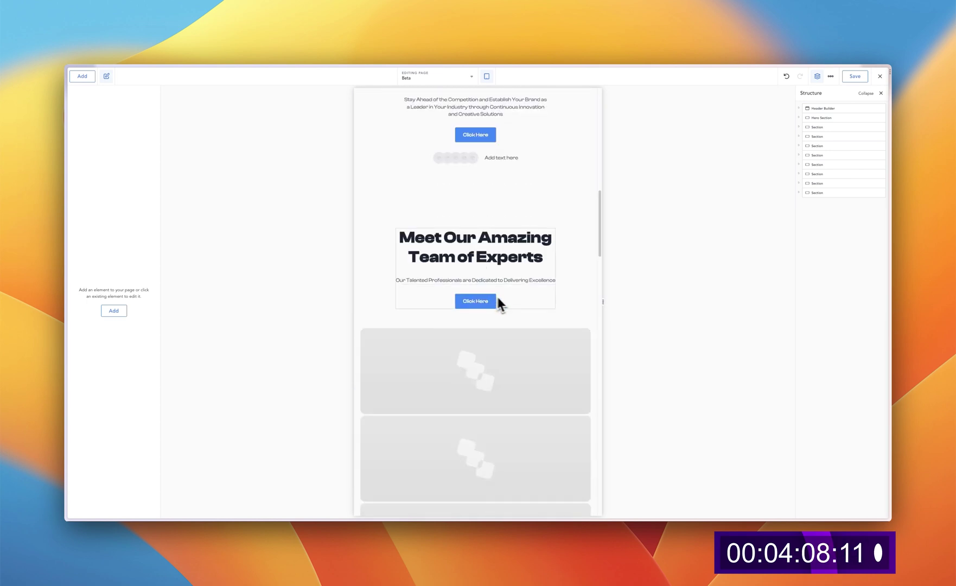
scroll(511, 302, down, 15)
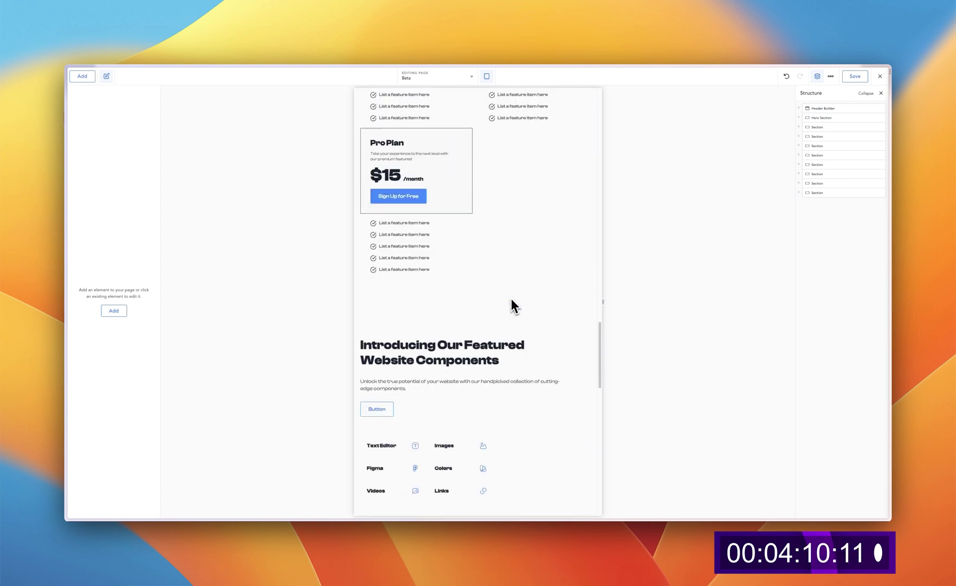
scroll(511, 301, down, 5)
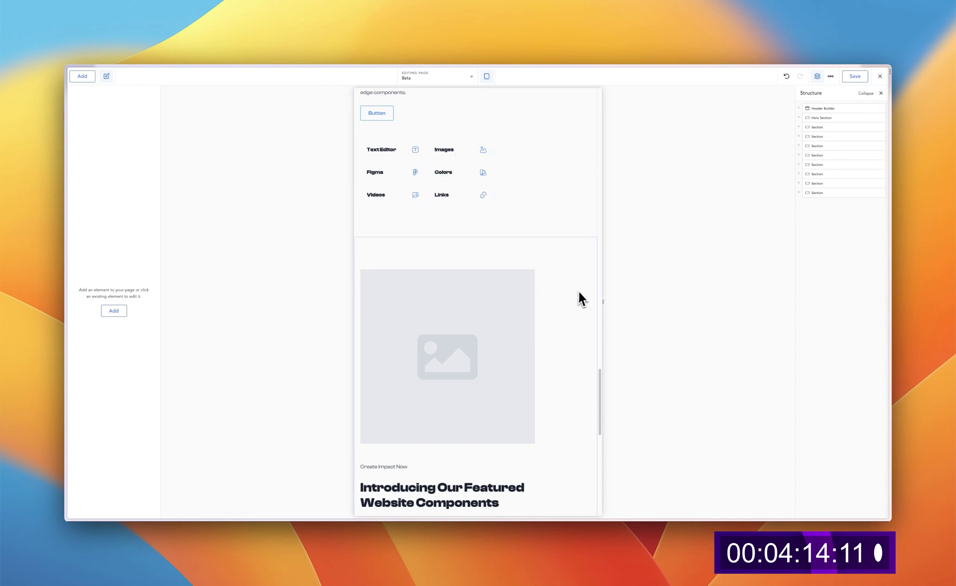
scroll(578, 296, down, 5)
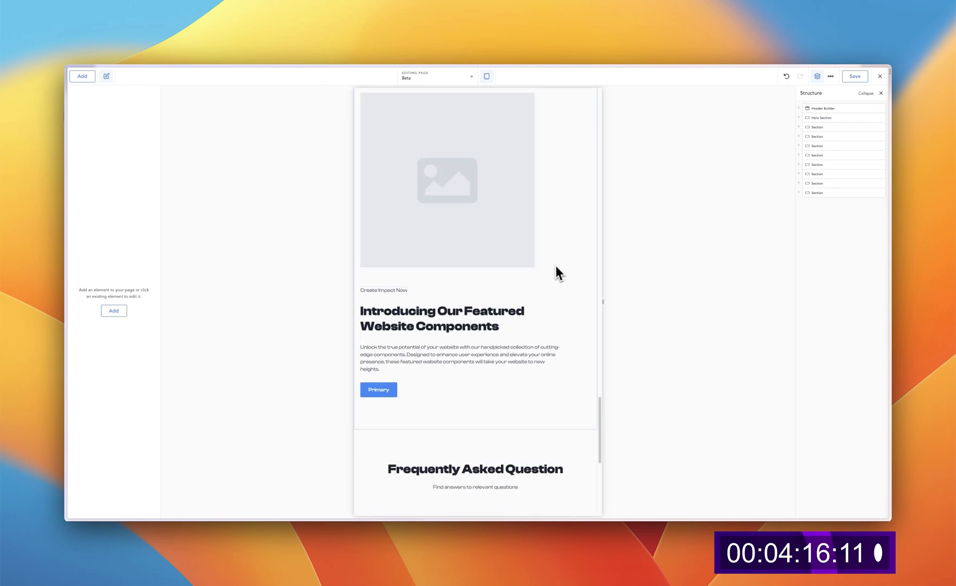
click(527, 247)
click(559, 235)
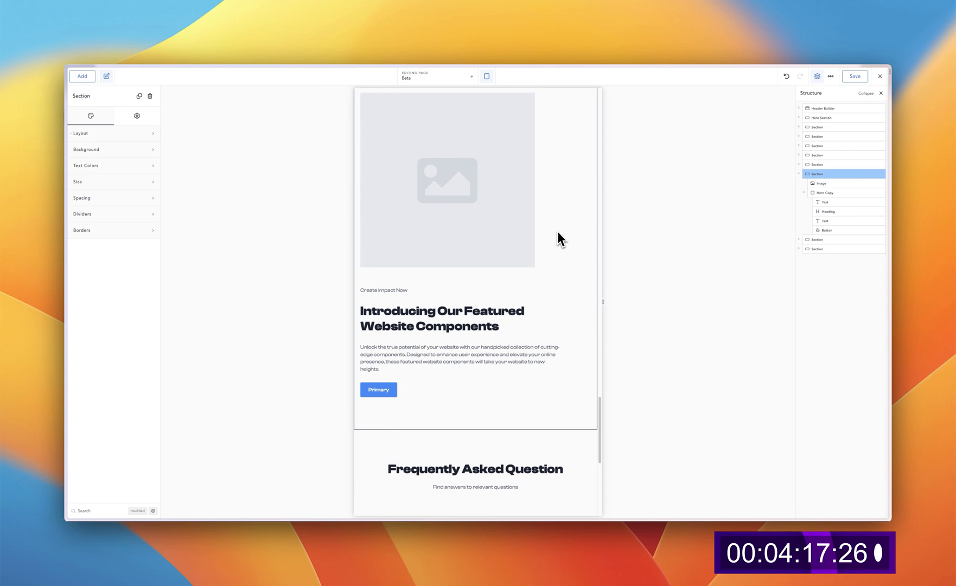
click(522, 238)
click(555, 295)
scroll(555, 295, down, 6)
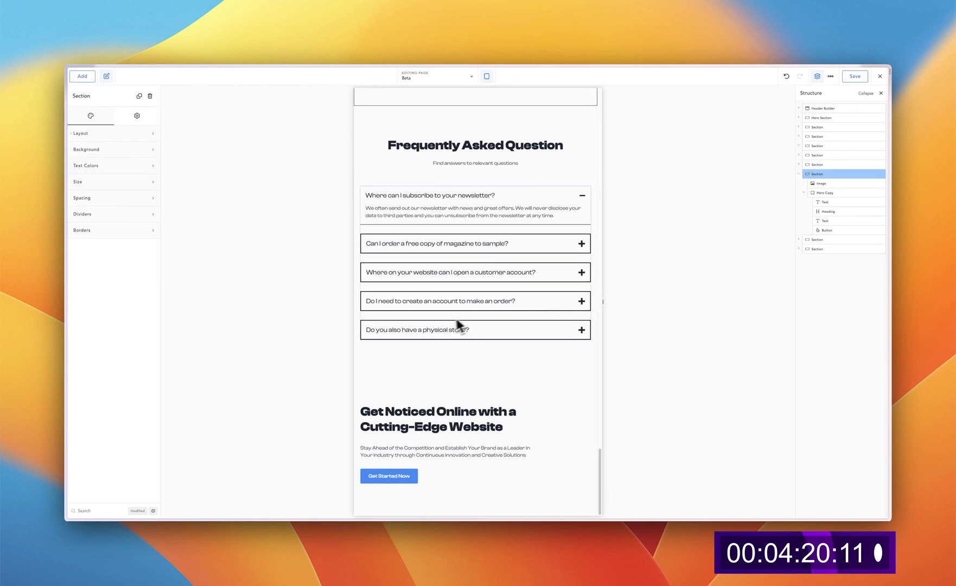
Test the FAQ accordion at tablet width by expanding the question about creating an account to make an order.
click(449, 258)
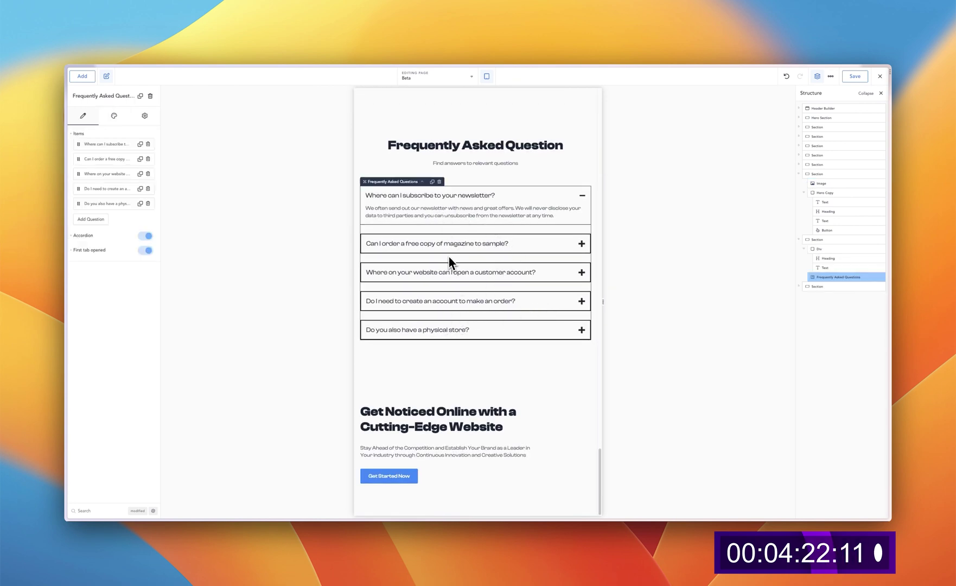
click(444, 258)
click(437, 275)
click(435, 311)
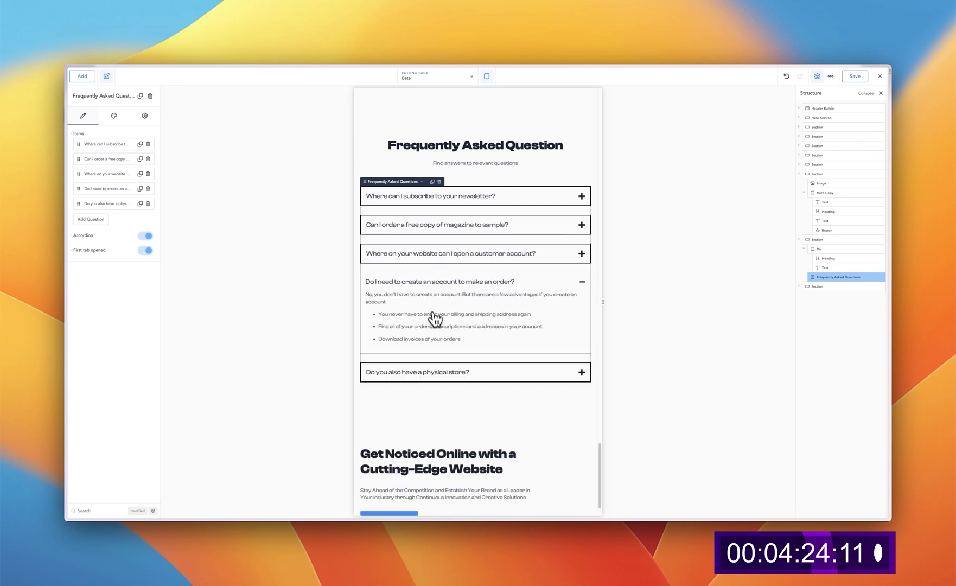
scroll(431, 368, down, 2)
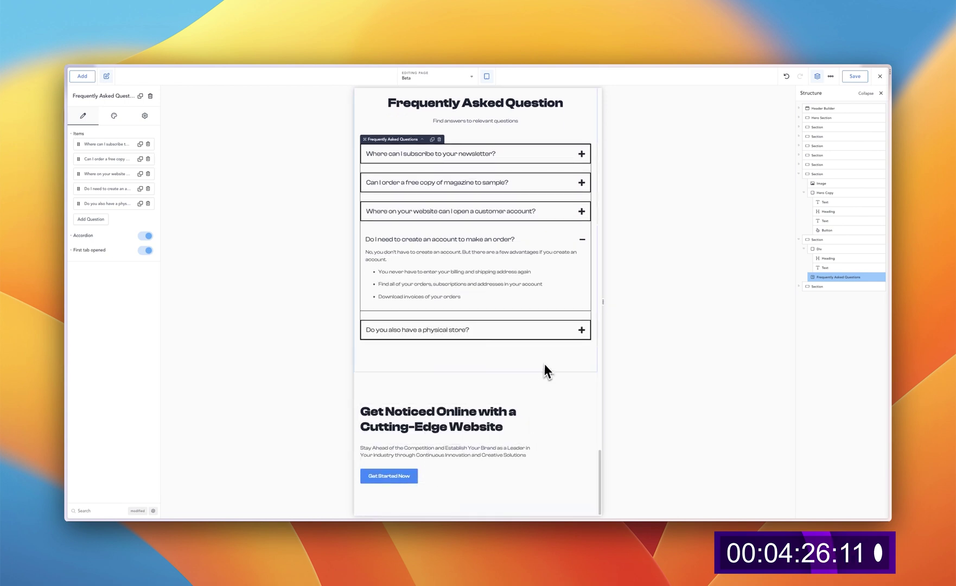
Preview the page at the Phone Portrait breakpoint and examine how the hero, team, pricing, feature and FAQ sections stack.
scroll(537, 380, up, 15)
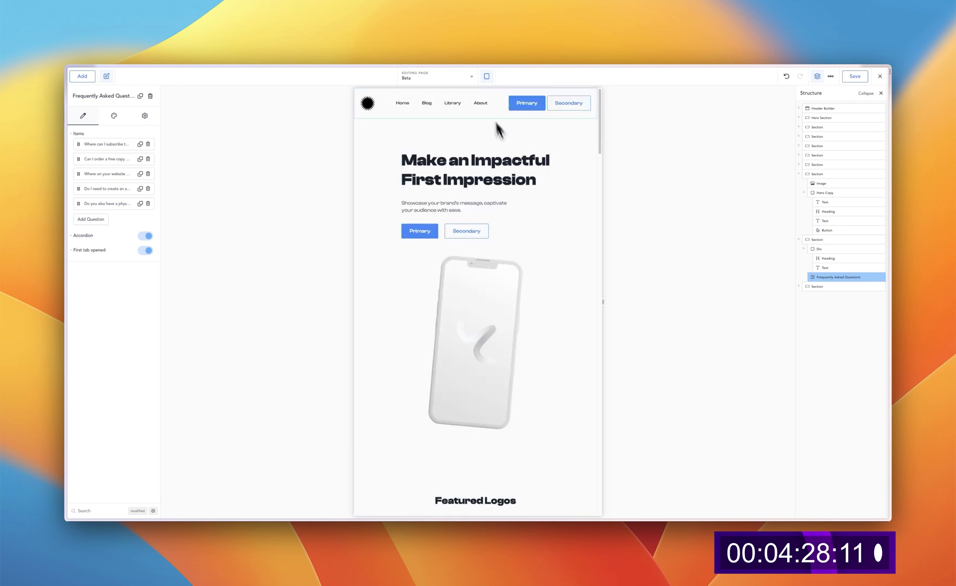
click(487, 81)
click(512, 173)
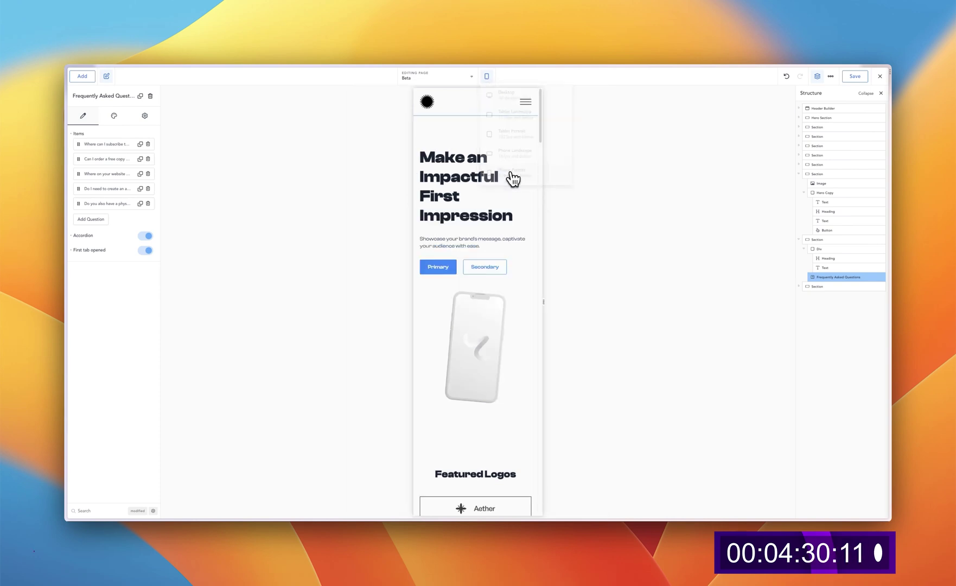
scroll(495, 212, down, 10)
scroll(496, 221, down, 15)
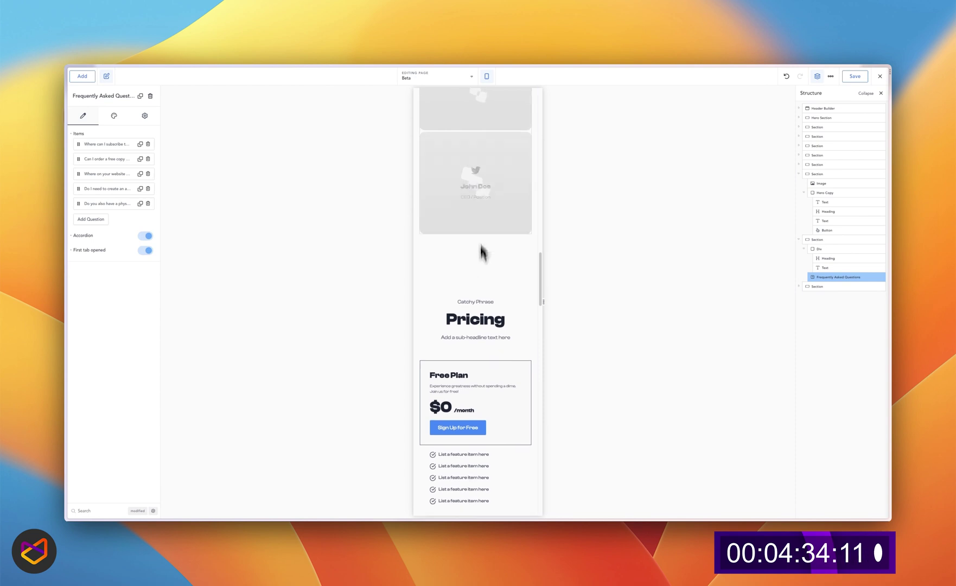
scroll(483, 239, up, 10)
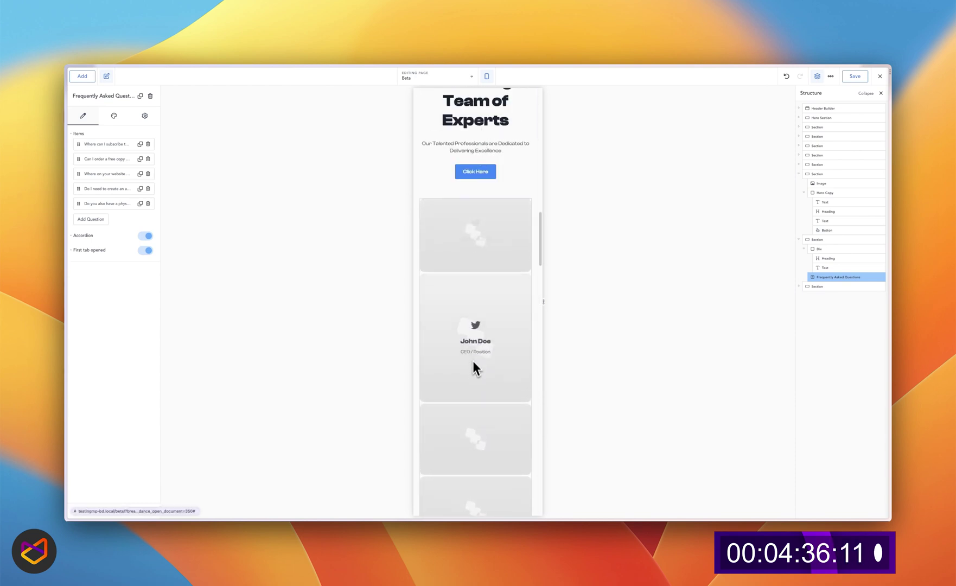
scroll(473, 369, down, 5)
scroll(475, 238, down, 10)
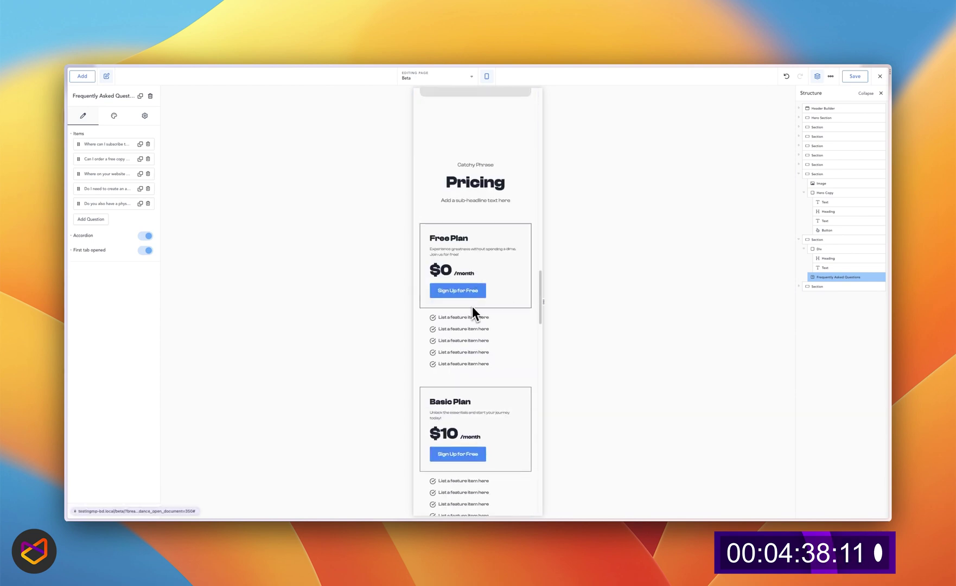
scroll(479, 289, down, 5)
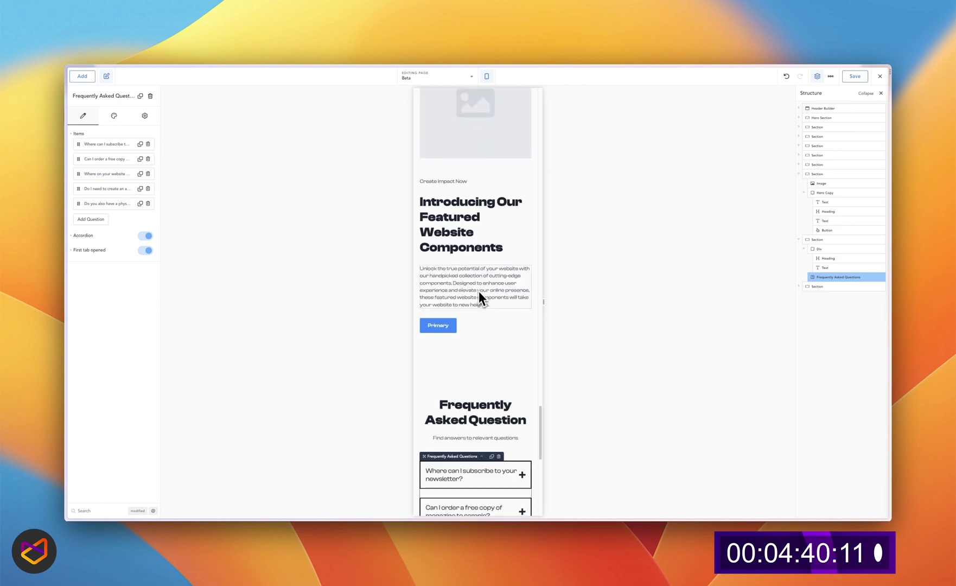
scroll(479, 296, up, 4)
scroll(479, 300, down, 5)
scroll(480, 309, down, 6)
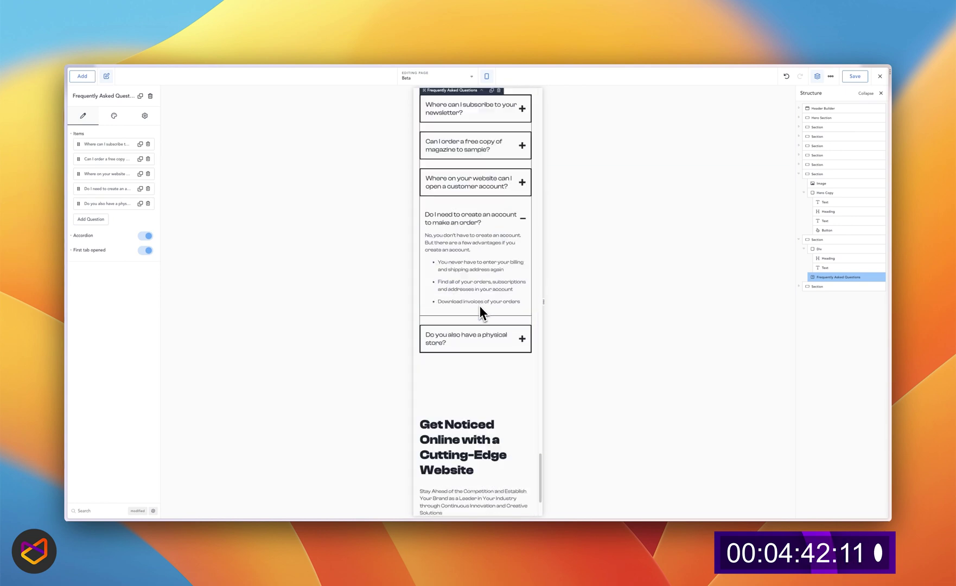
scroll(494, 314, up, 15)
scroll(502, 306, up, 5)
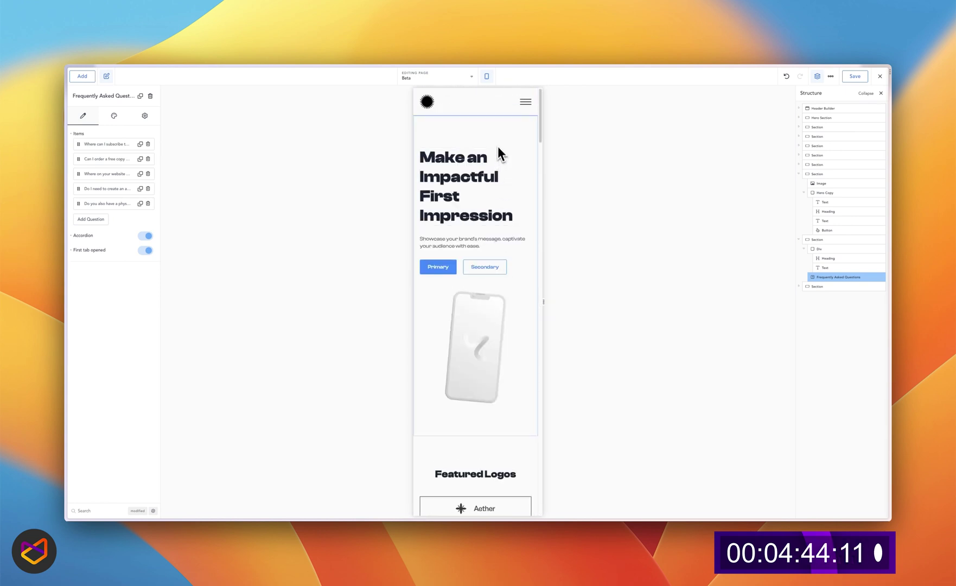
Return the preview to the Desktop breakpoint and collapse the Section holding the Image and Hero Copy in the page structure.
click(487, 76)
click(507, 97)
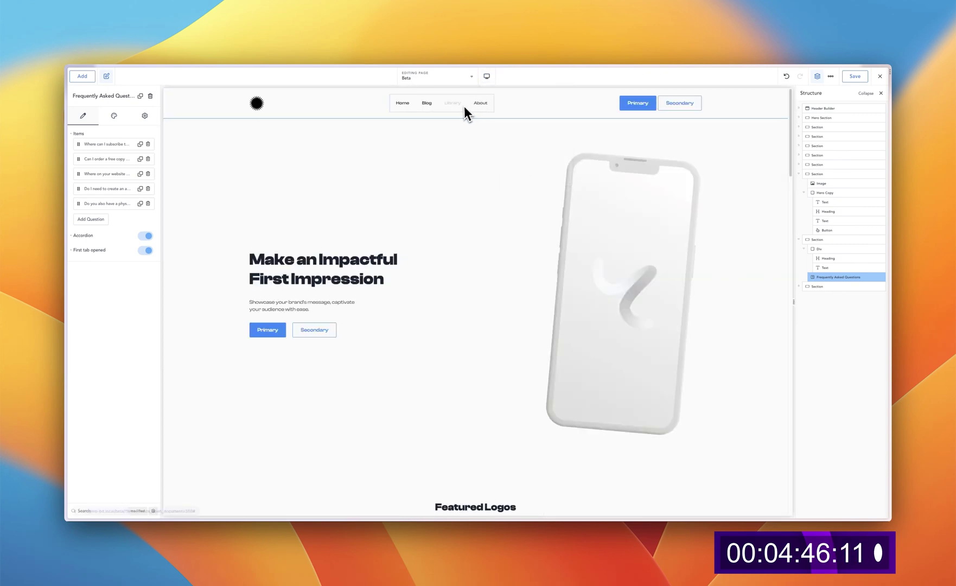
click(801, 175)
Select the hero, Featured Logos and following call-to-action sections in turn and review their desktop layout.
click(451, 157)
scroll(487, 197, down, 4)
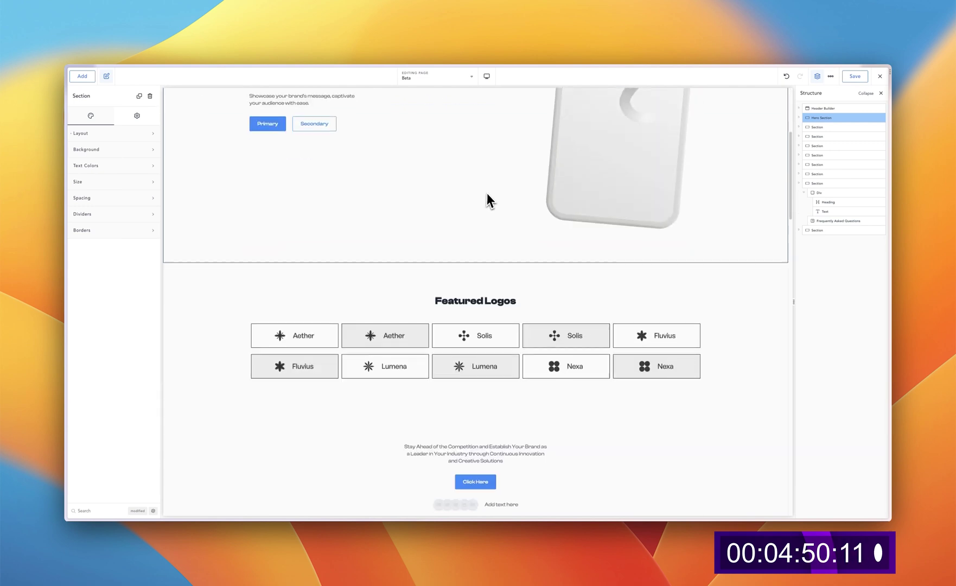
click(496, 282)
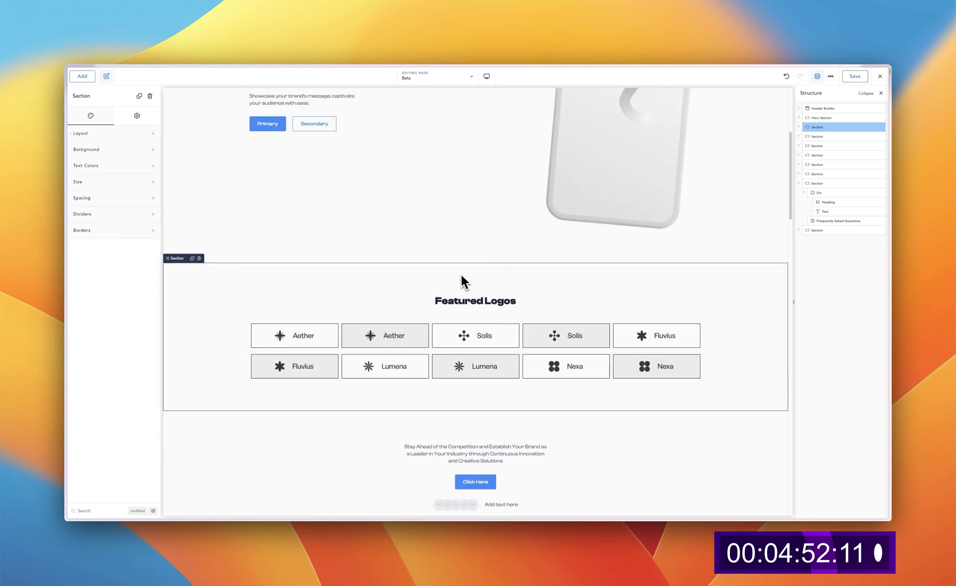
click(476, 427)
scroll(383, 451, down, 5)
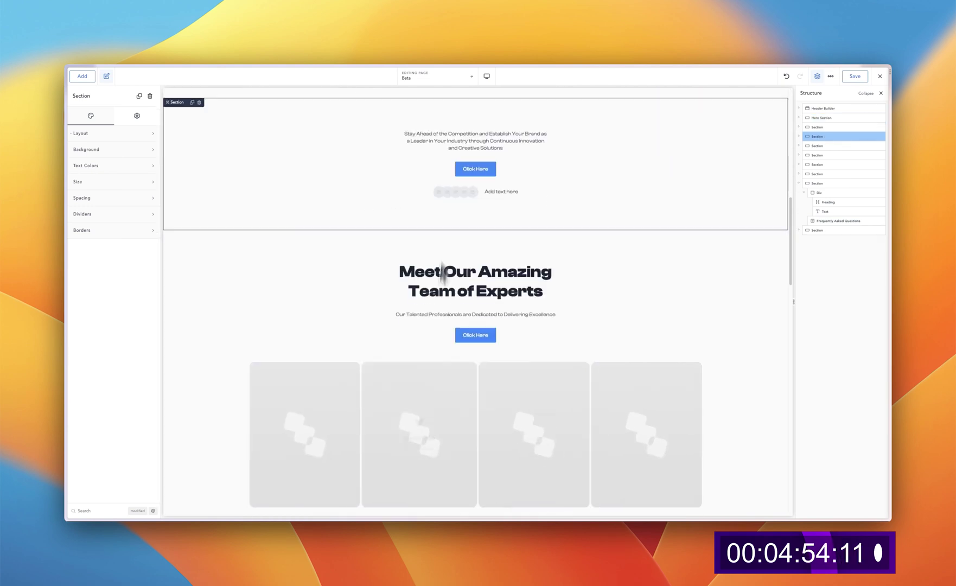
scroll(448, 189, up, 1)
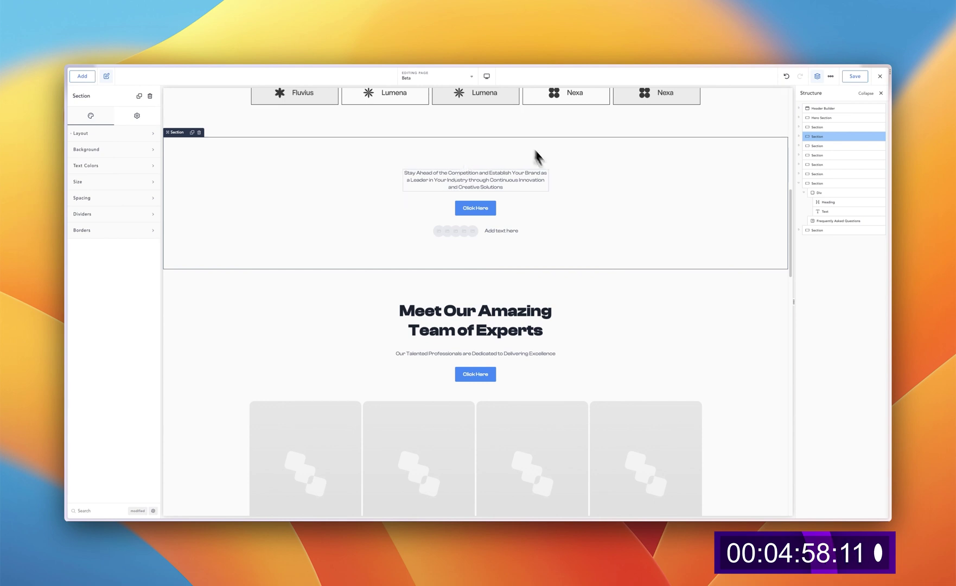
scroll(542, 217, up, 10)
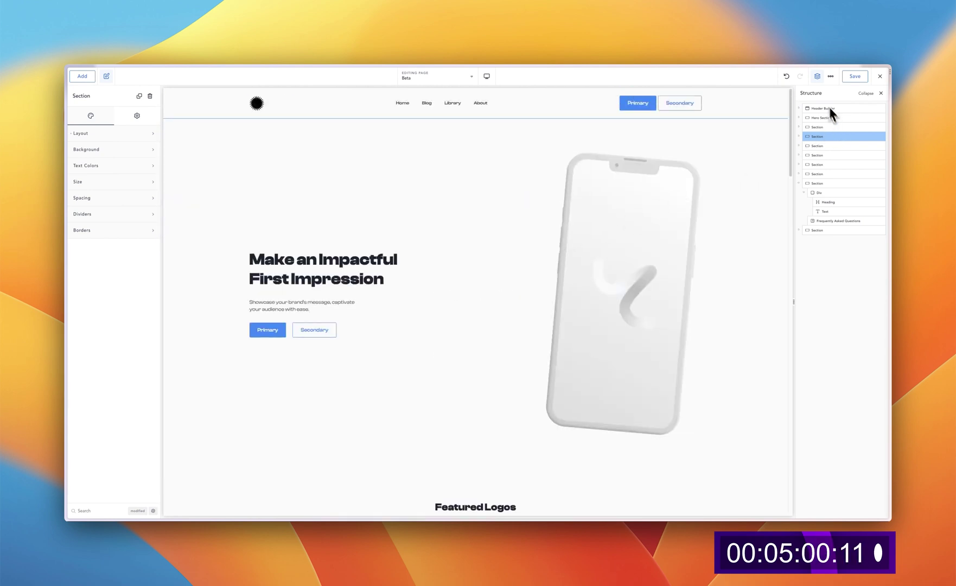
Set the Primary button background to solid #000000 in Global Settings and check the buttons throughout the page.
click(831, 81)
click(837, 98)
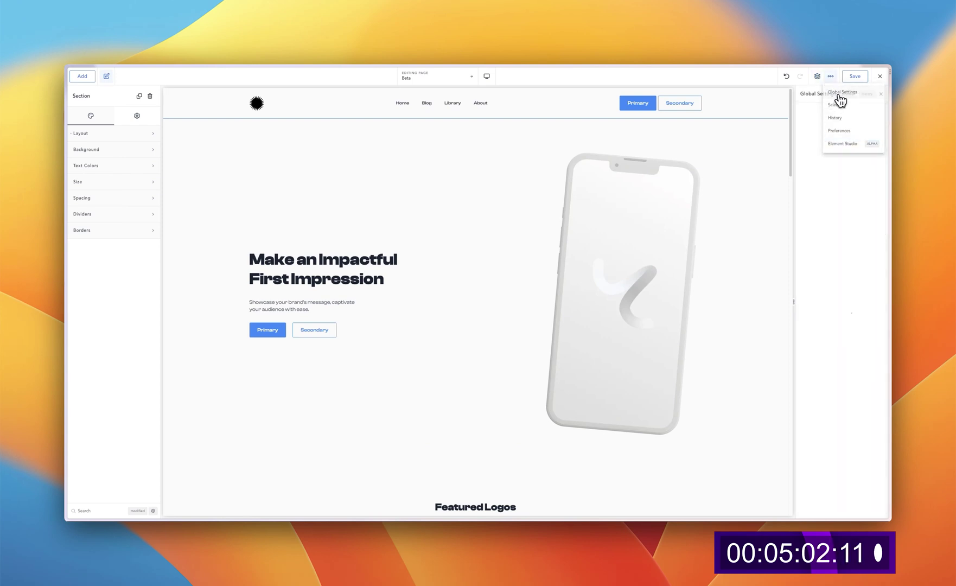
click(817, 111)
click(811, 128)
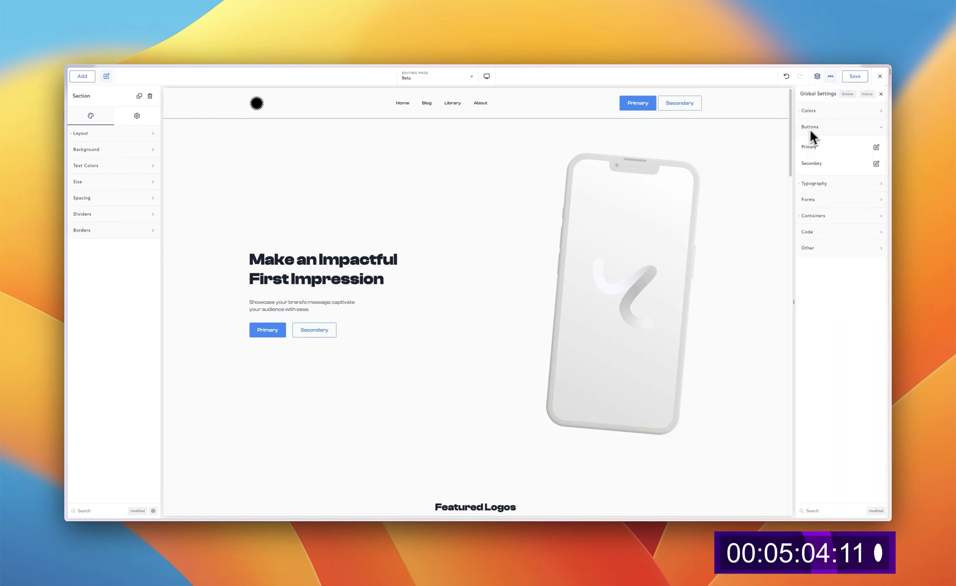
click(876, 148)
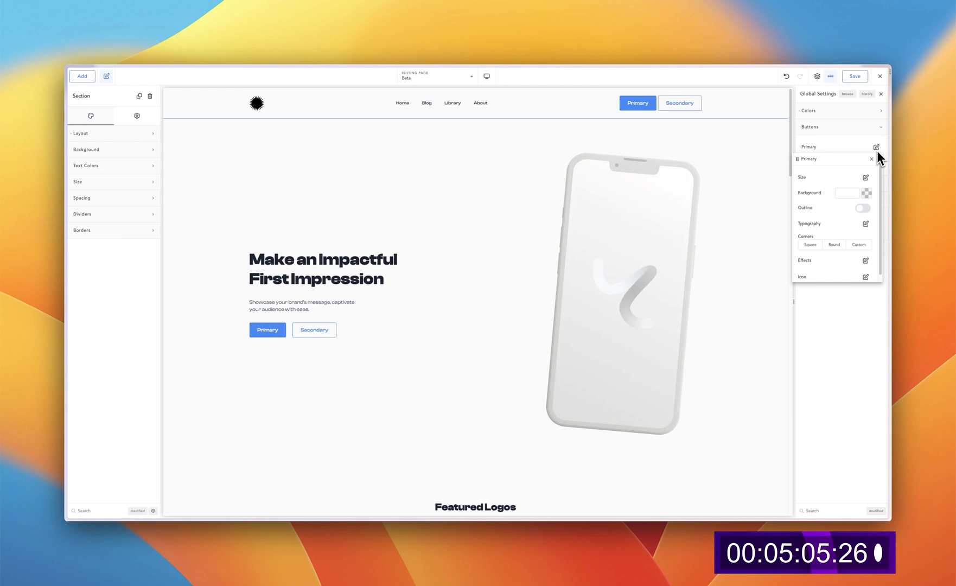
click(866, 193)
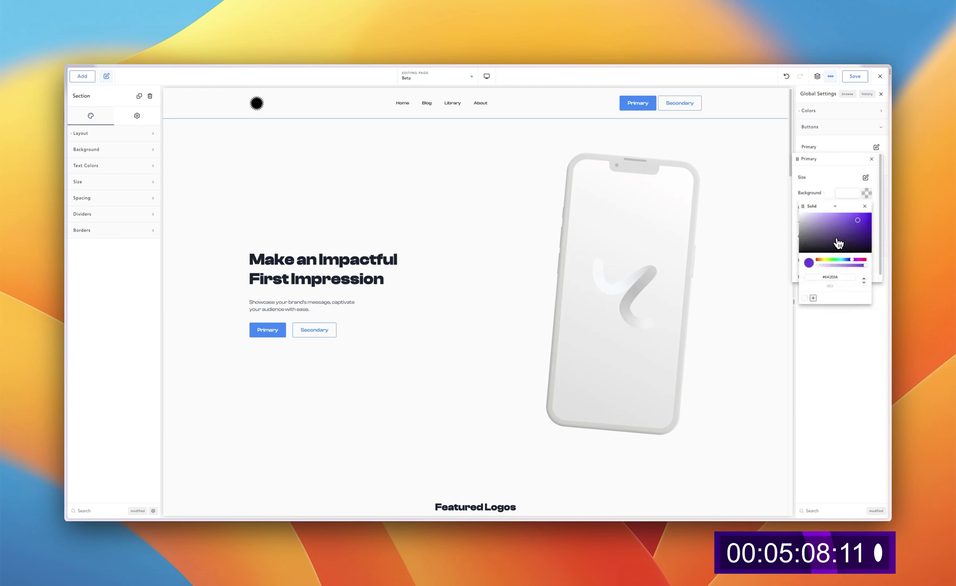
drag(838, 243, 874, 262)
scroll(392, 312, down, 1)
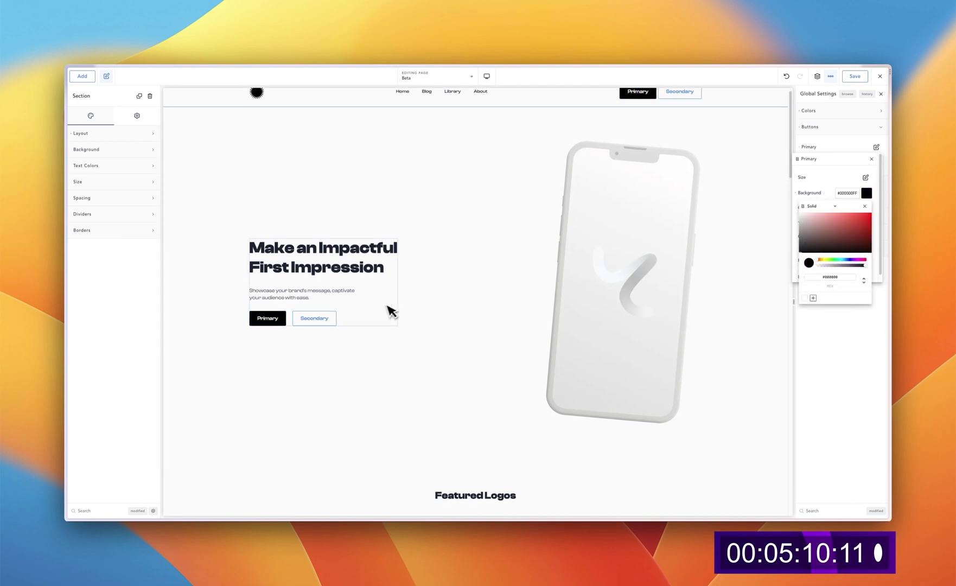
scroll(390, 313, down, 20)
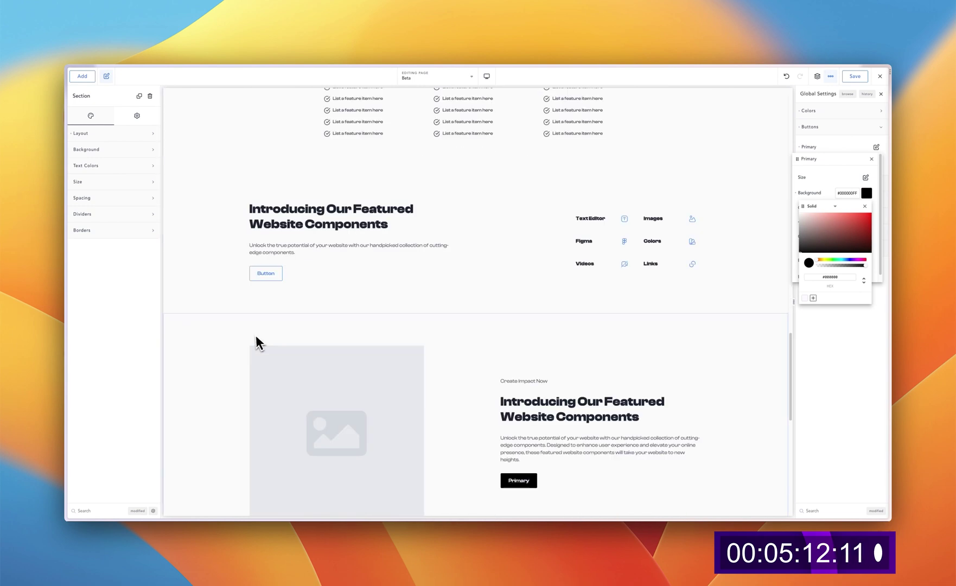
scroll(257, 339, down, 10)
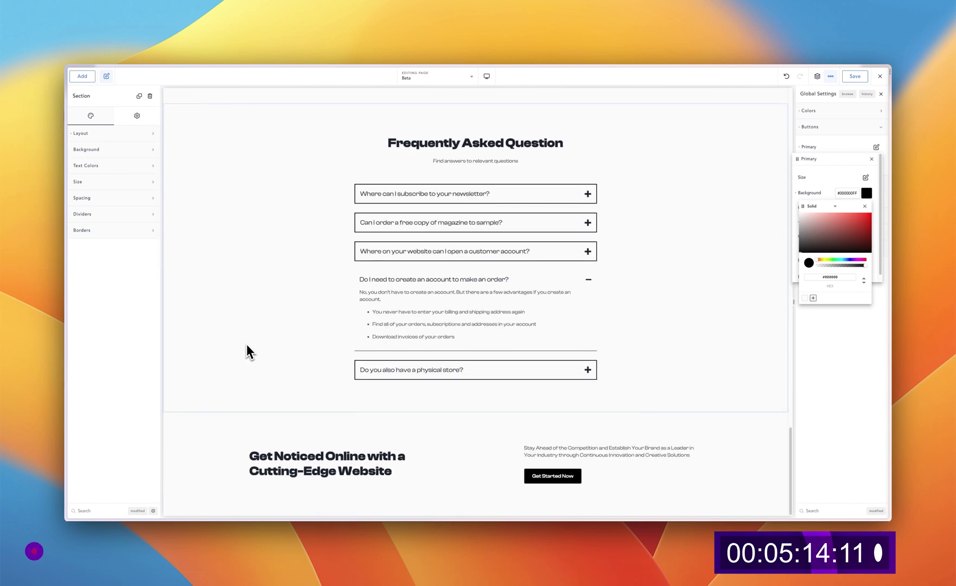
scroll(247, 352, up, 20)
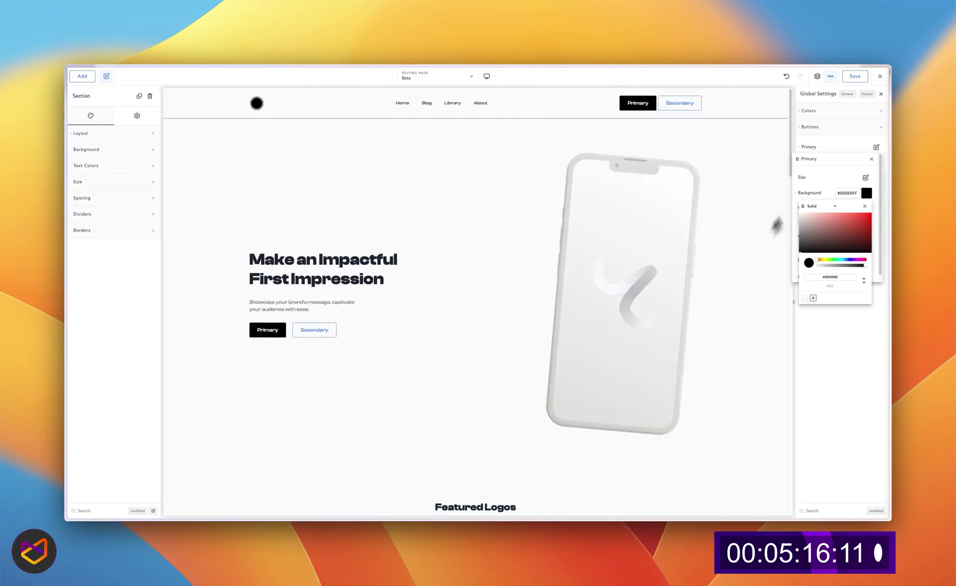
Set the global Secondary button background to solid red #DA2E2E.
click(836, 145)
click(875, 165)
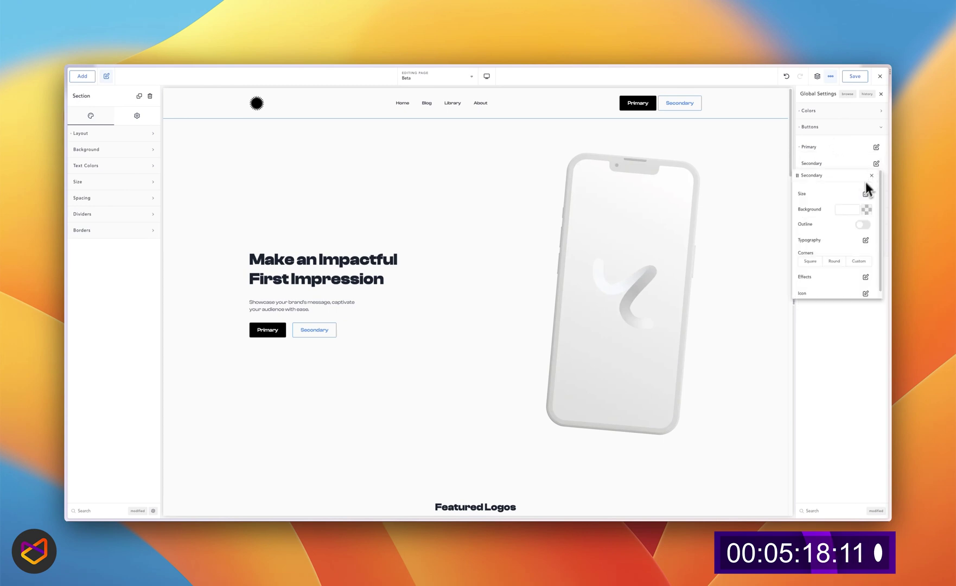
click(867, 209)
drag(852, 277, 865, 279)
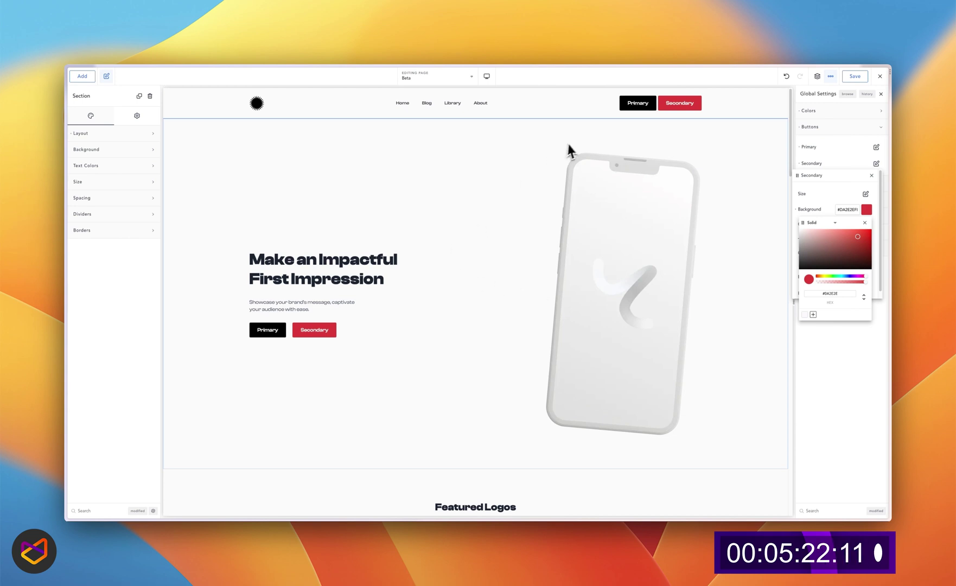
Check the restyled Primary and Secondary buttons throughout the page and collapse the global Buttons settings.
scroll(478, 228, down, 10)
scroll(468, 233, down, 15)
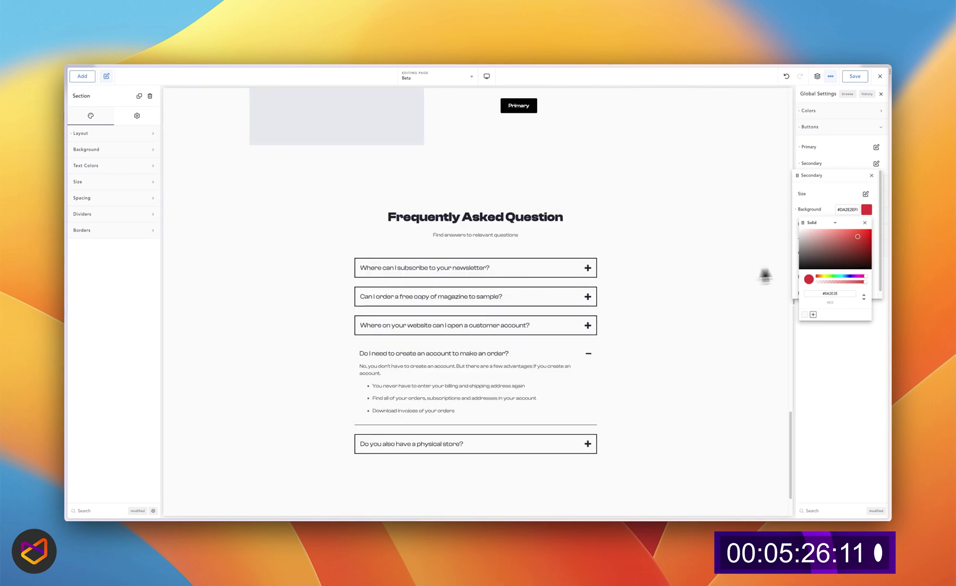
click(822, 127)
scroll(631, 213, up, 20)
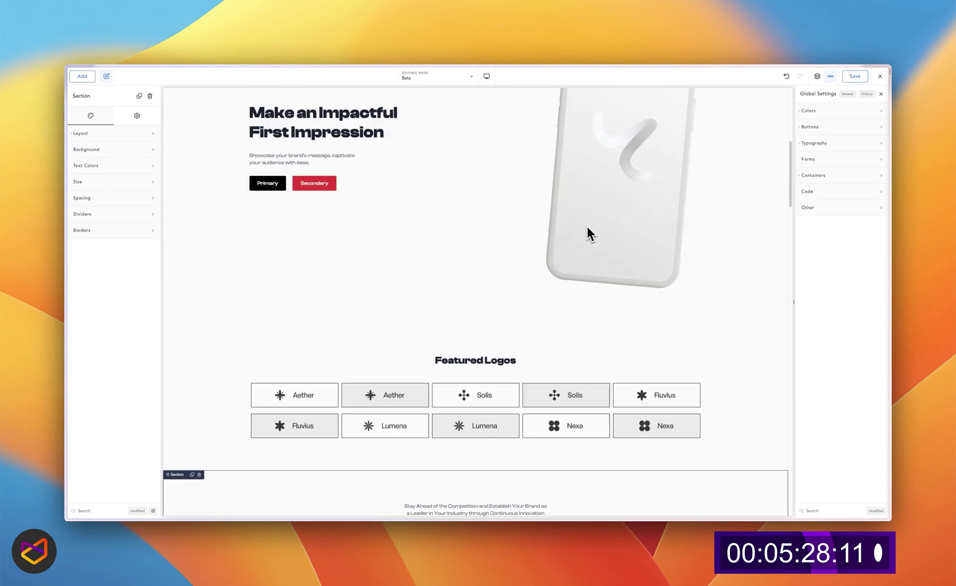
Set the global H1 font size to 80 px in the advanced heading typography, using the hero heading as reference.
click(312, 282)
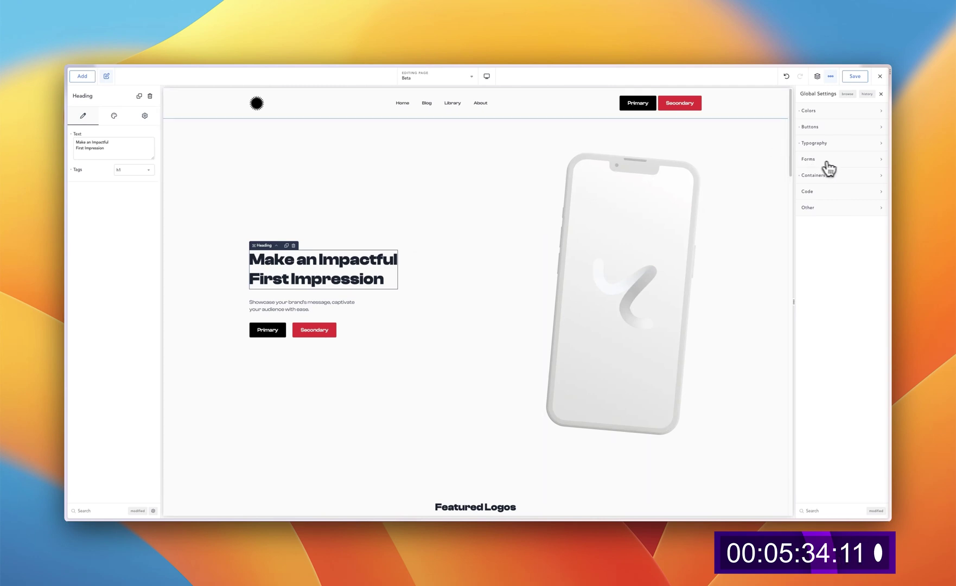
click(842, 143)
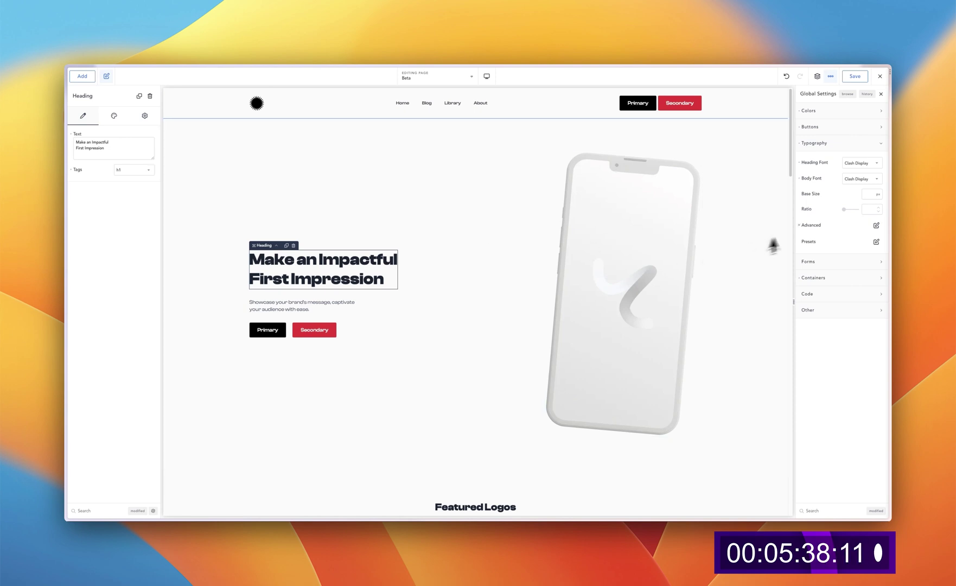
click(876, 225)
click(870, 272)
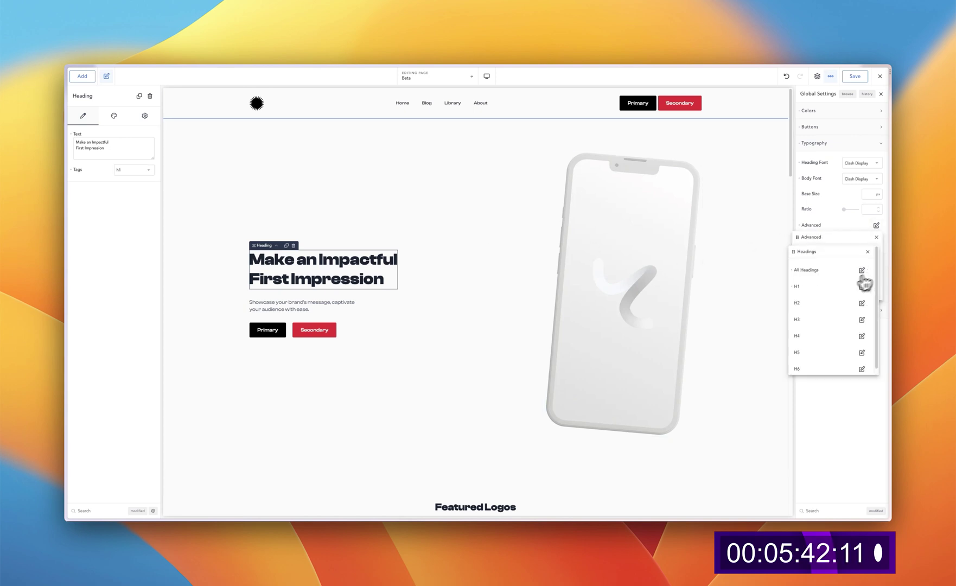
click(861, 287)
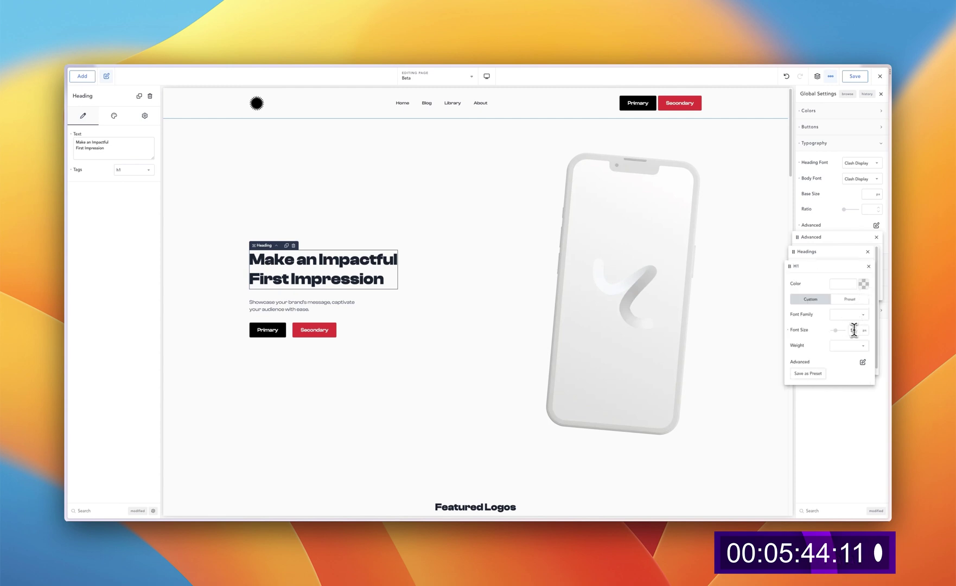
scroll(856, 330, up, 20)
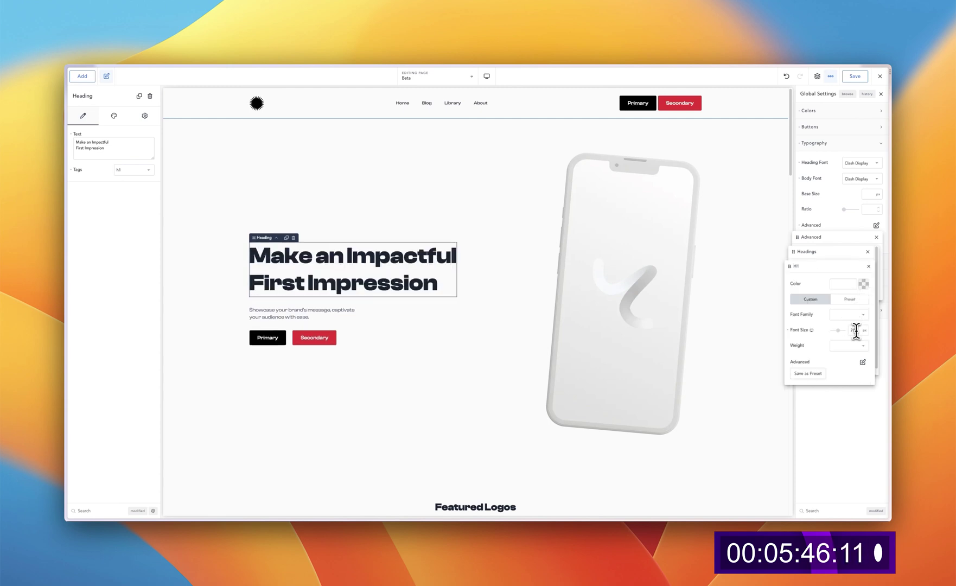
scroll(856, 332, up, 10)
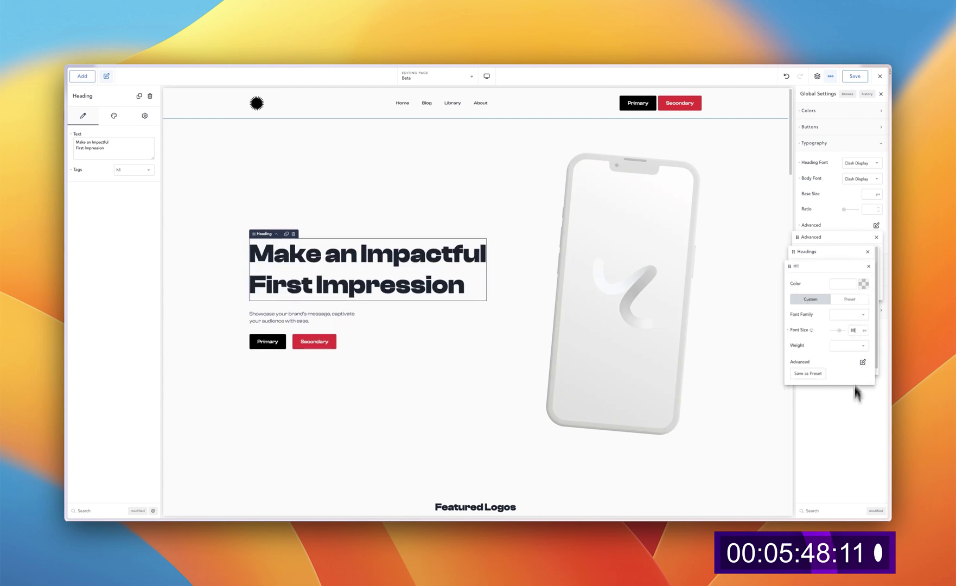
click(847, 420)
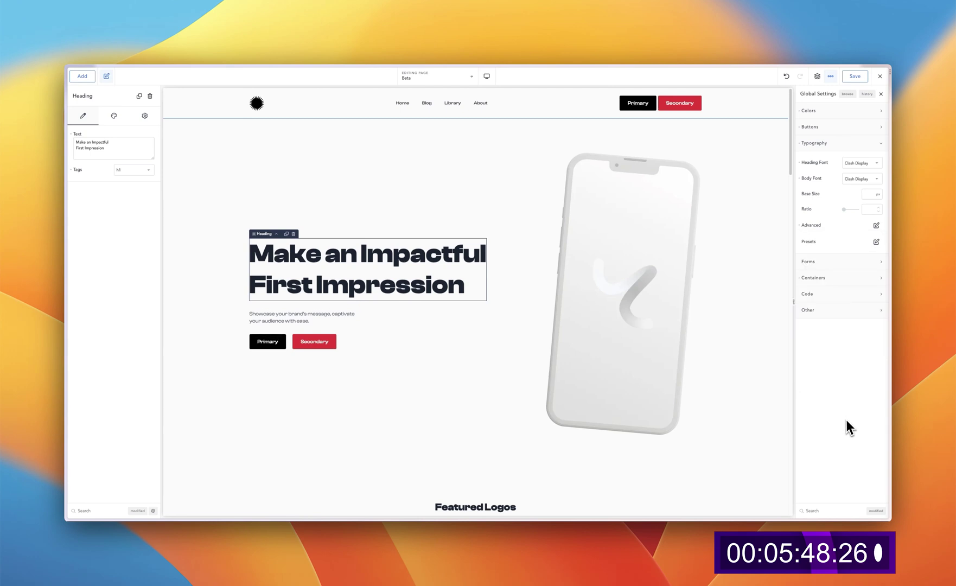
click(839, 148)
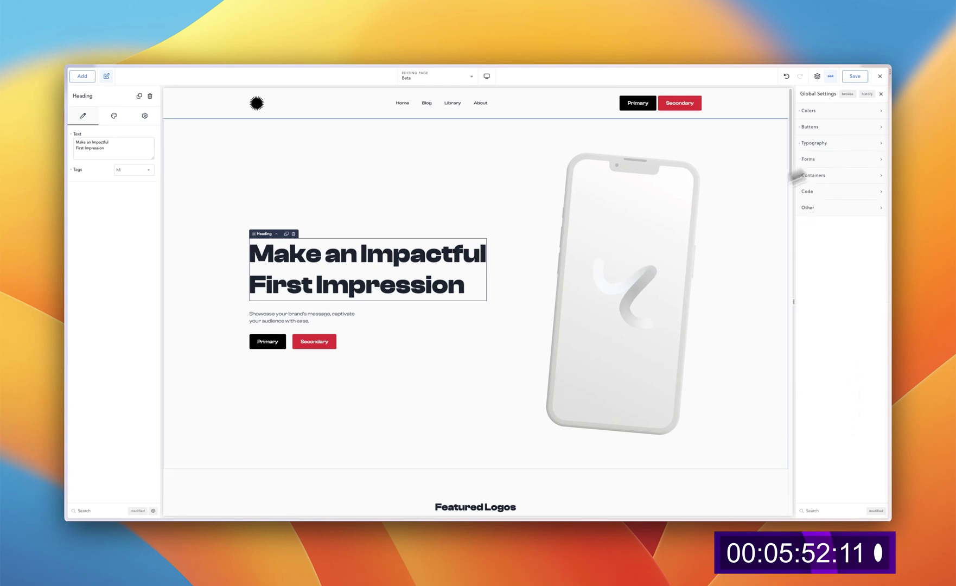
Set the global H3 font size to 42 px for headings such as Featured Logos and check the headings throughout the page.
scroll(473, 355, down, 5)
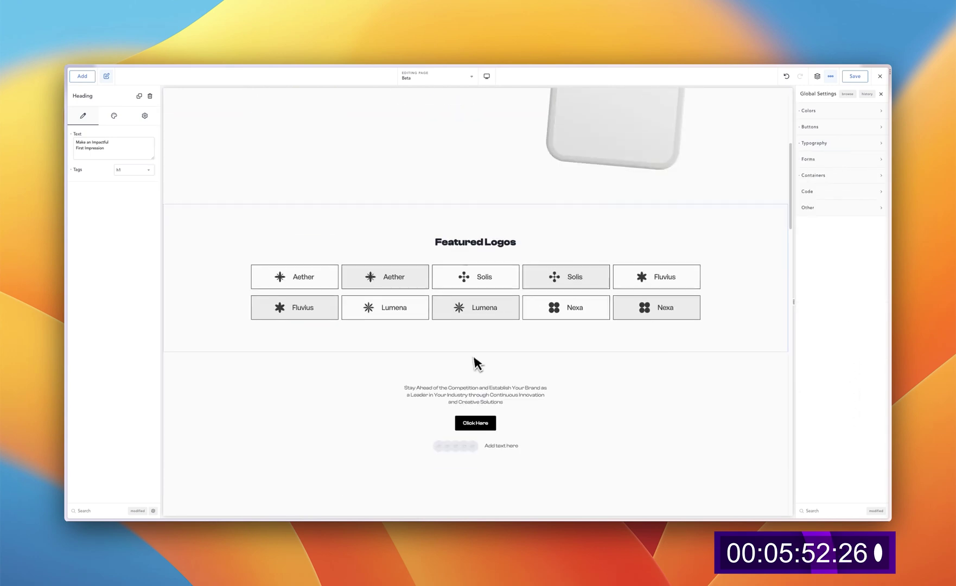
click(493, 241)
click(843, 148)
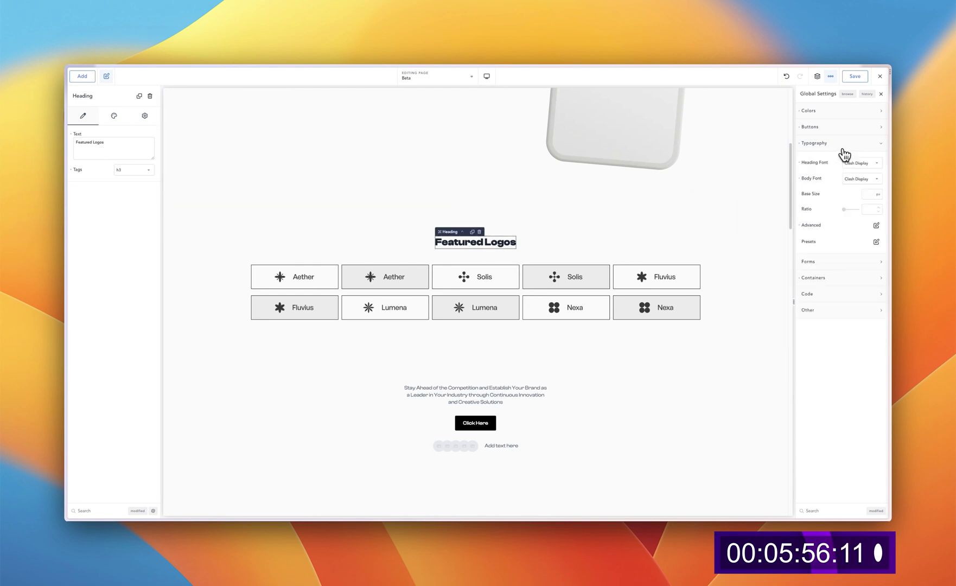
click(876, 226)
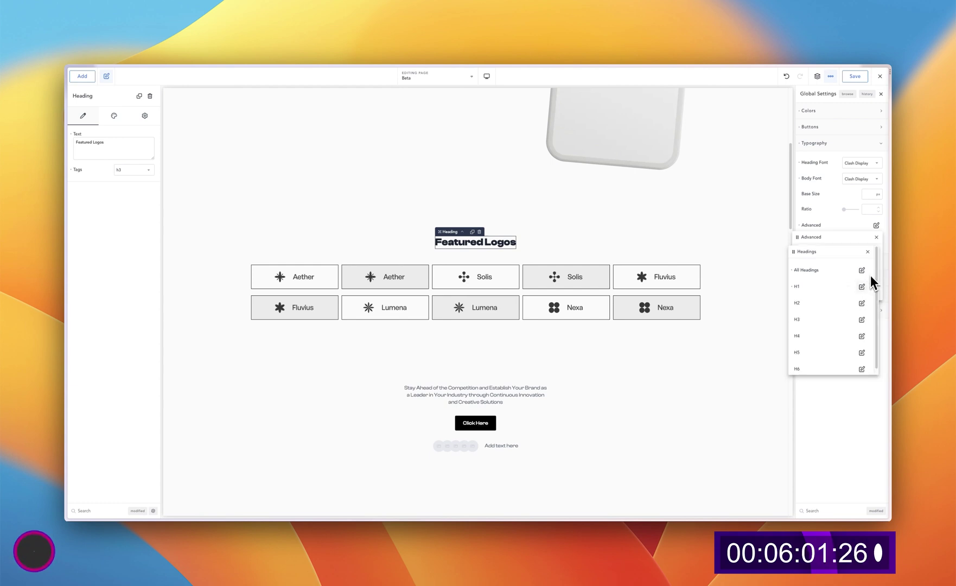
click(861, 319)
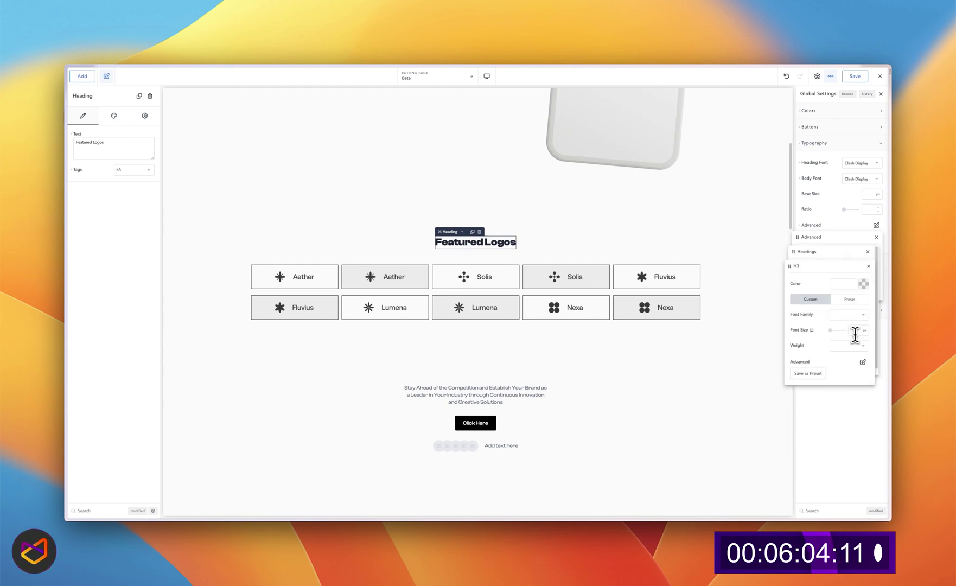
click(855, 332)
text(42)
scroll(559, 242, down, 6)
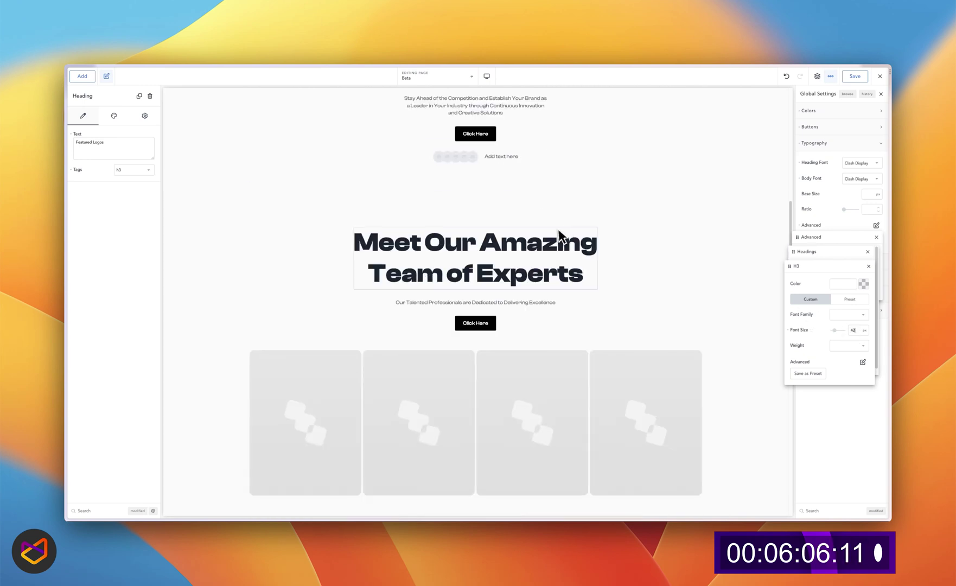
scroll(559, 241, down, 15)
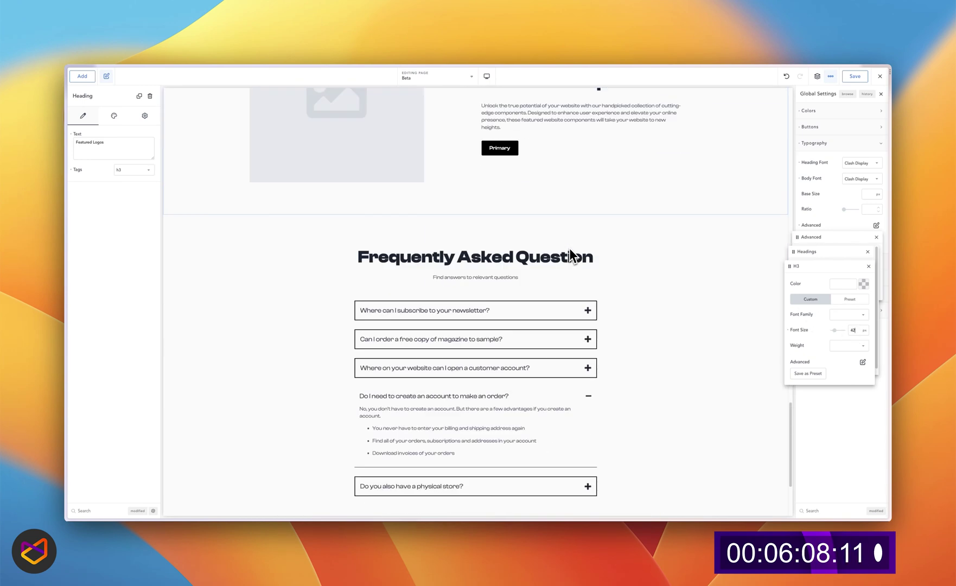
scroll(642, 364, up, 20)
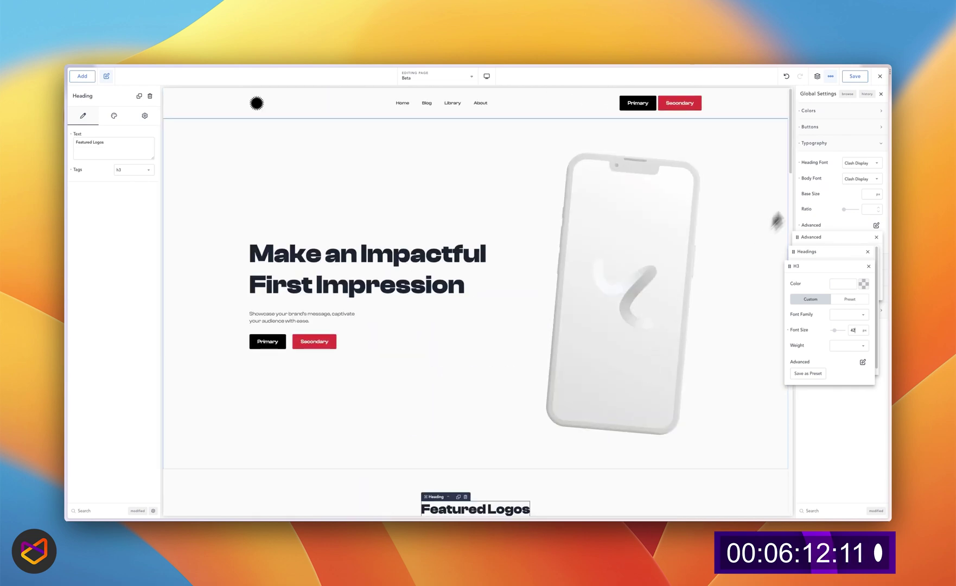
click(864, 95)
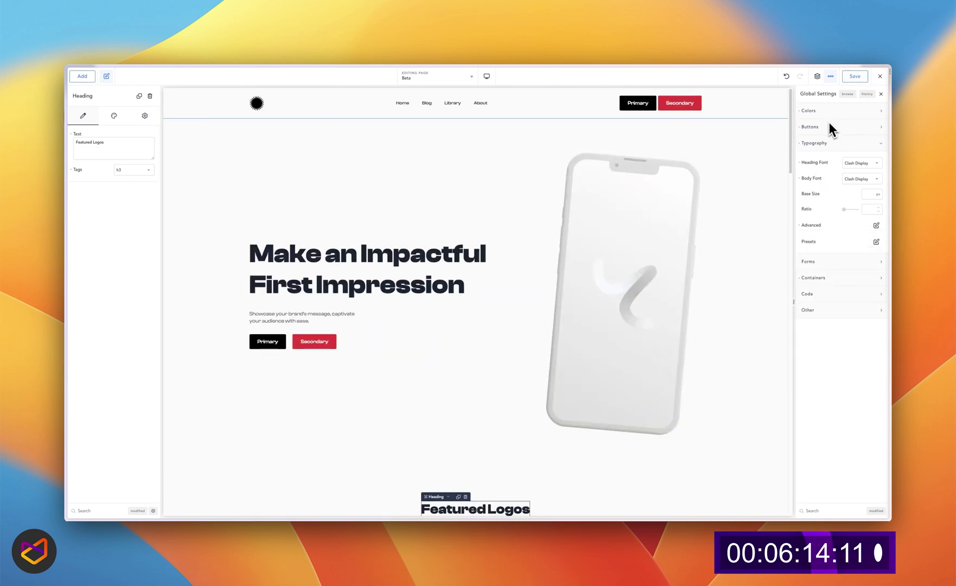
Exit the builder to the frontend and review the whole live page from the hero to the closing call-to-action.
click(831, 76)
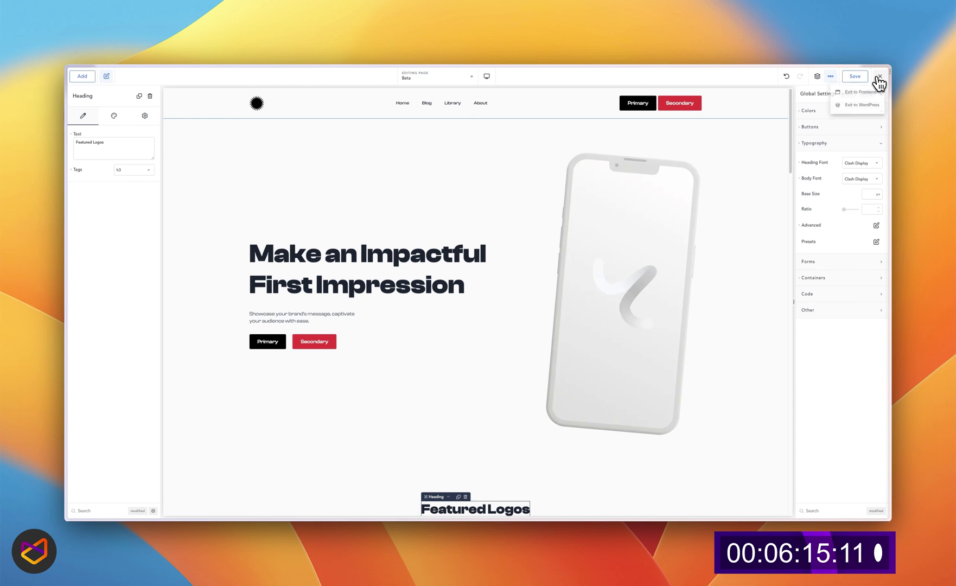
click(858, 100)
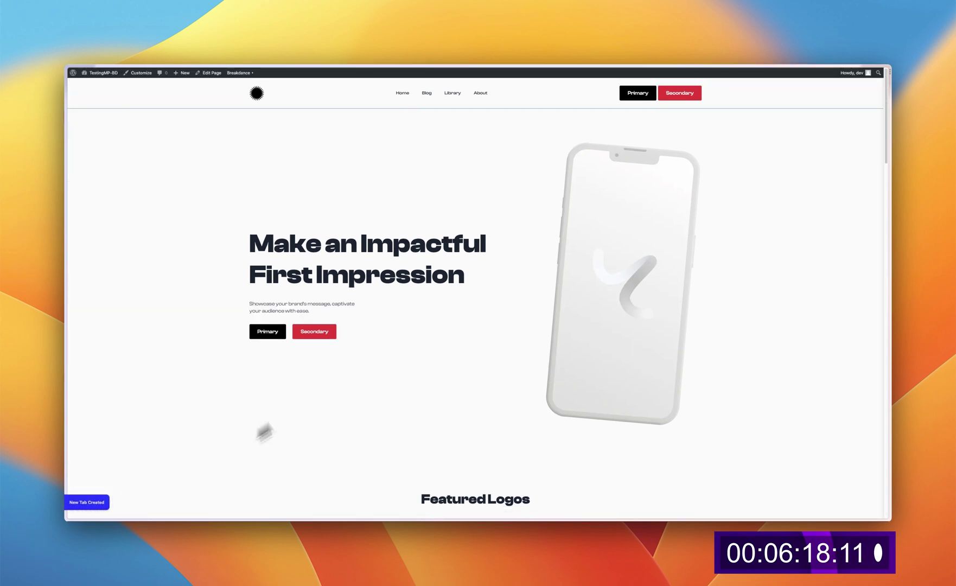
scroll(483, 279, down, 6)
scroll(482, 276, down, 15)
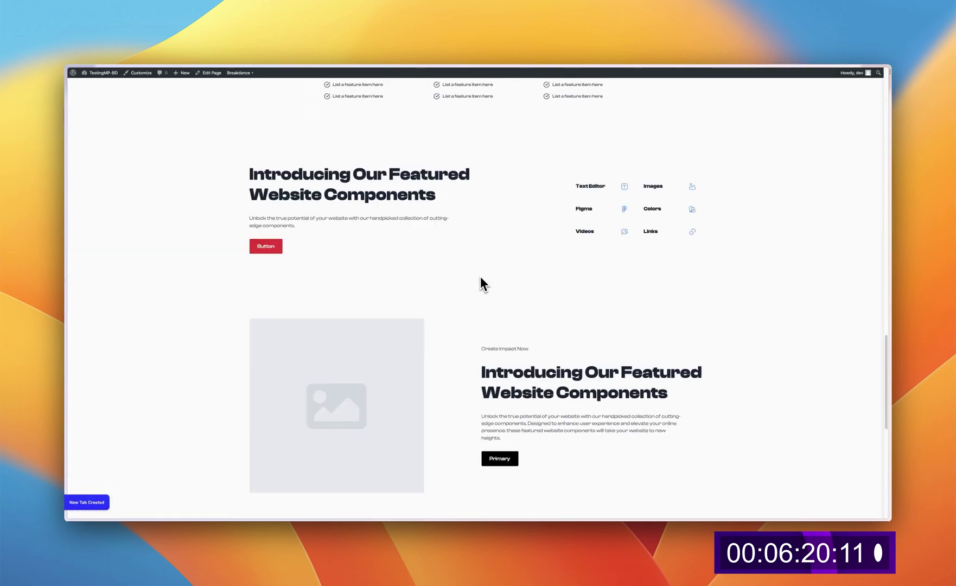
scroll(399, 304, down, 3)
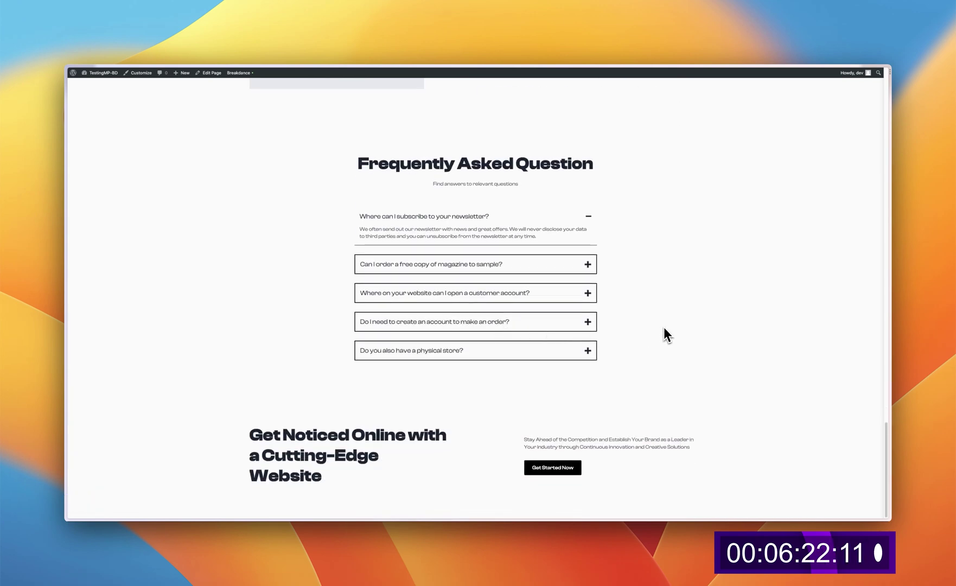
scroll(665, 331, up, 15)
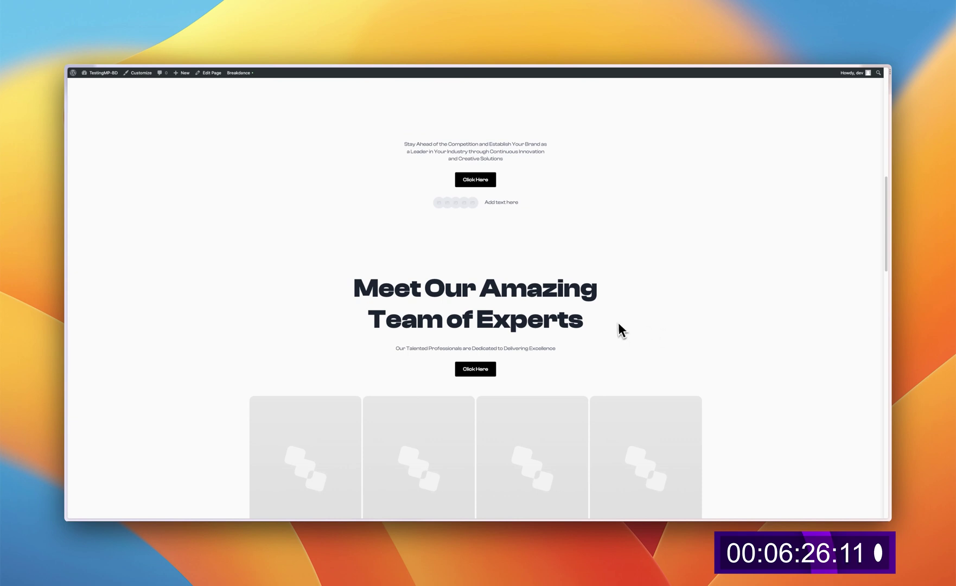
scroll(618, 325, up, 10)
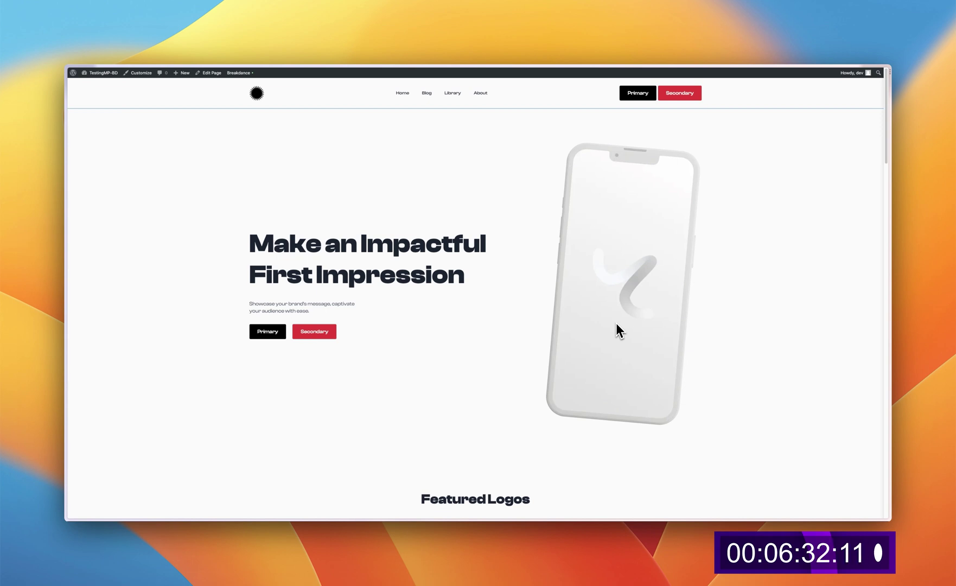
Examine the team cards, pricing plans and featured component sections on the live page and return to the hero.
scroll(616, 303, down, 10)
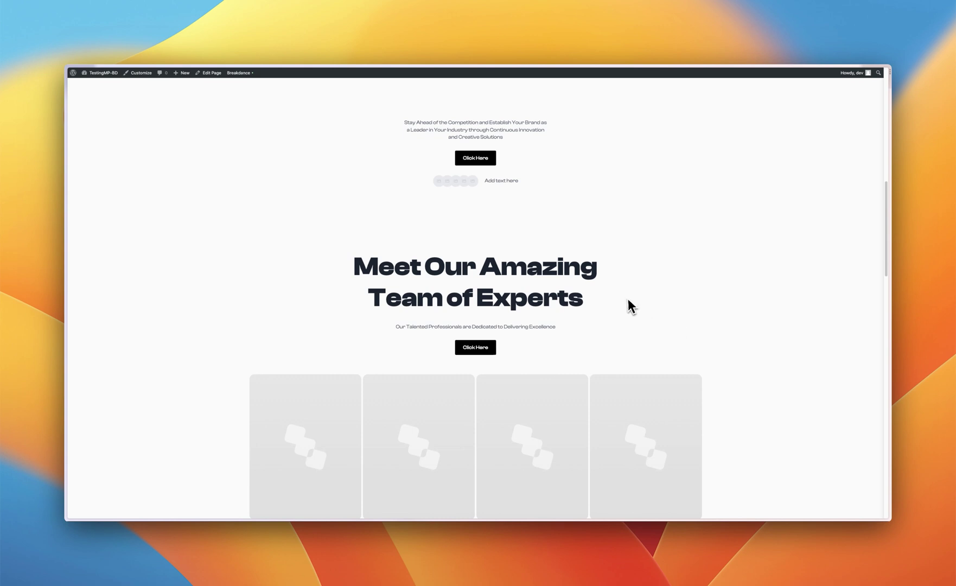
scroll(628, 305, down, 4)
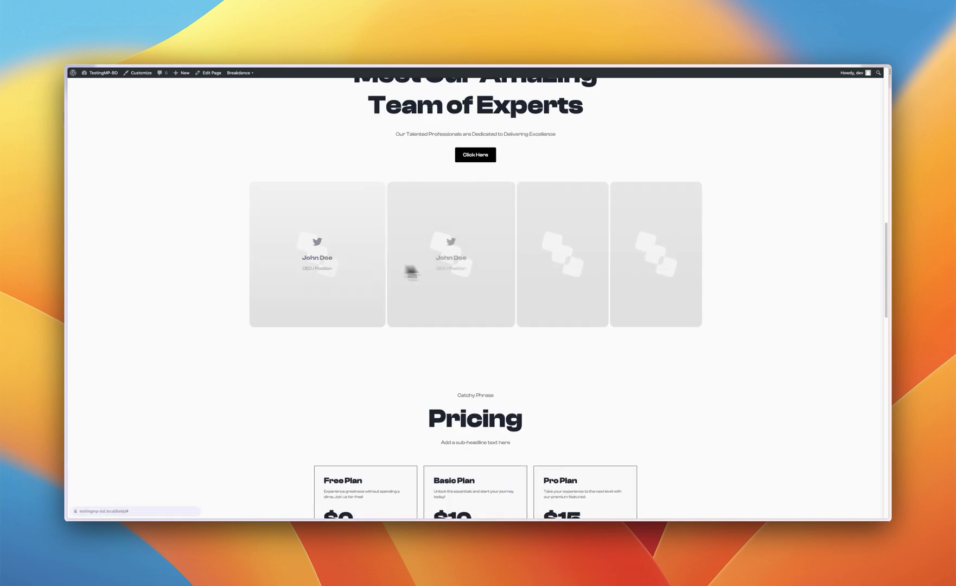
scroll(205, 345, down, 5)
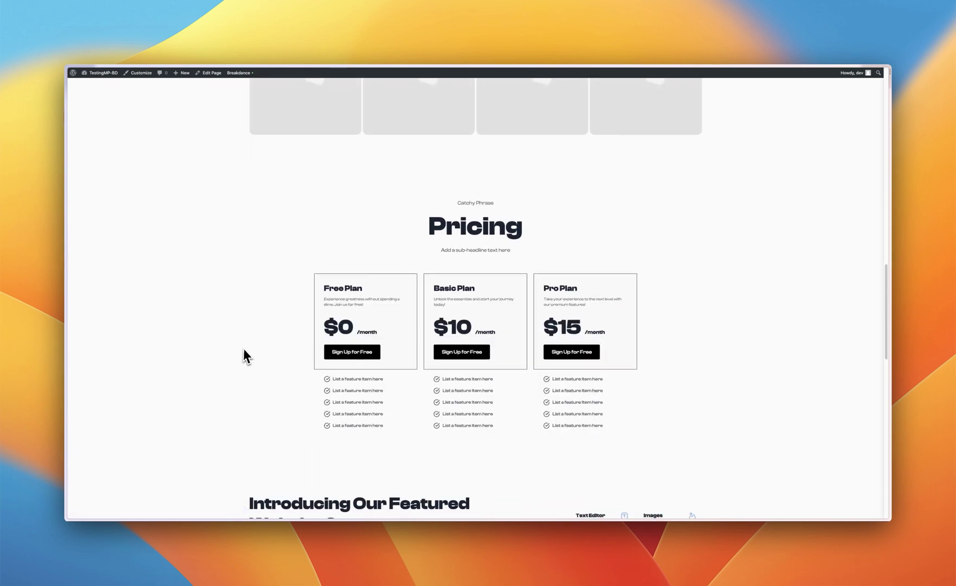
scroll(246, 349, down, 6)
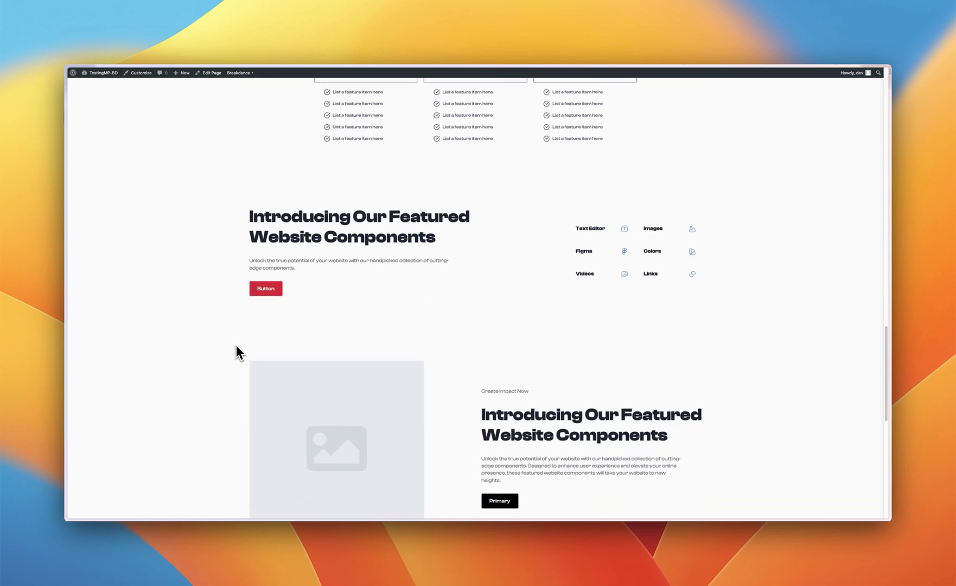
scroll(237, 344, up, 10)
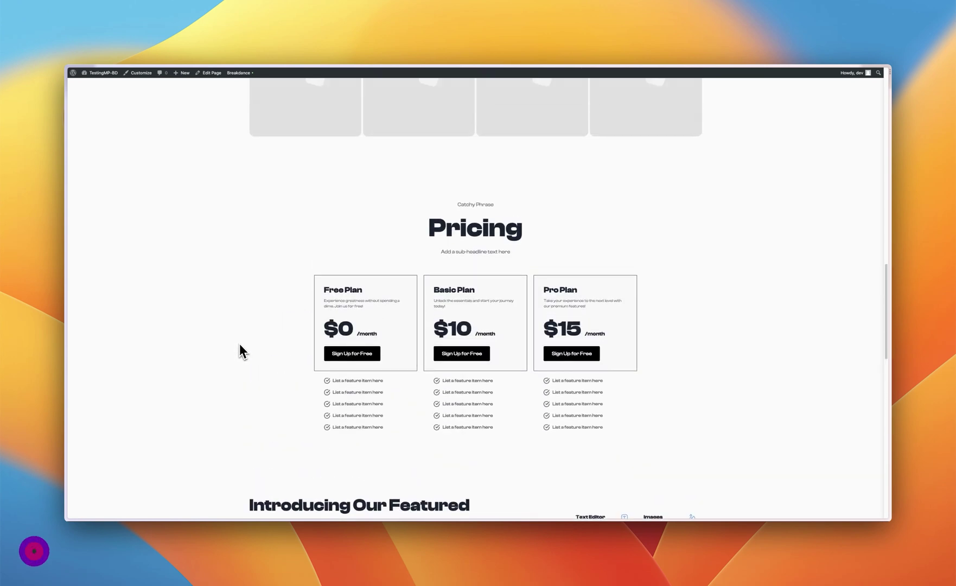
scroll(242, 345, up, 8)
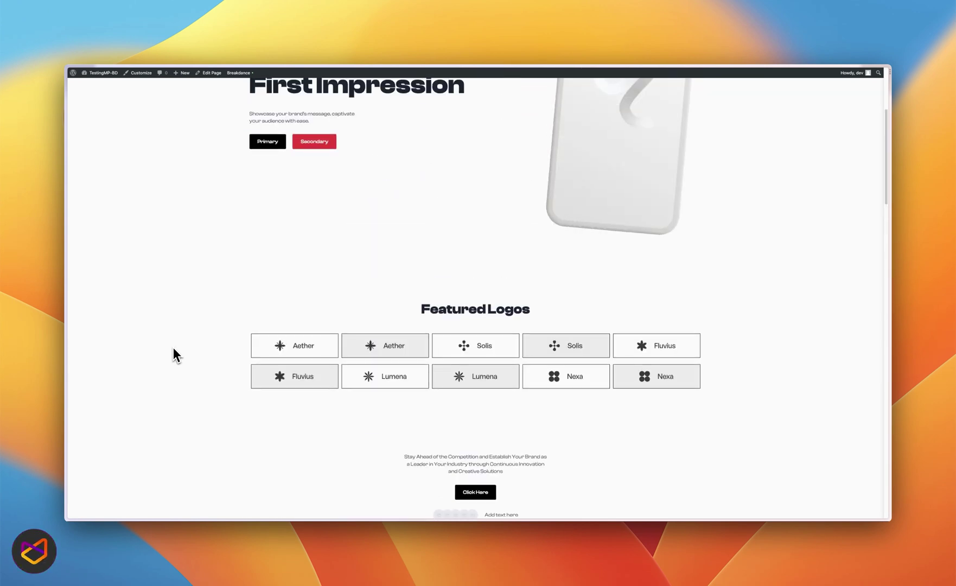
scroll(207, 332, up, 4)
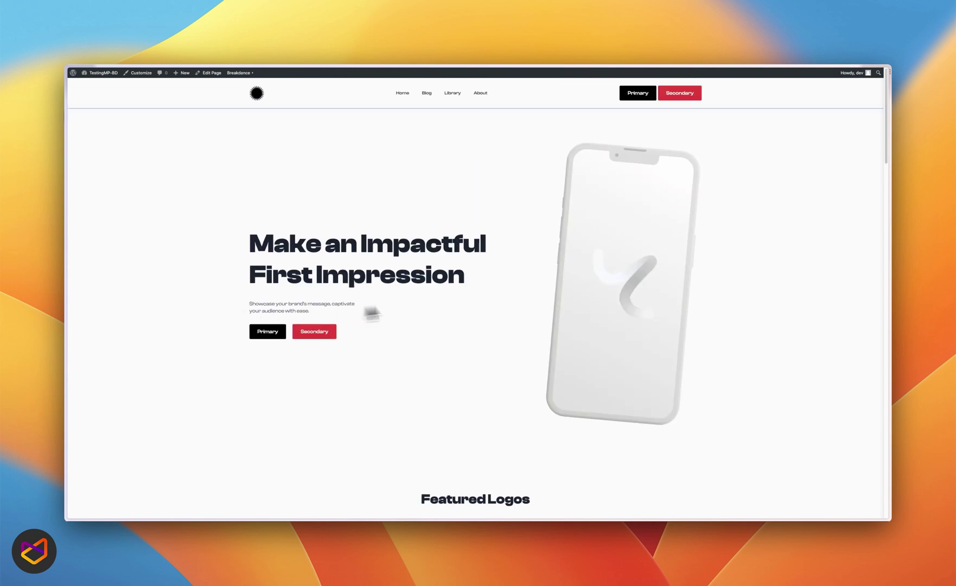